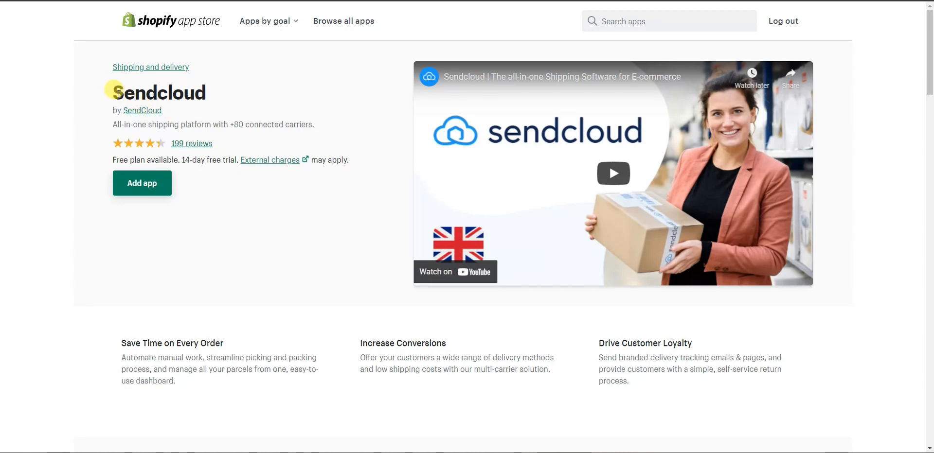
drag(113, 93, 255, 92)
click(255, 96)
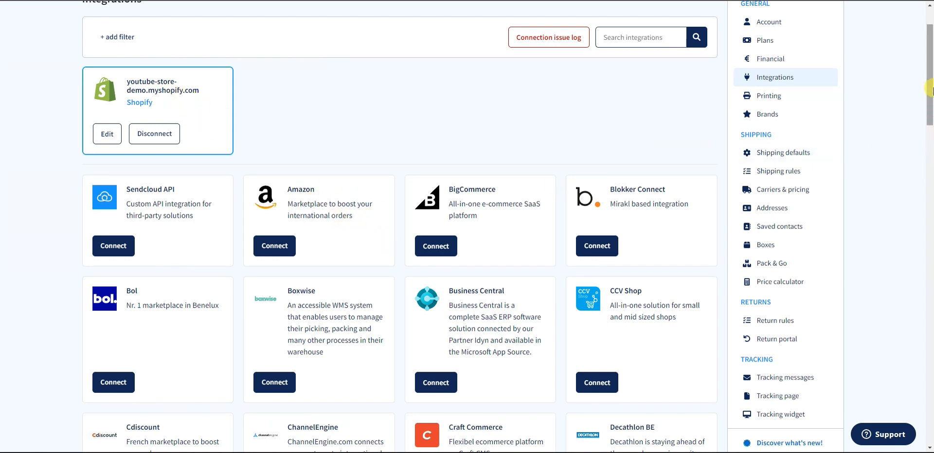
Step: Browse the full list of available shop and marketplace integrations below the connected Shopify store
scroll(336, 146, down, 1)
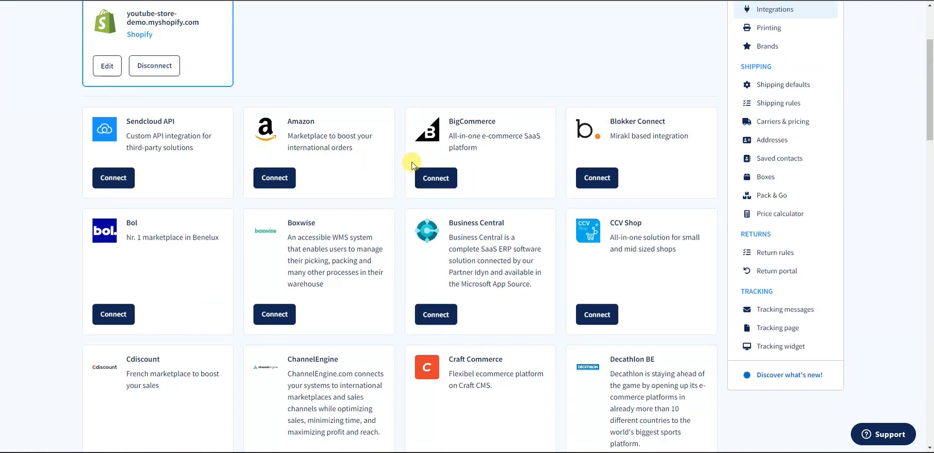
scroll(497, 194, up, 1)
scroll(455, 197, down, 1)
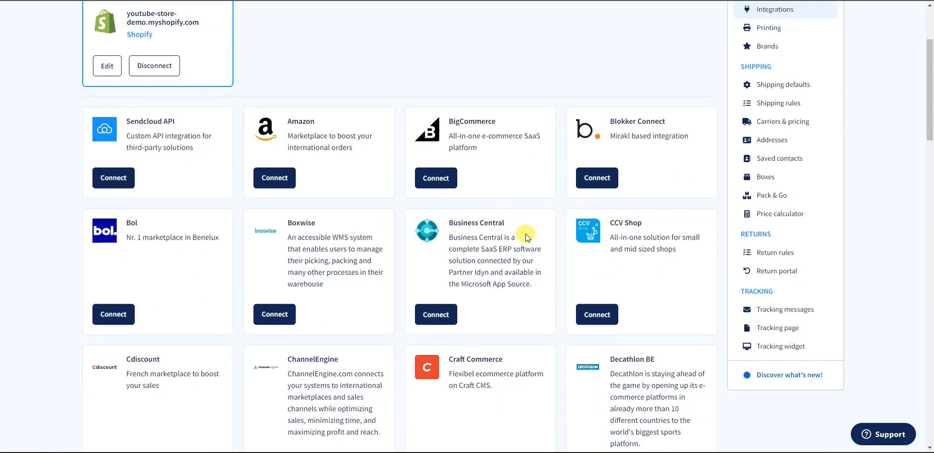
scroll(318, 179, up, 1)
scroll(287, 137, down, 1)
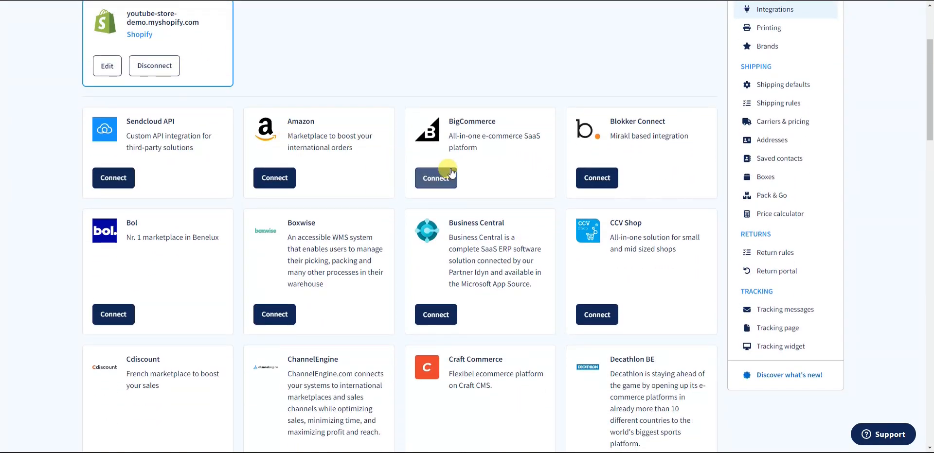
scroll(535, 180, down, 1)
scroll(563, 182, down, 10)
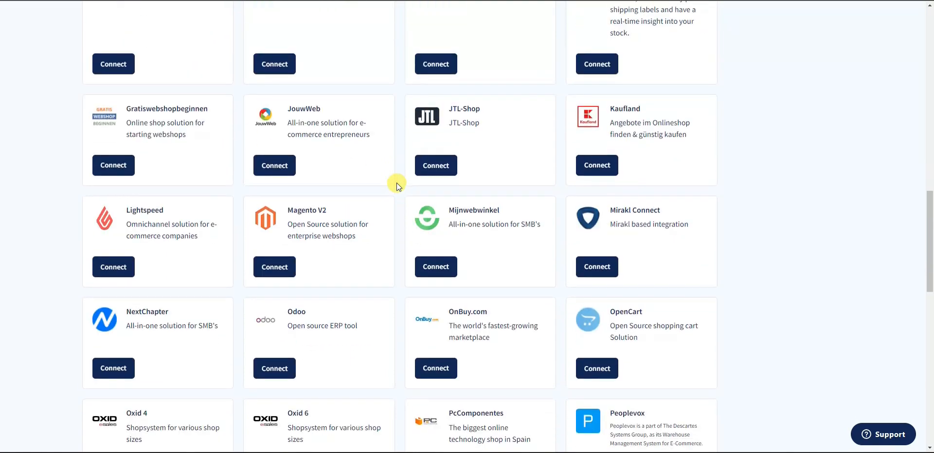
scroll(314, 183, down, 2)
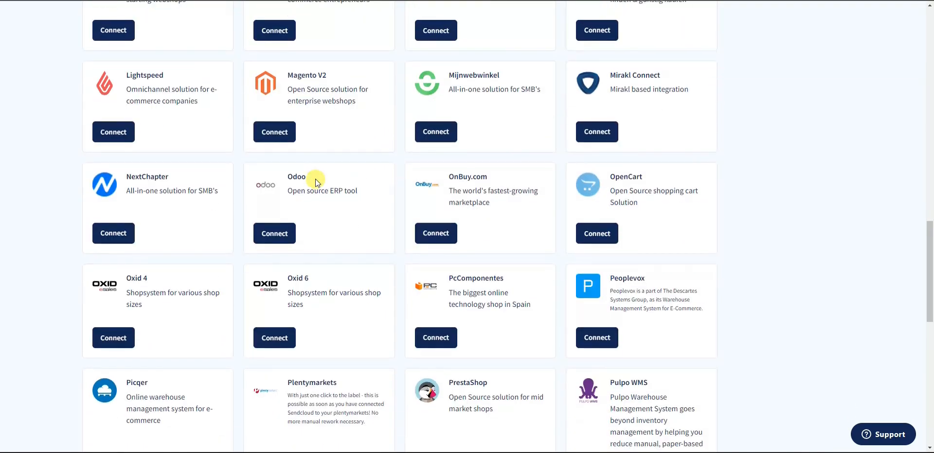
scroll(553, 194, down, 6)
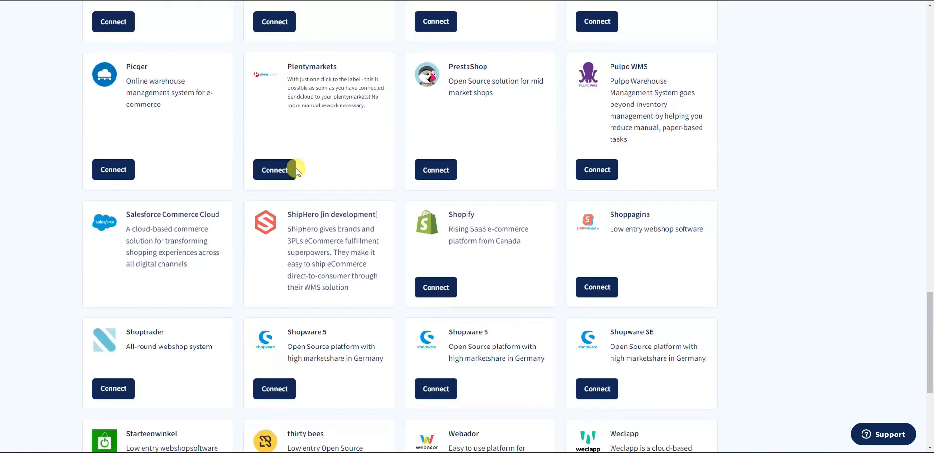
scroll(448, 215, down, 1)
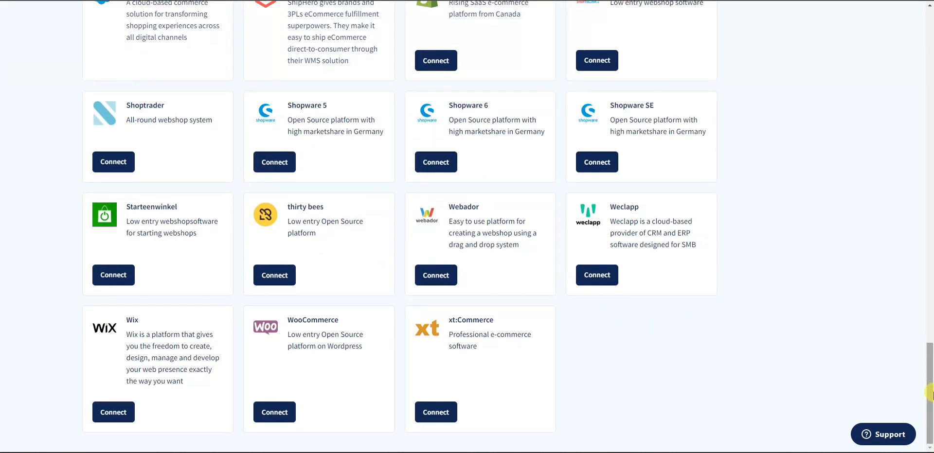
scroll(922, 377, up, 2)
scroll(914, 341, up, 5)
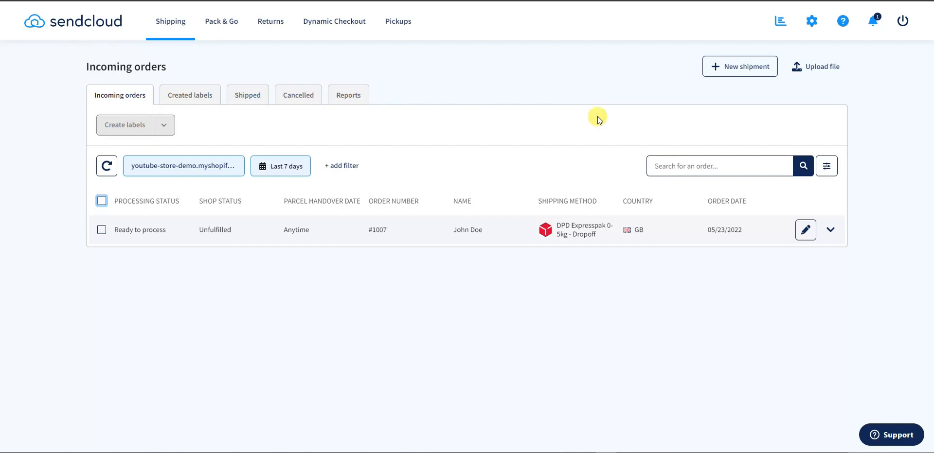
Step: Open the address settings and review the sender addresses and return addresses
click(811, 22)
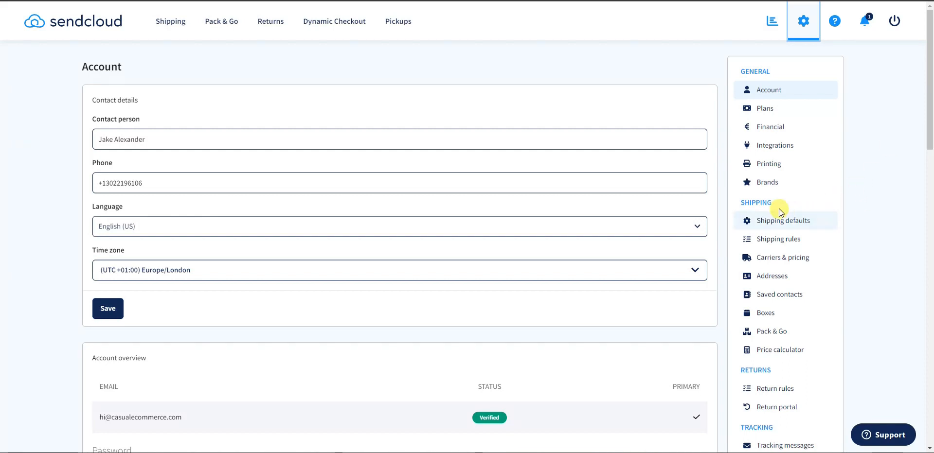
click(795, 279)
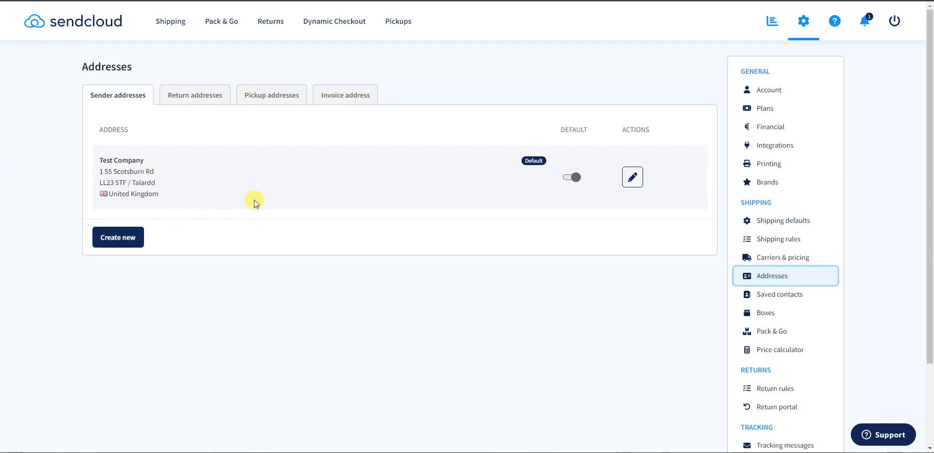
click(188, 101)
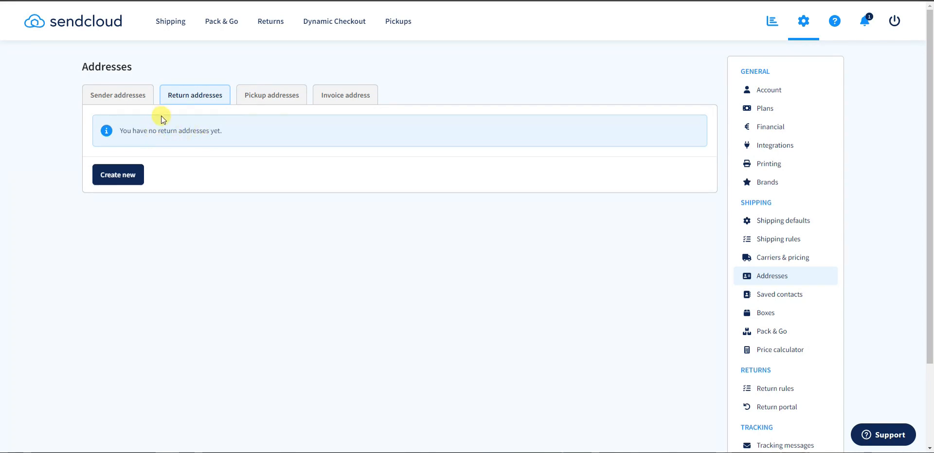
click(122, 96)
click(190, 95)
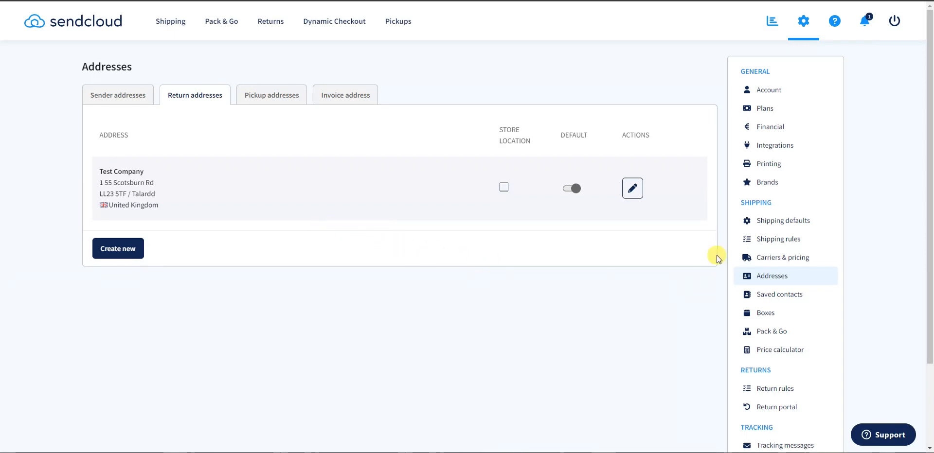
Step: Open the Carriers & pricing settings and check which countries can be chosen for the carriers
click(798, 265)
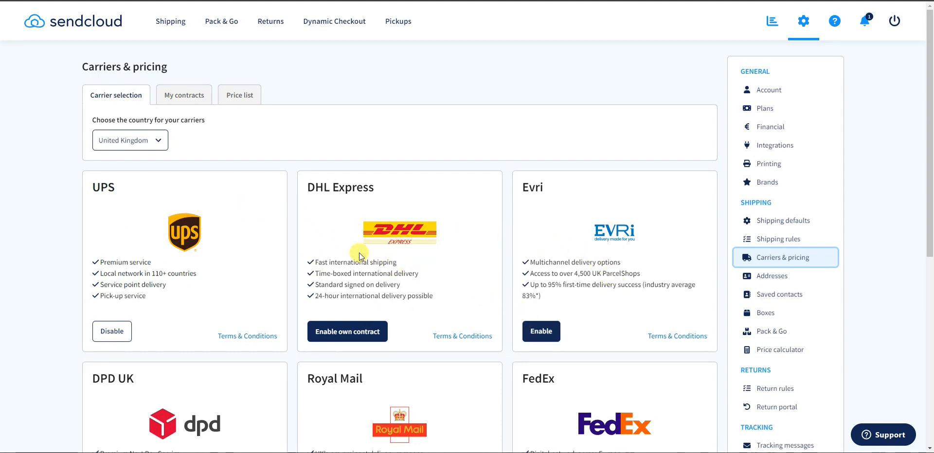
click(153, 141)
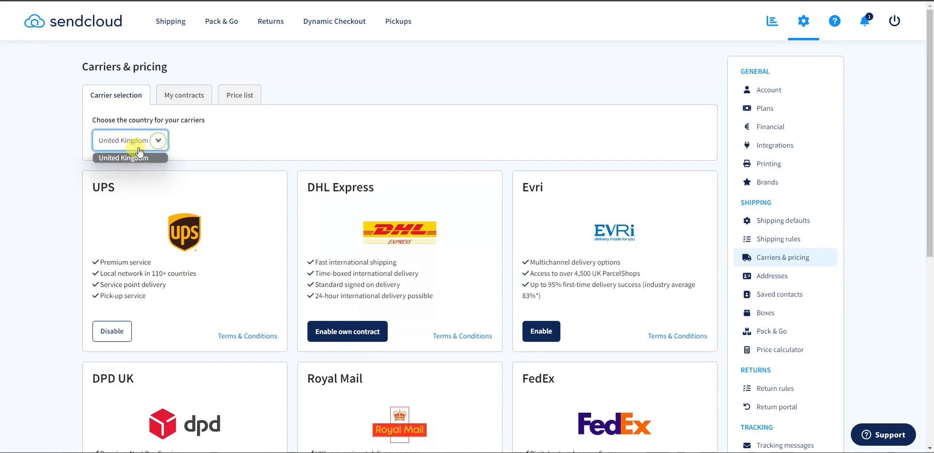
click(217, 163)
Step: Examine the carriers offered for the United Kingdom, comparing which can be enabled directly and which need an own contract
scroll(146, 146, down, 3)
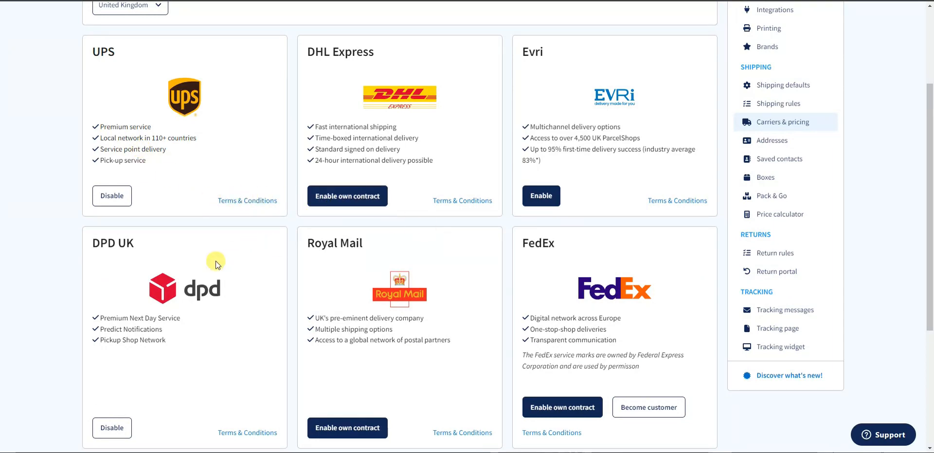
scroll(224, 243, up, 2)
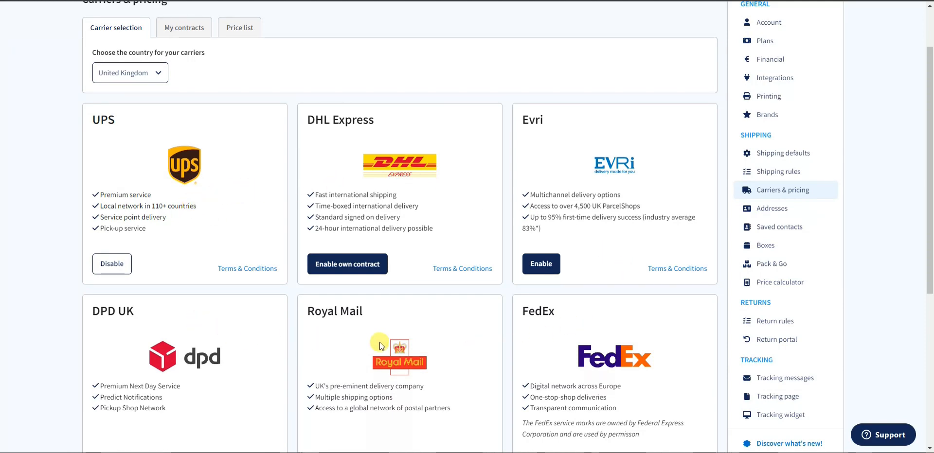
scroll(379, 343, down, 3)
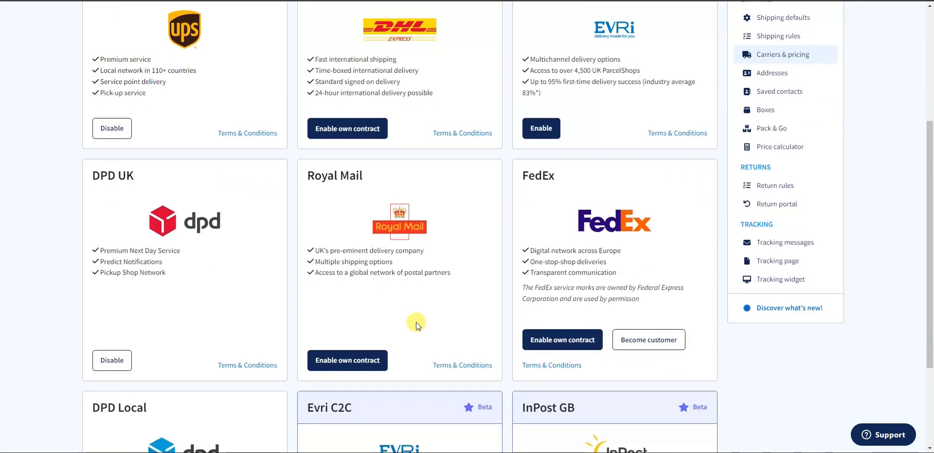
scroll(416, 322, down, 3)
scroll(361, 311, up, 1)
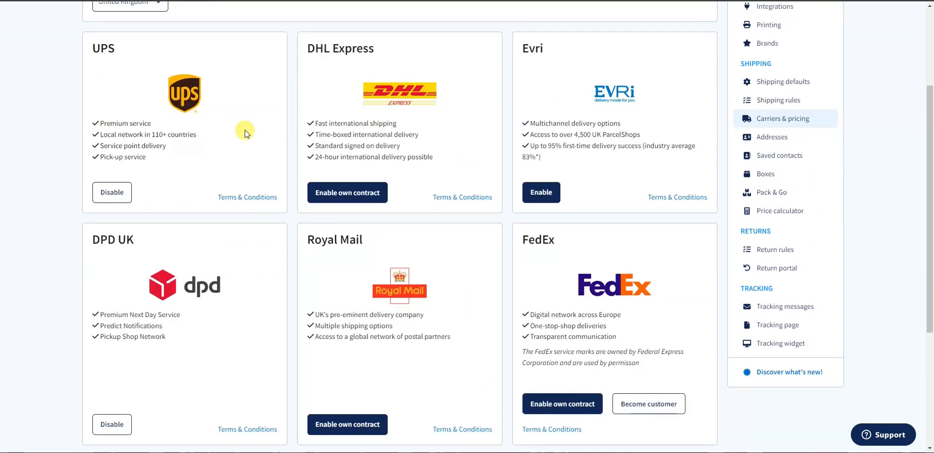
scroll(170, 159, down, 1)
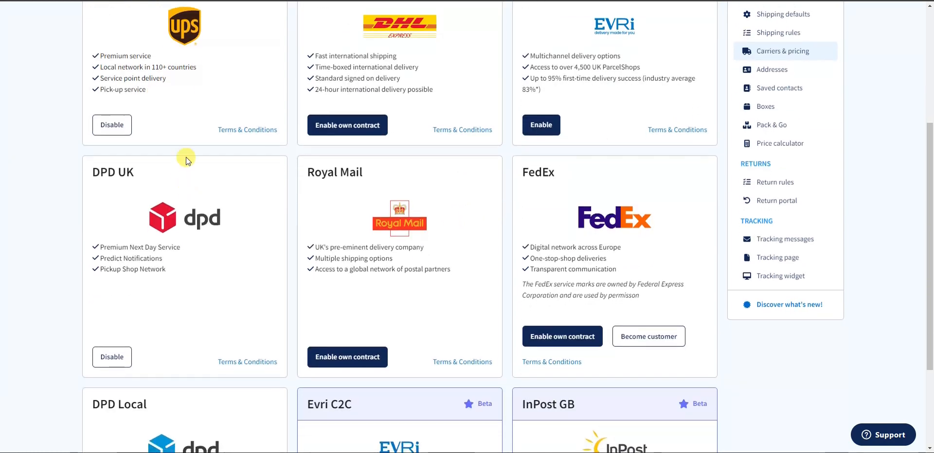
scroll(187, 205, down, 2)
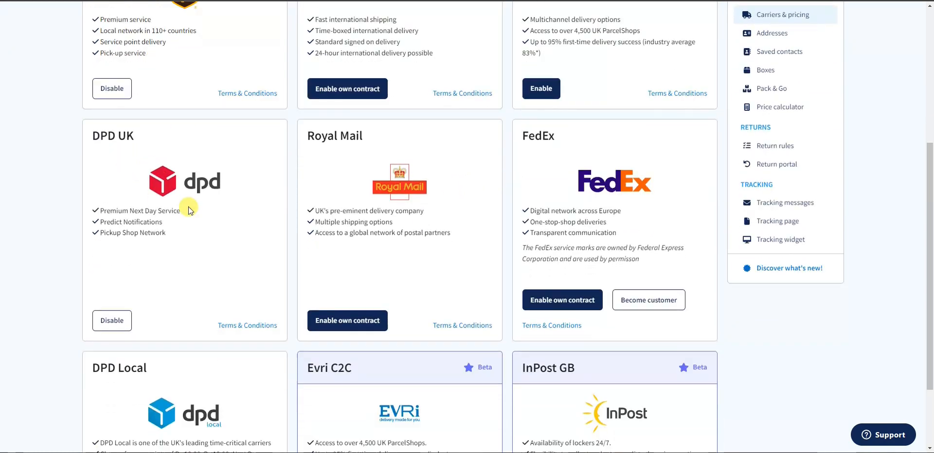
scroll(187, 210, up, 3)
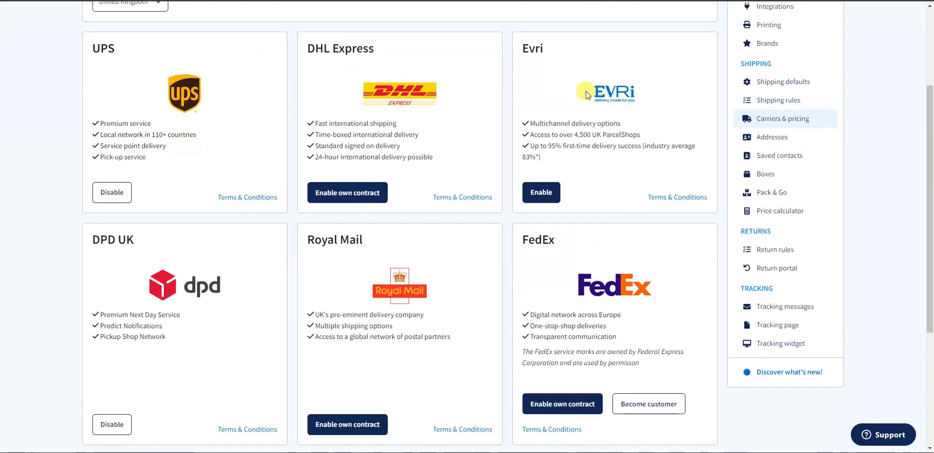
scroll(546, 195, down, 1)
scroll(253, 268, down, 2)
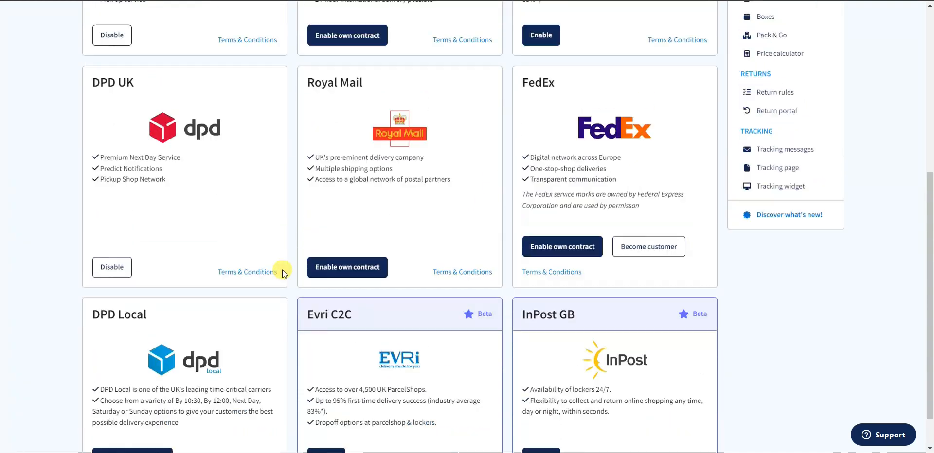
scroll(370, 344, up, 3)
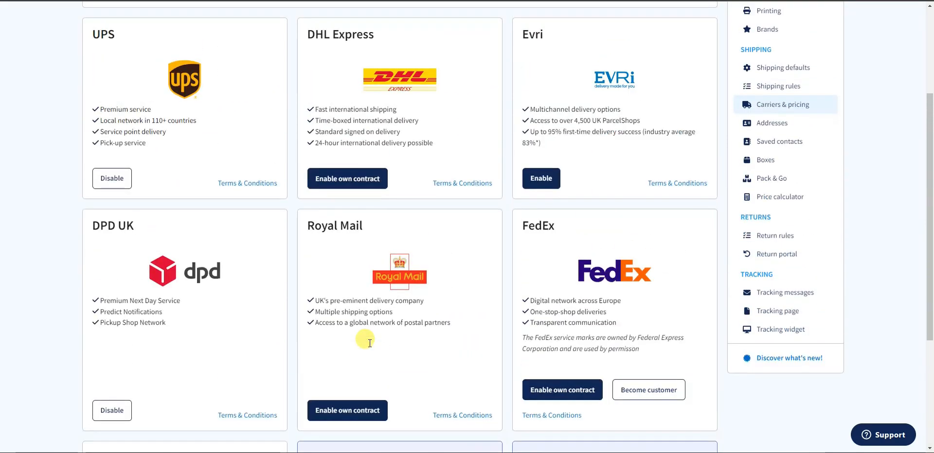
scroll(374, 101, up, 1)
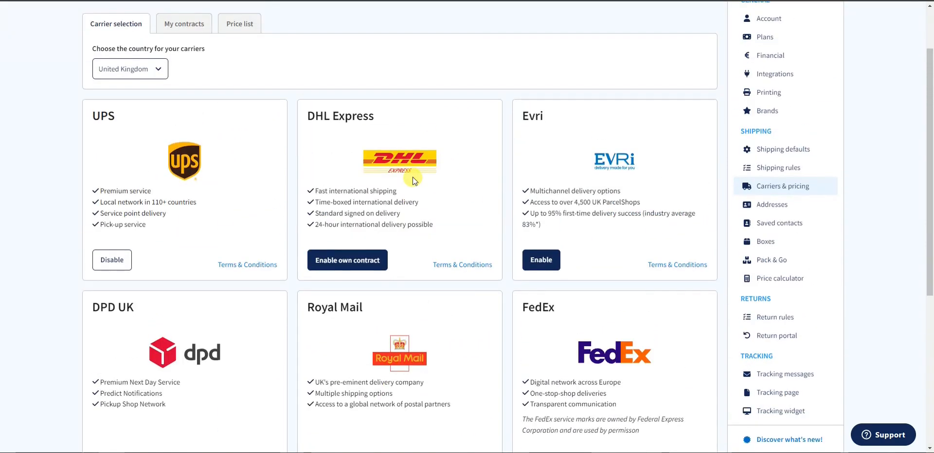
Step: Check the own-contract option for DHL Express and view the list of own carrier contracts, returning to the carrier selection
click(340, 261)
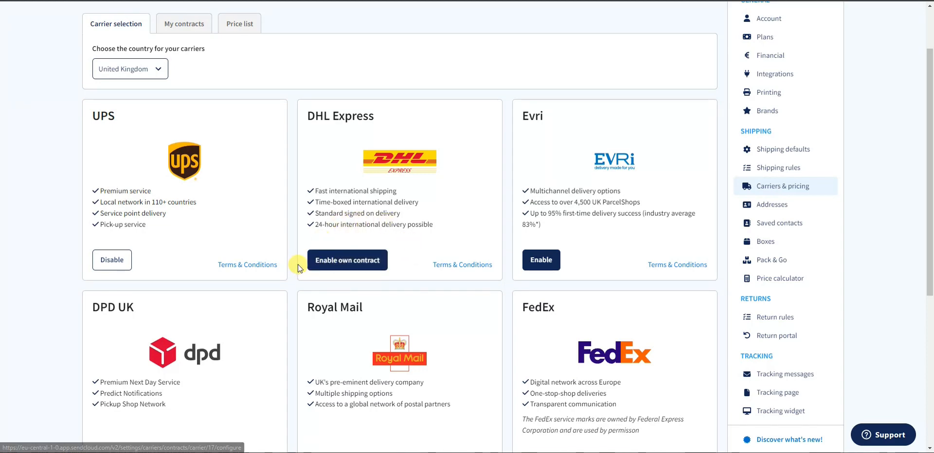
scroll(296, 212, down, 1)
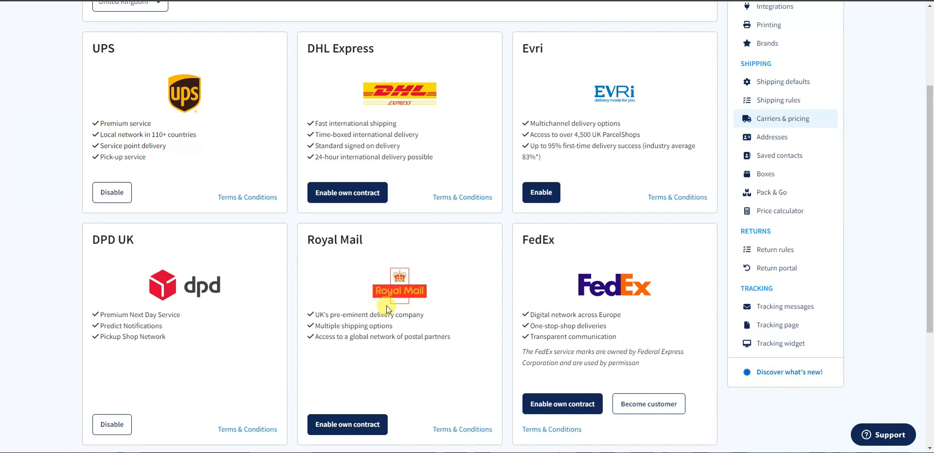
scroll(375, 298, up, 1)
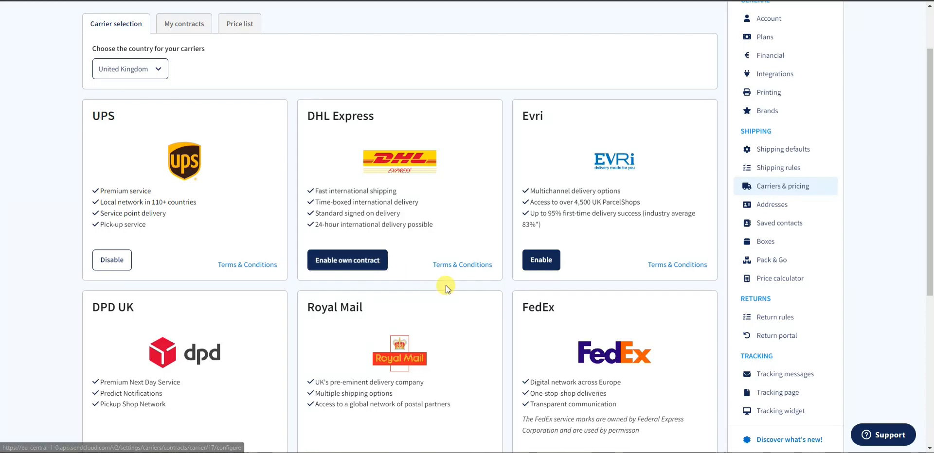
scroll(444, 284, down, 1)
scroll(394, 201, up, 2)
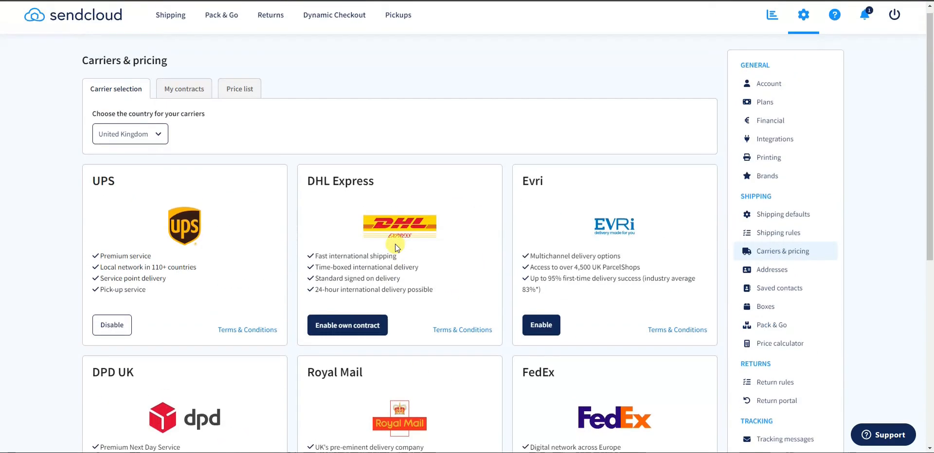
click(183, 97)
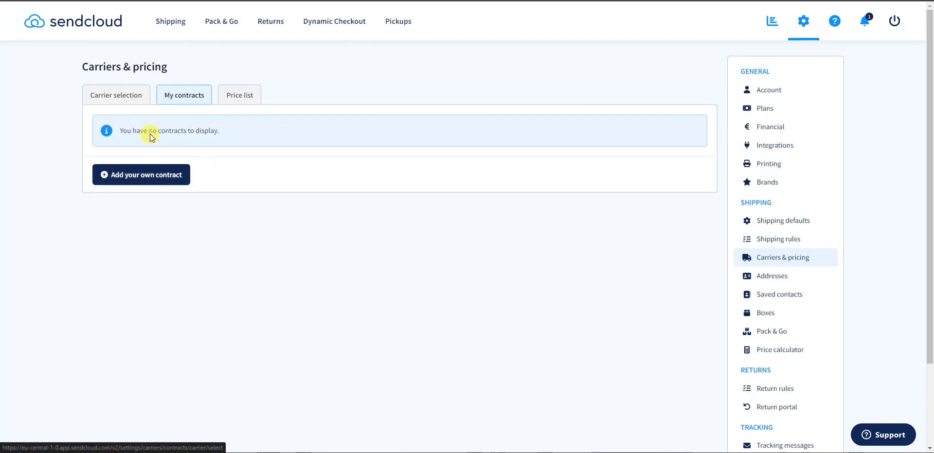
click(131, 97)
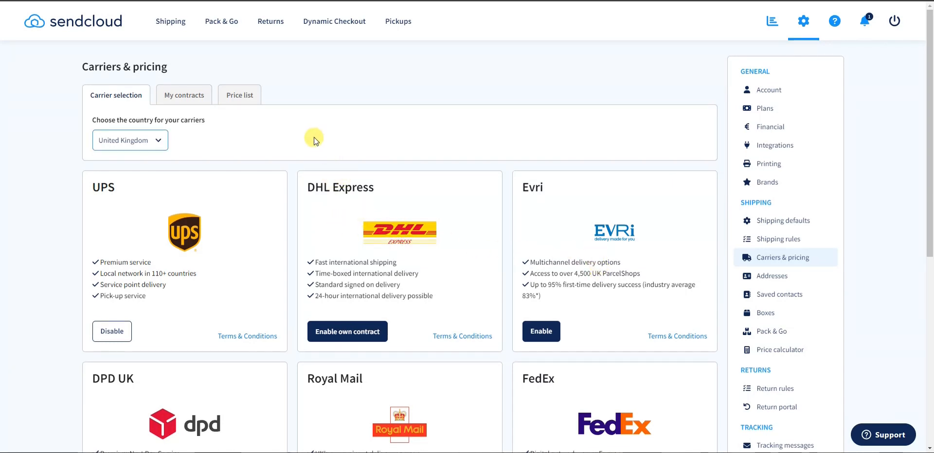
Step: Go back to the incoming orders and view the date range filter options, leaving the filter without choosing one
click(103, 27)
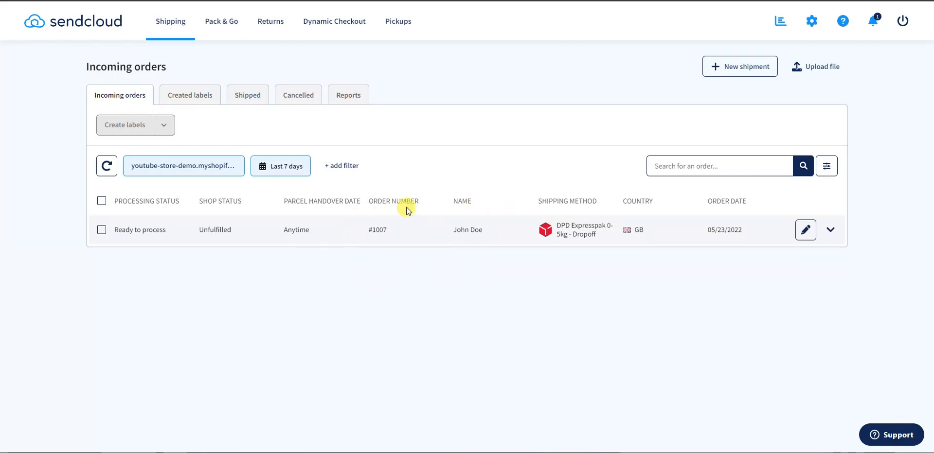
click(290, 170)
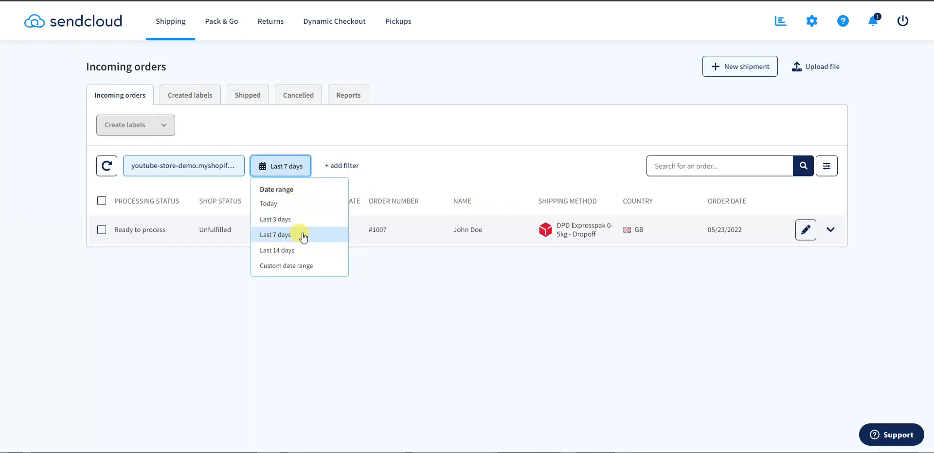
click(397, 298)
click(281, 166)
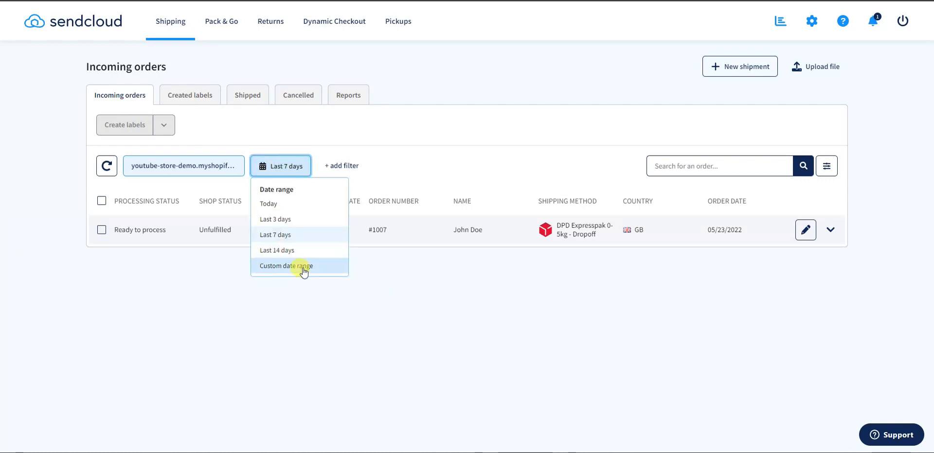
click(420, 296)
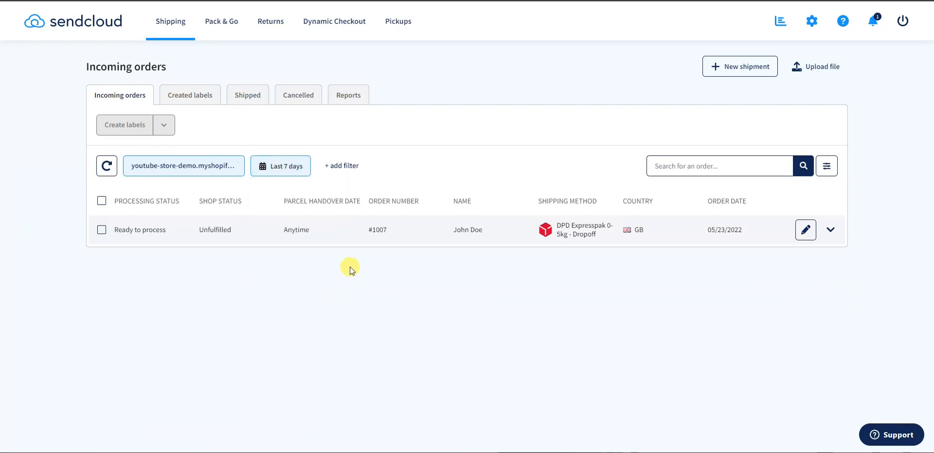
Step: View the incoming order's shop, customer and shipping details, and try selecting it individually and with the select-all option, leaving it deselected
click(830, 229)
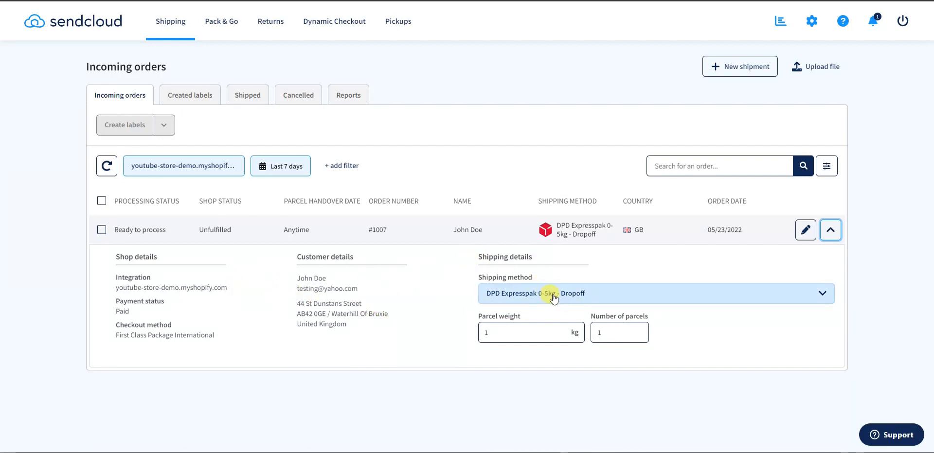
click(829, 229)
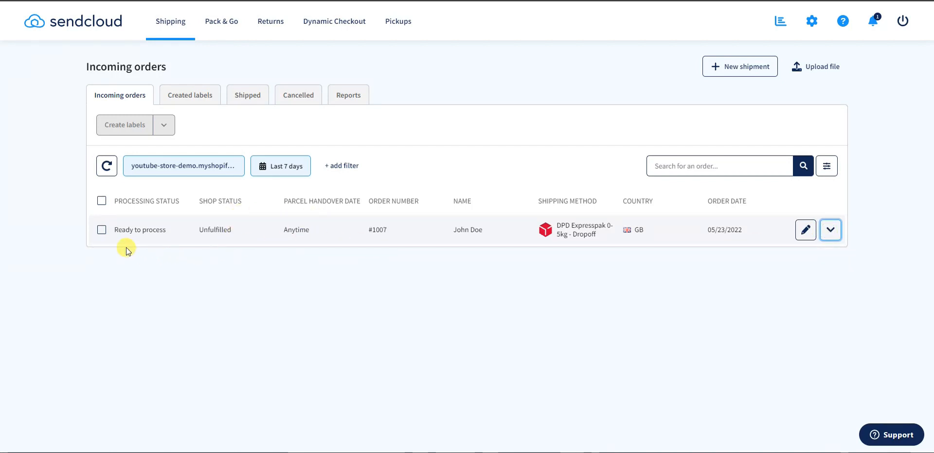
click(102, 230)
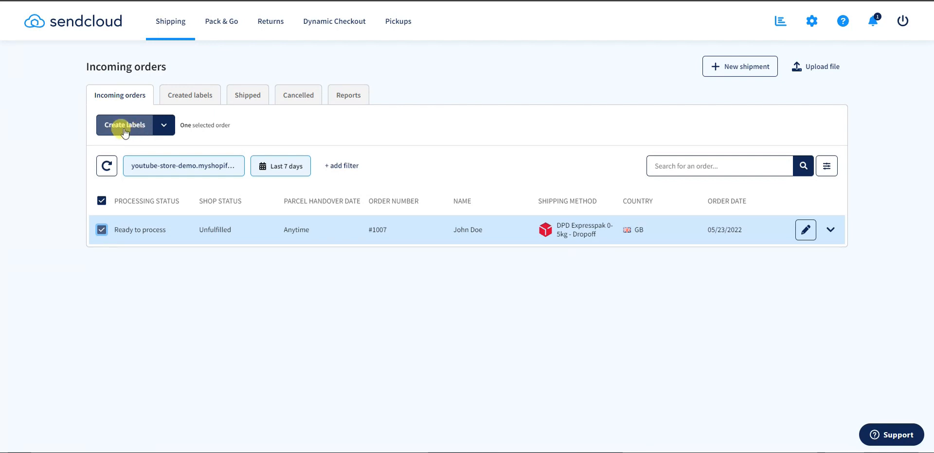
click(101, 230)
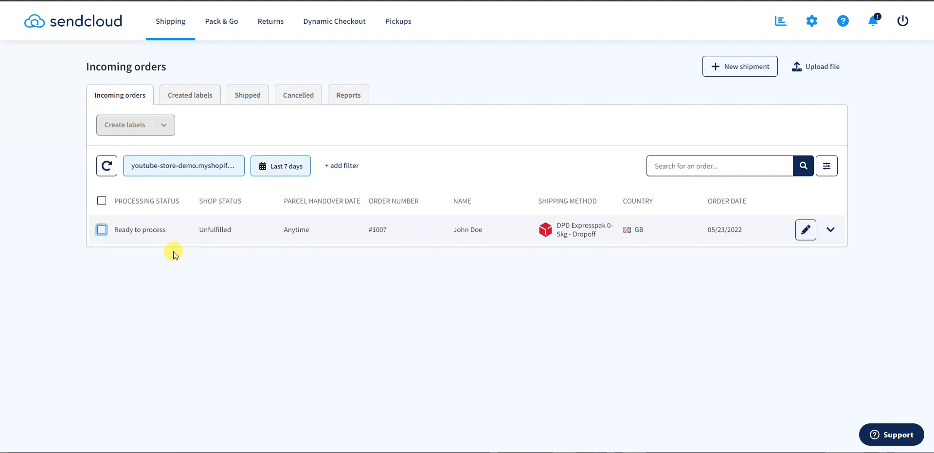
click(101, 200)
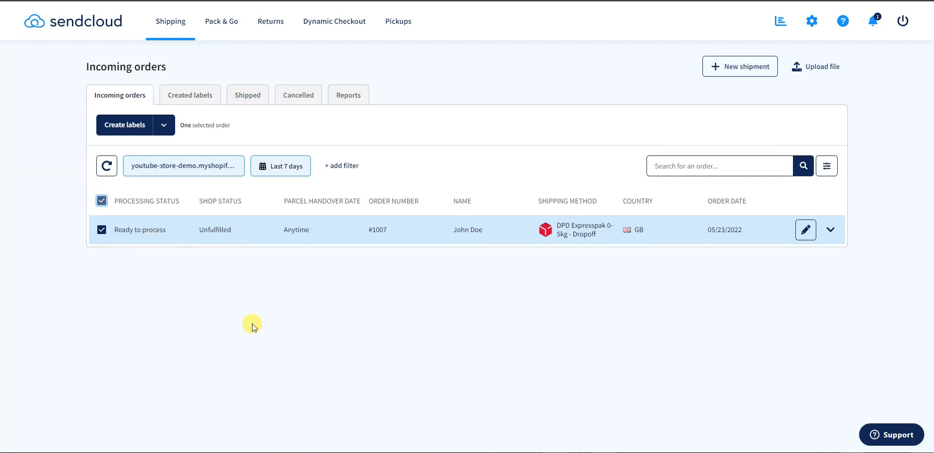
click(101, 204)
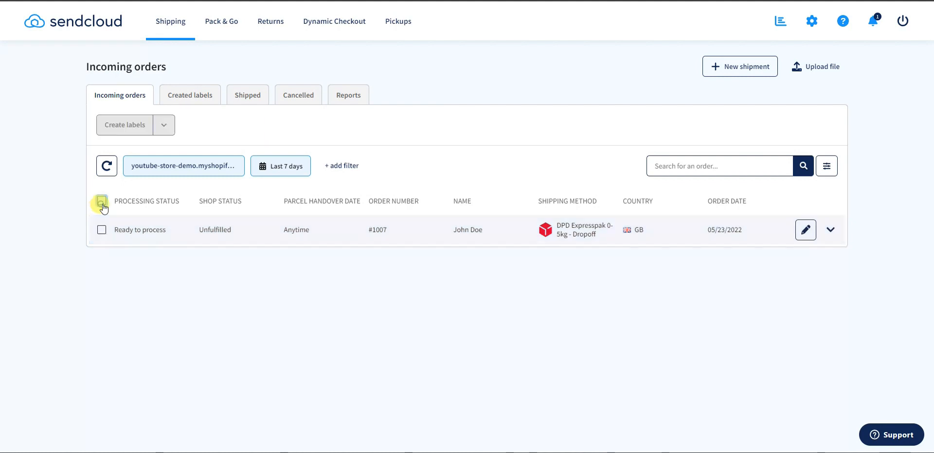
Step: View the created labels, shipped and cancelled shipment lists, returning to the incoming orders
click(194, 100)
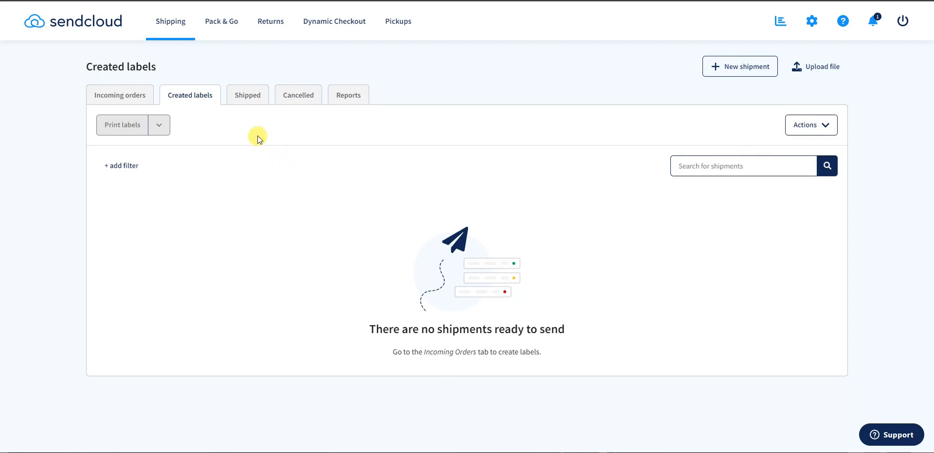
click(248, 96)
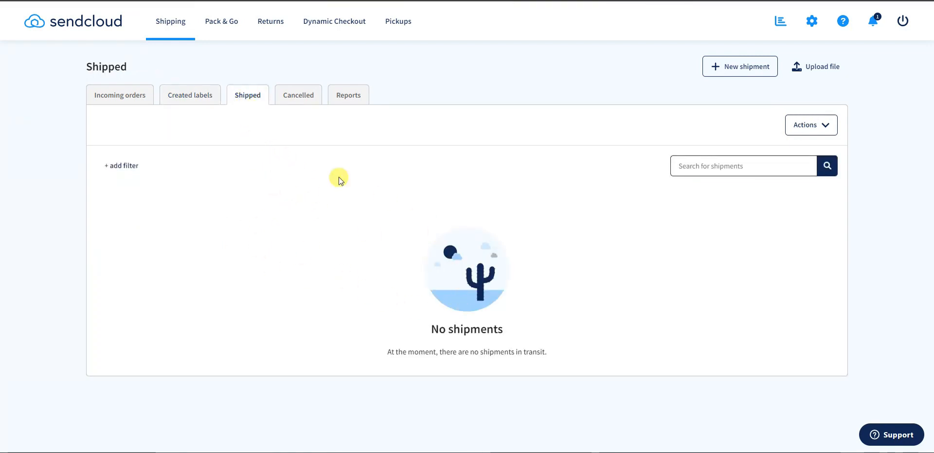
click(299, 96)
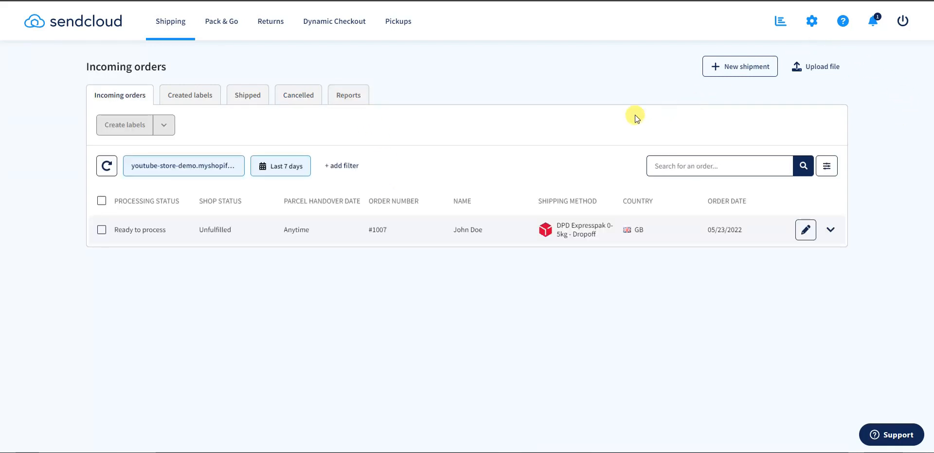
Step: Open the Shipping rules settings and start a new shipping rule
click(811, 22)
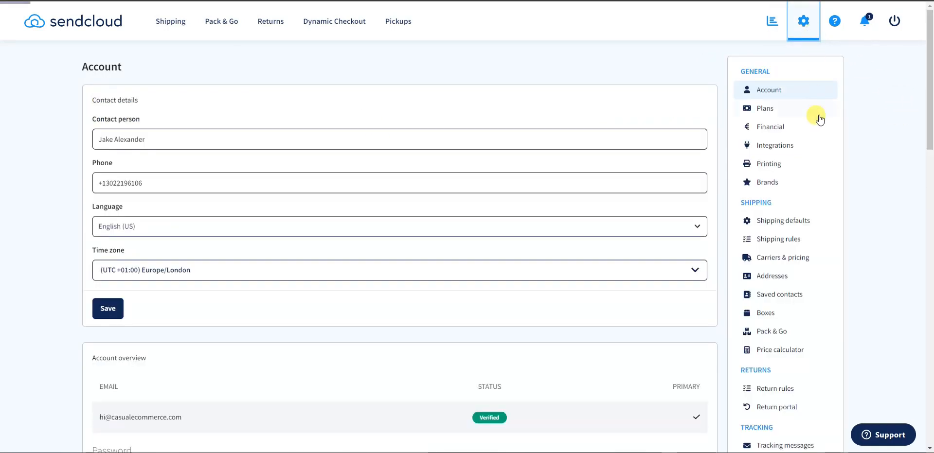
click(780, 238)
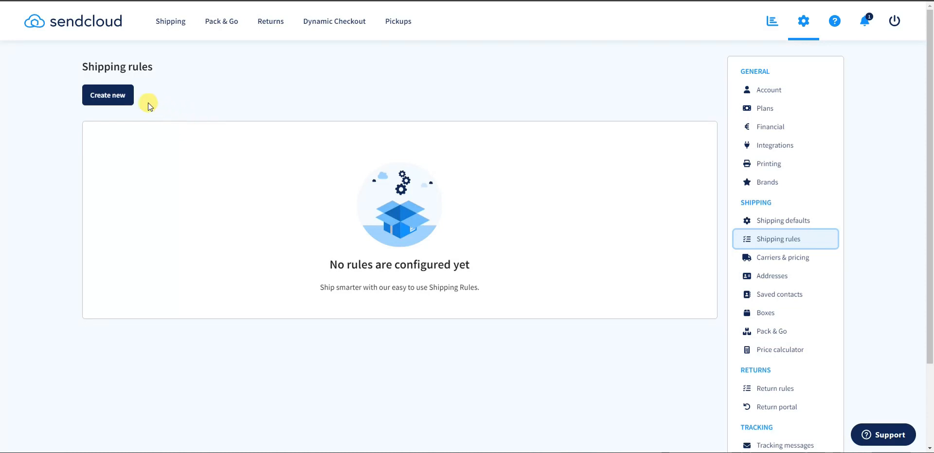
click(117, 95)
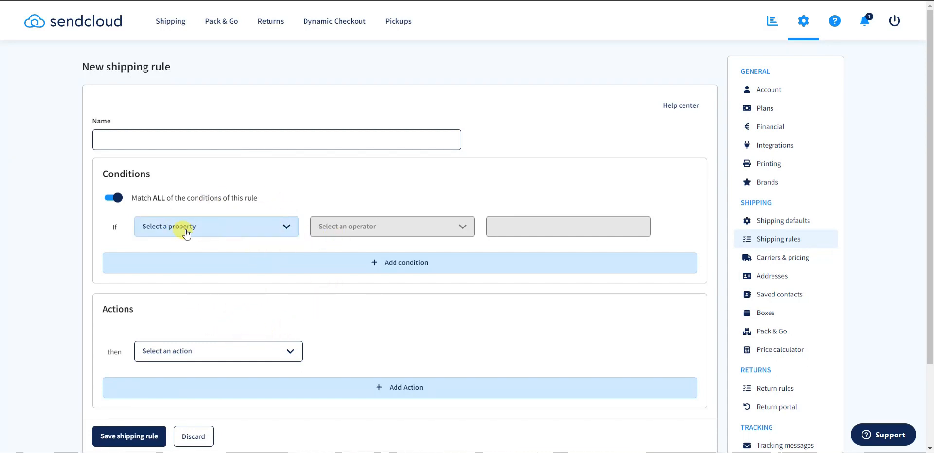
Step: Set the shipping rule's condition to Item quantity, Less or equal than, 1
click(287, 233)
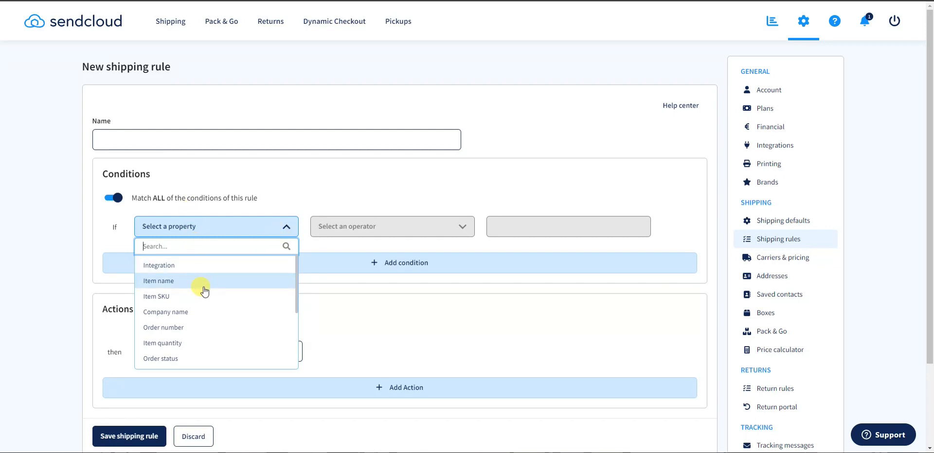
click(191, 346)
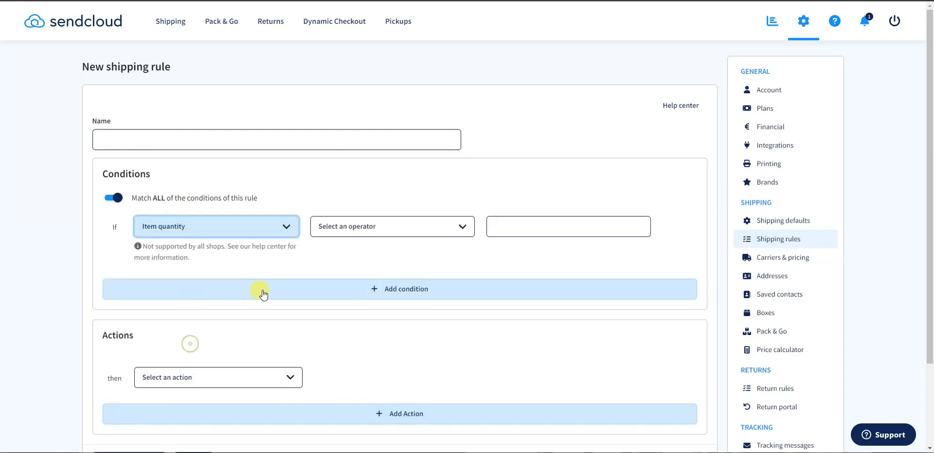
click(463, 231)
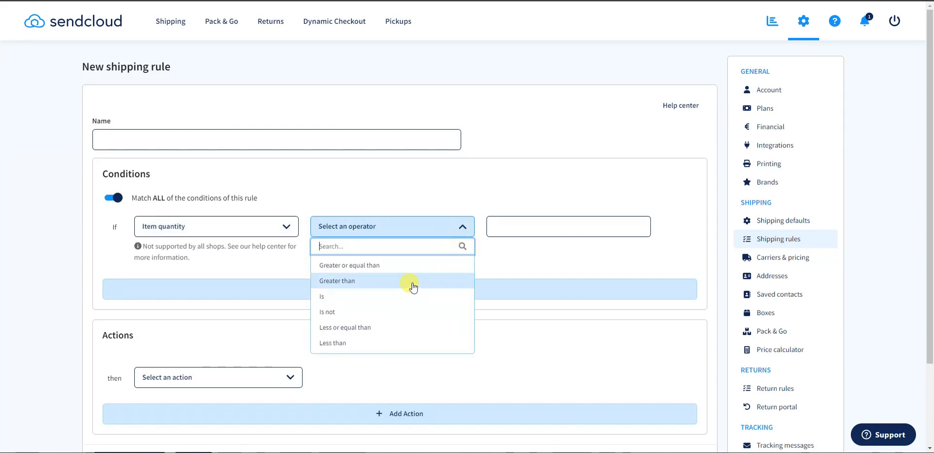
click(395, 297)
click(381, 328)
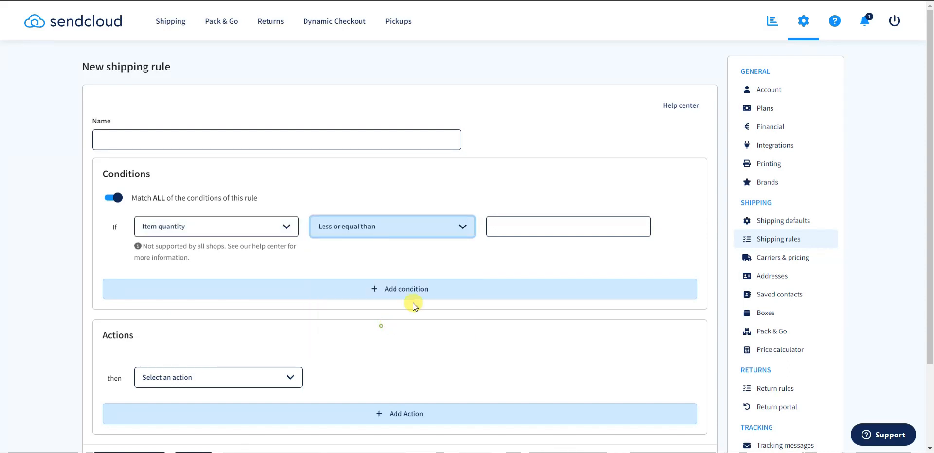
click(539, 226)
text(1)
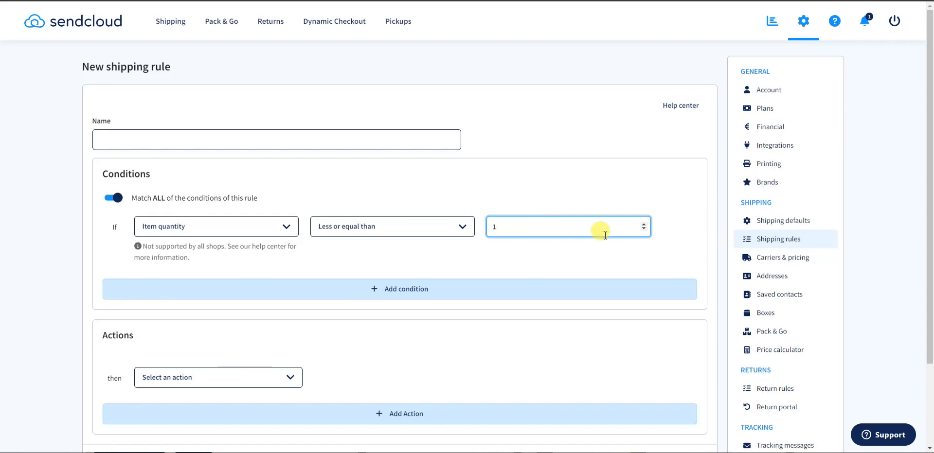
Step: Set the rule's action to Ship with DPD Classic
scroll(438, 317, down, 2)
click(282, 310)
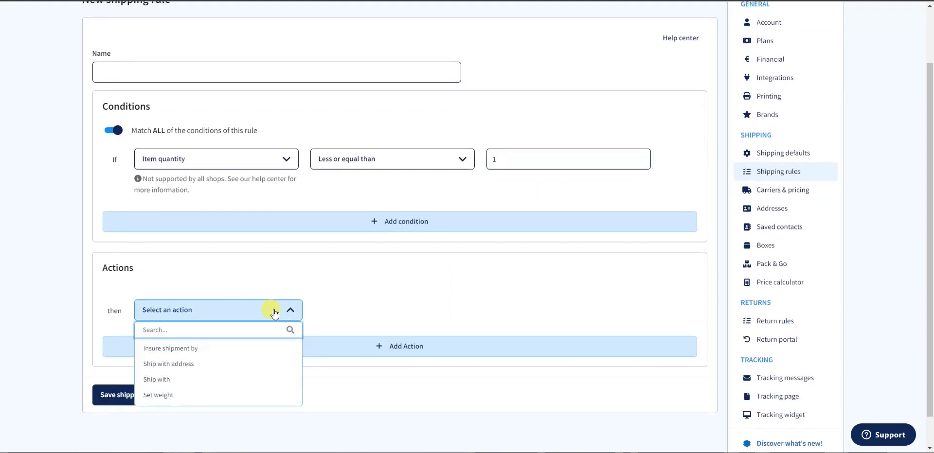
click(197, 379)
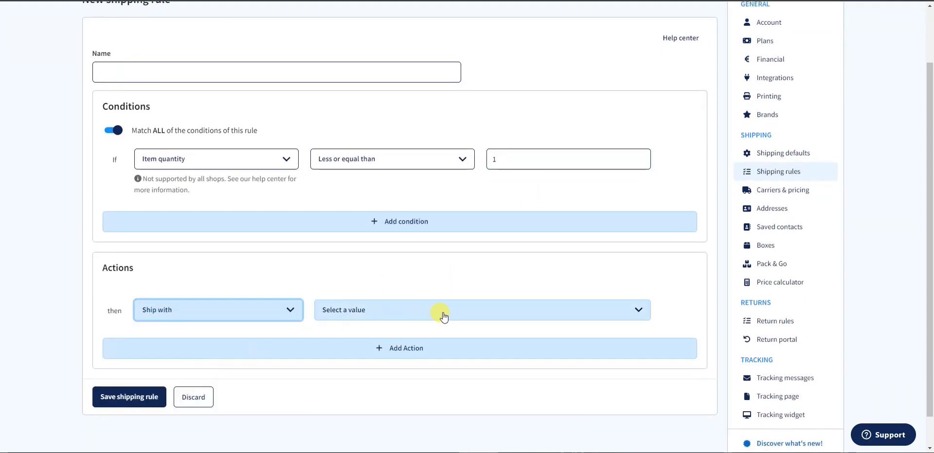
click(448, 312)
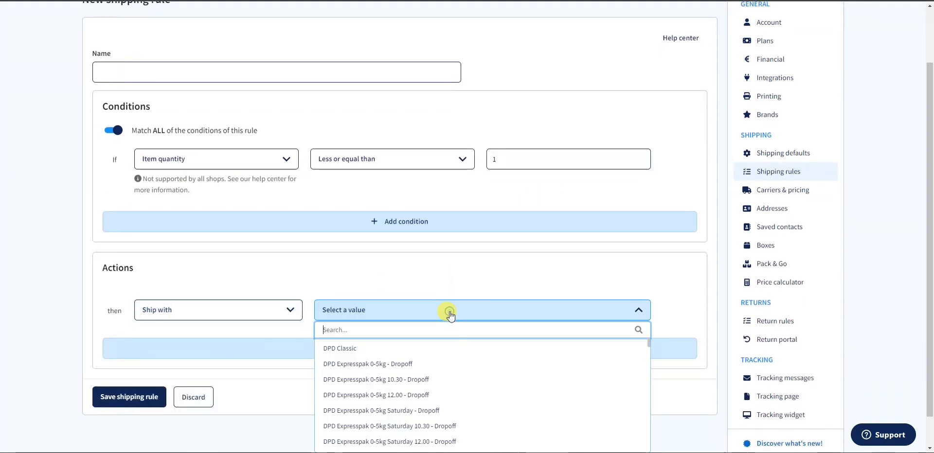
click(381, 349)
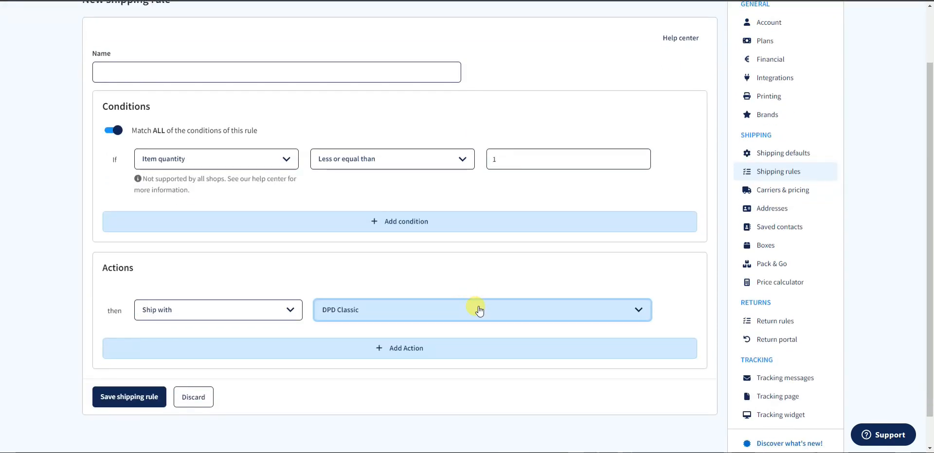
Step: Examine which order and parcel properties can be used in the rule's condition, leaving the condition as set
click(284, 160)
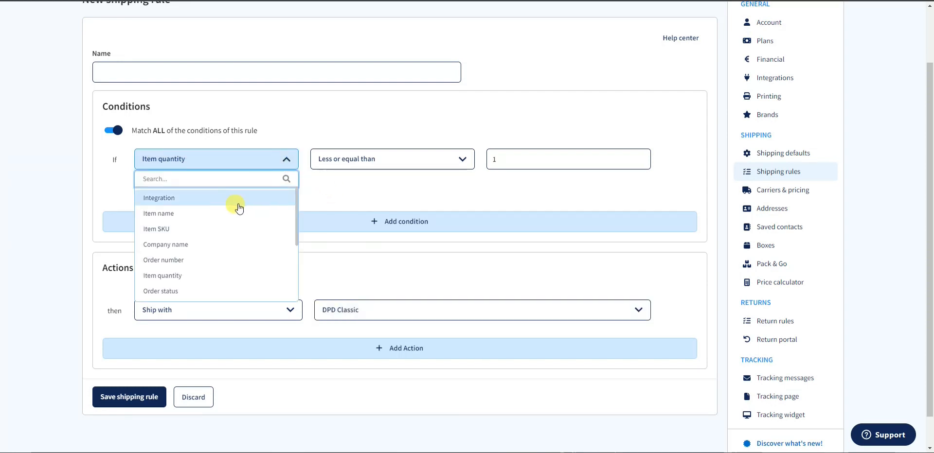
scroll(248, 251, down, 3)
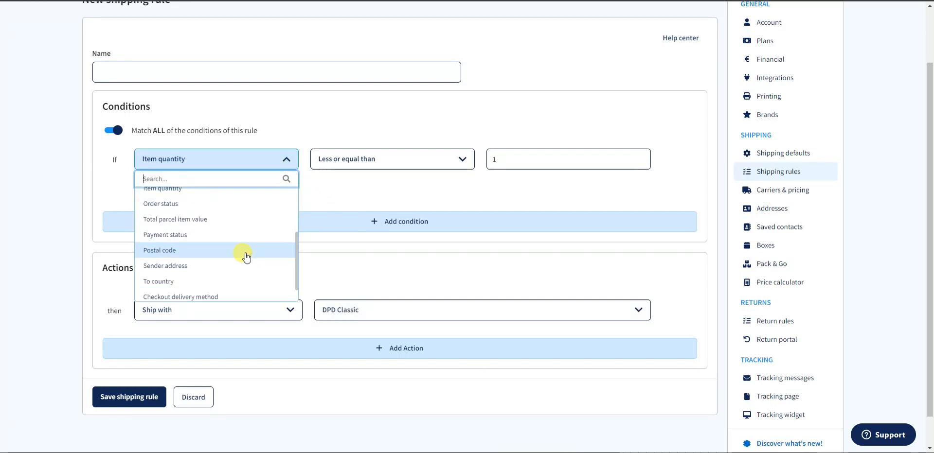
scroll(246, 257, up, 1)
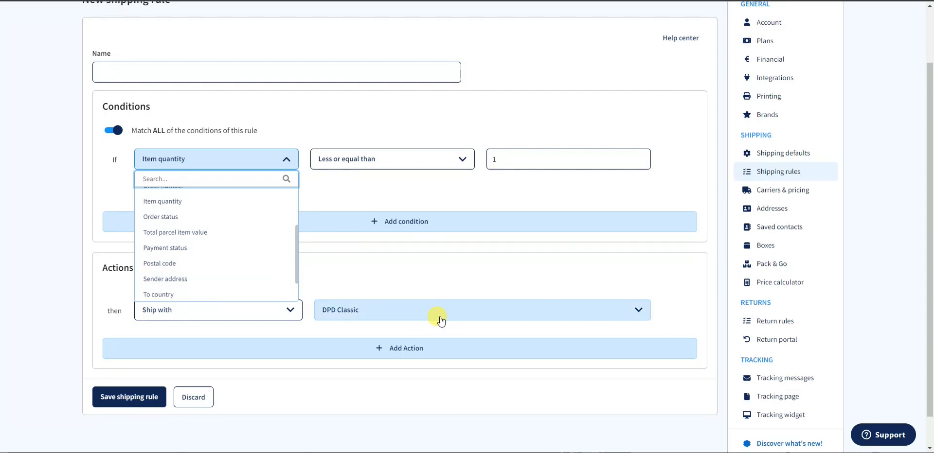
scroll(245, 245, up, 1)
scroll(244, 245, up, 3)
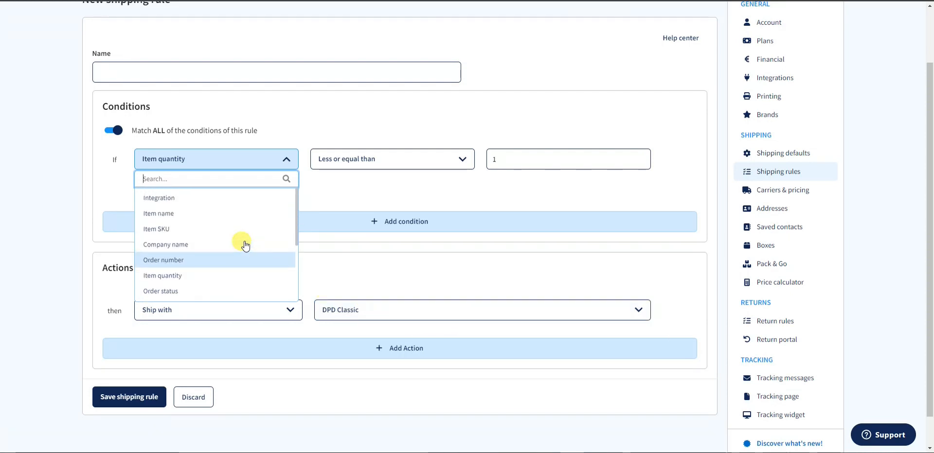
scroll(203, 285, down, 4)
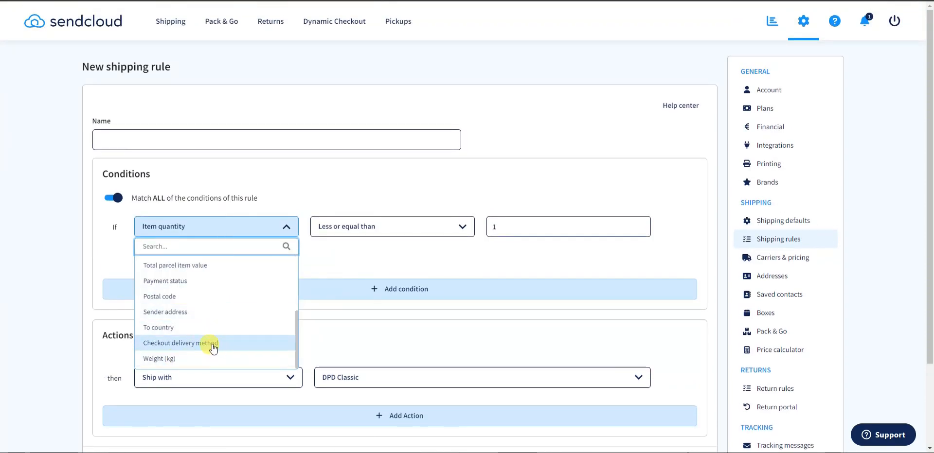
scroll(221, 345, up, 5)
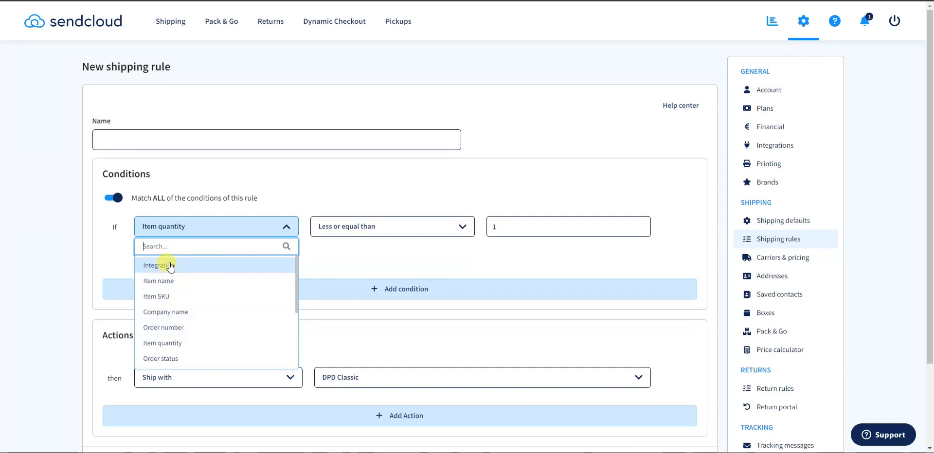
click(372, 263)
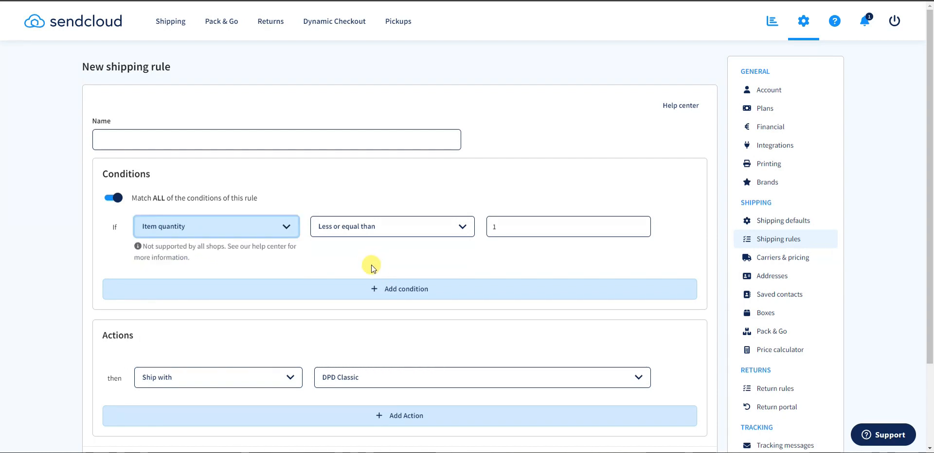
Step: Change the shipping rule's condition to To country, Is, Australia
scroll(372, 267, down, 2)
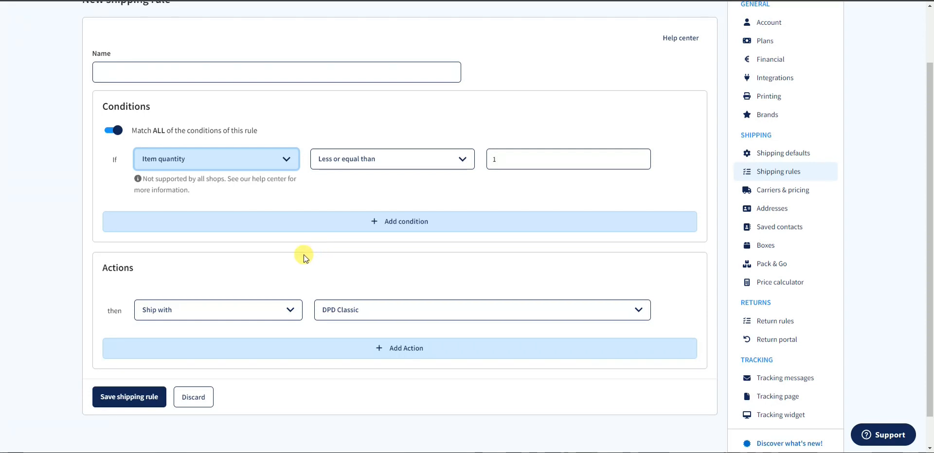
click(281, 168)
scroll(235, 250, down, 3)
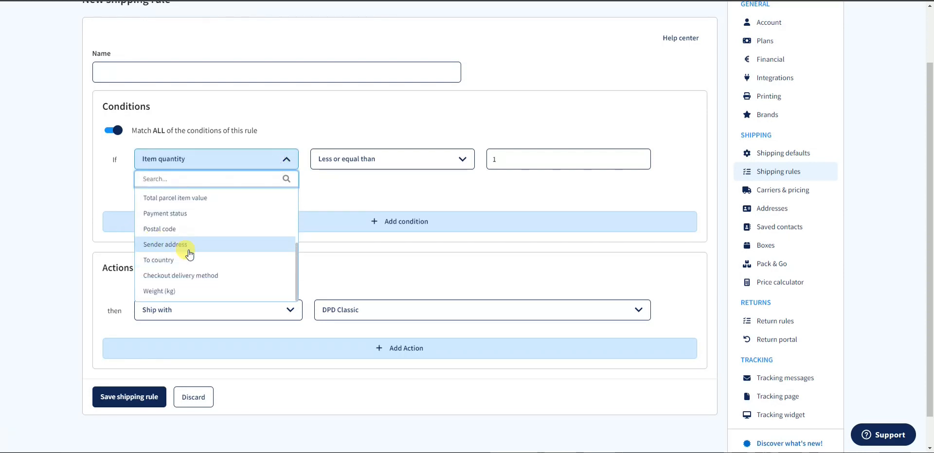
click(204, 260)
click(418, 163)
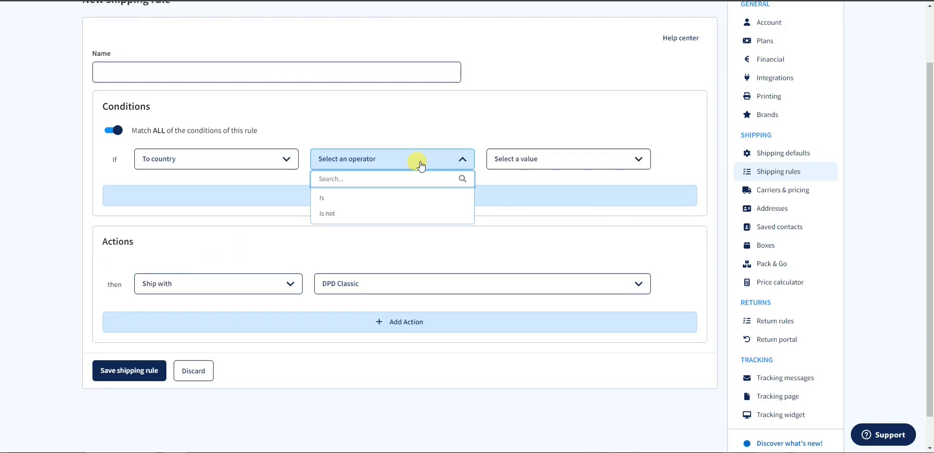
click(340, 198)
click(554, 163)
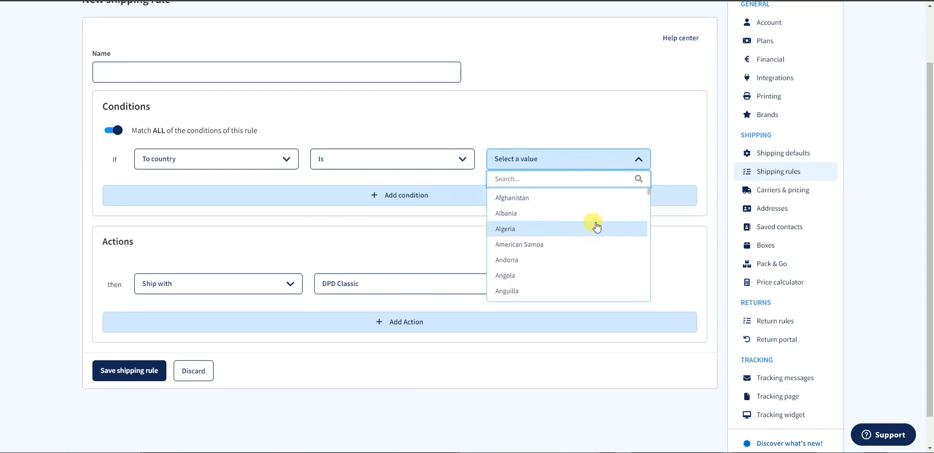
scroll(586, 253, down, 3)
click(563, 260)
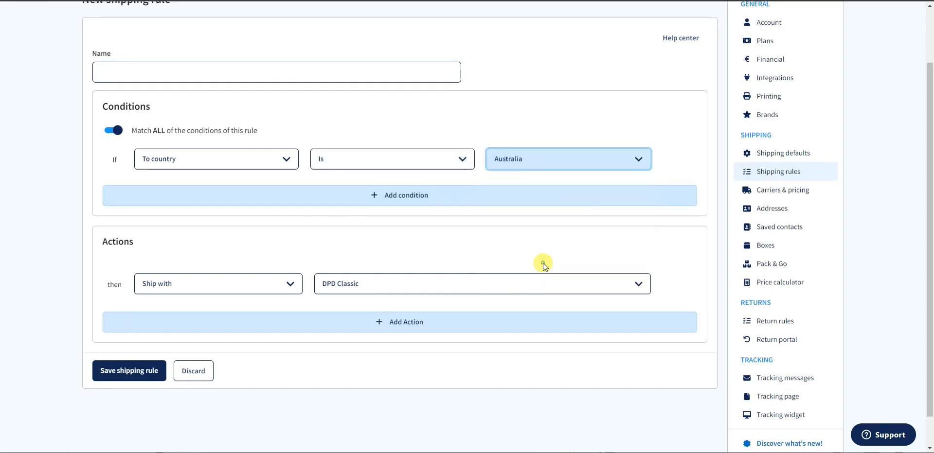
Step: Change the rule's Ship with action to UPS Express 0-3kg
click(388, 287)
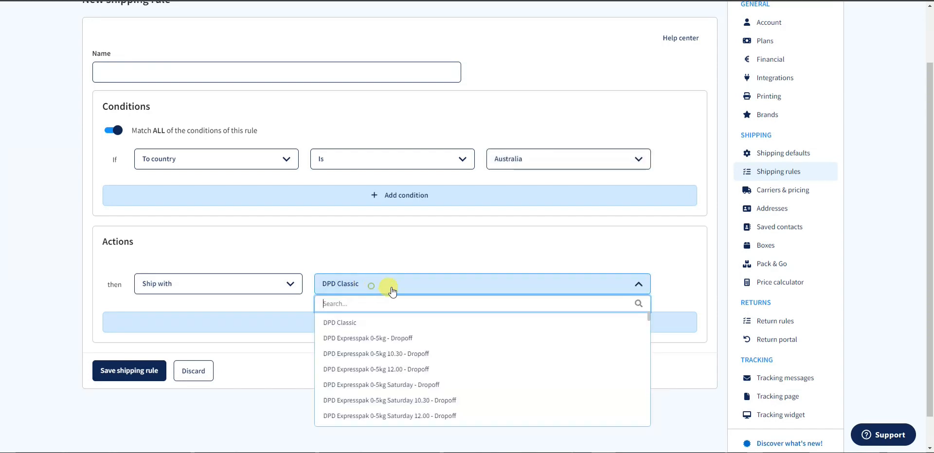
scroll(418, 331, down, 2)
scroll(421, 336, down, 5)
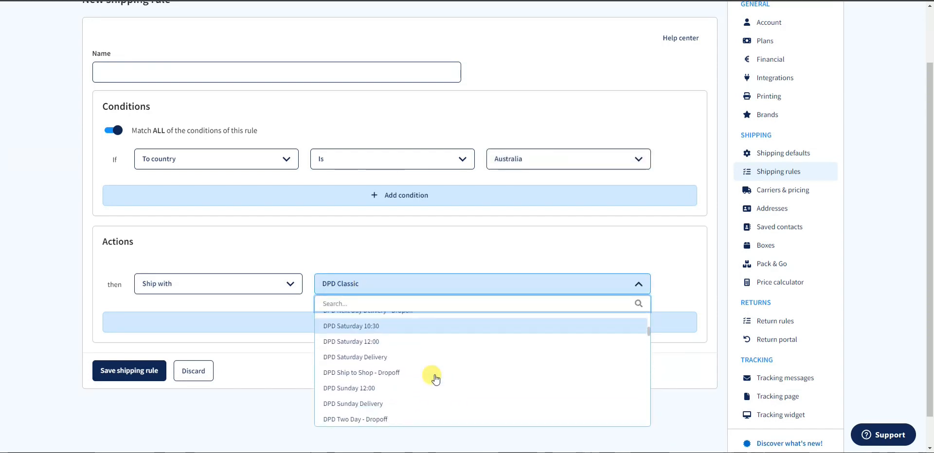
click(414, 408)
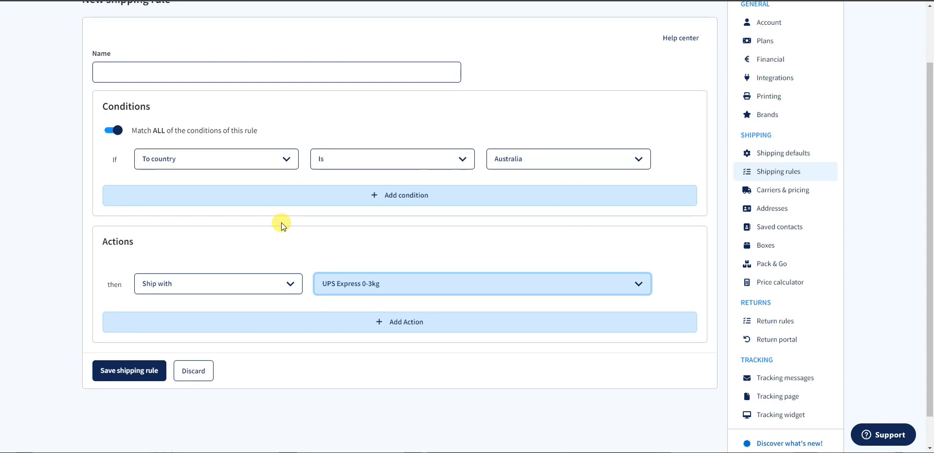
Step: Name the shipping rule Test and save it
click(126, 371)
click(284, 69)
text(Test)
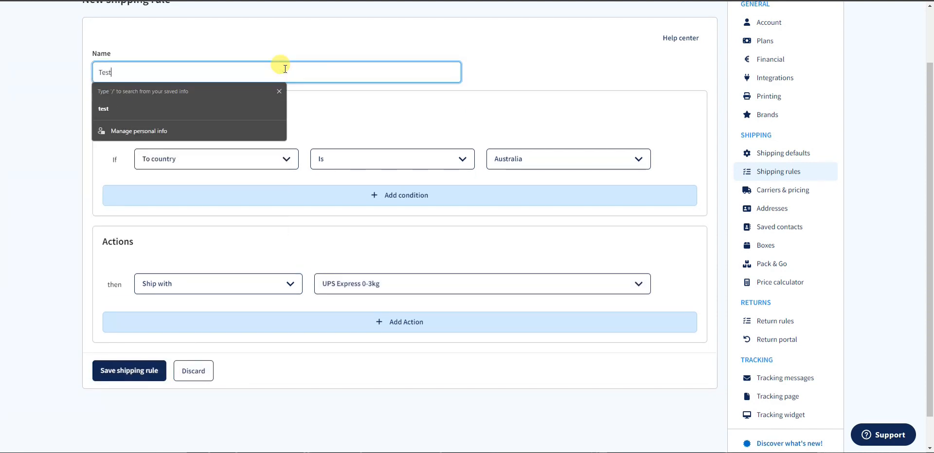
click(140, 378)
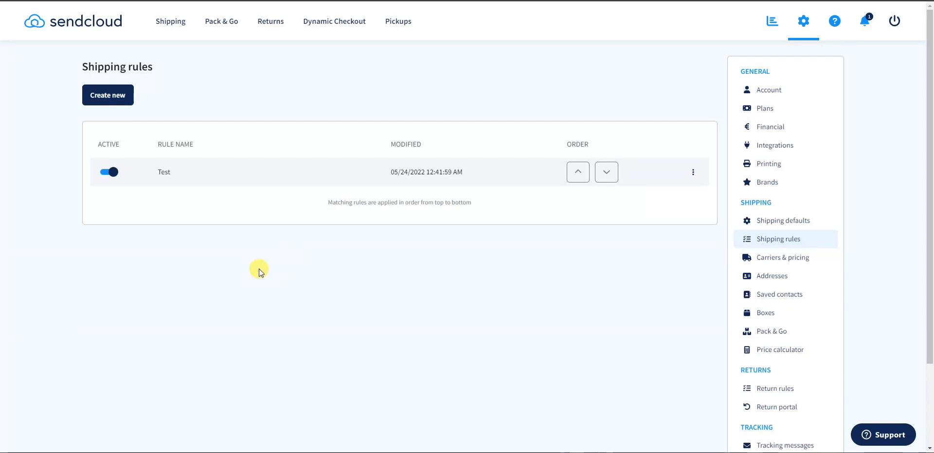
Step: Set up a price calculation for shipping from United Kingdom to Australia in the price calculator
click(790, 351)
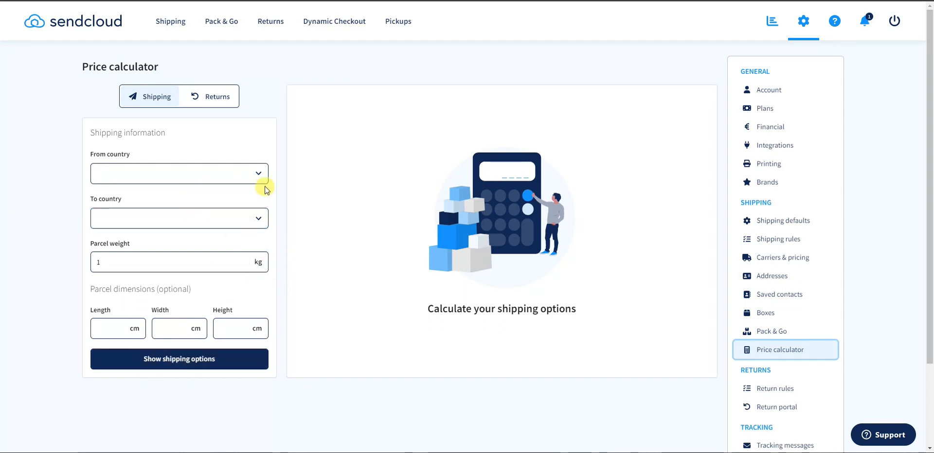
click(253, 176)
click(166, 190)
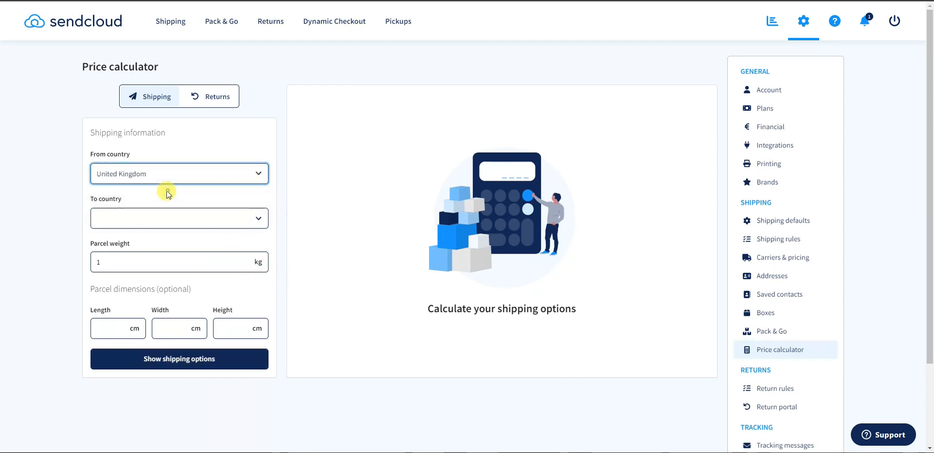
click(245, 218)
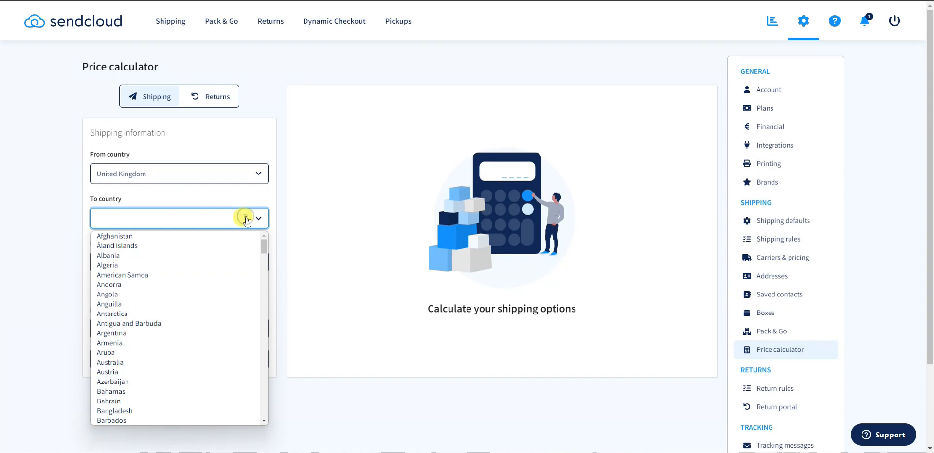
click(154, 364)
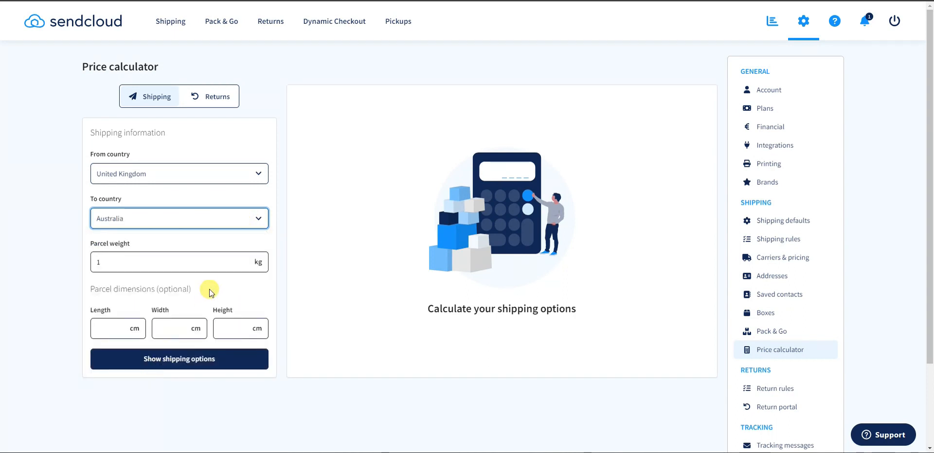
Step: Set the parcel weight to 10 kg and its length, width and height to 15 cm each, and show the shipping options
click(151, 263)
text(1)
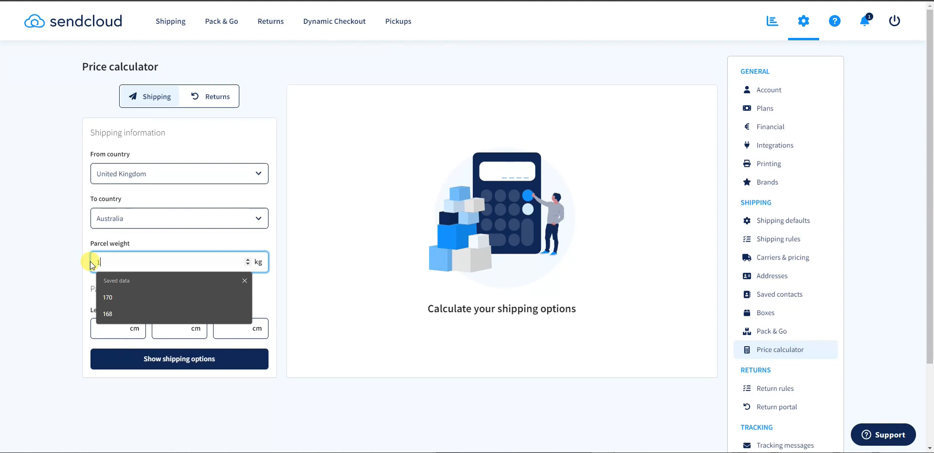
text(0)
click(84, 277)
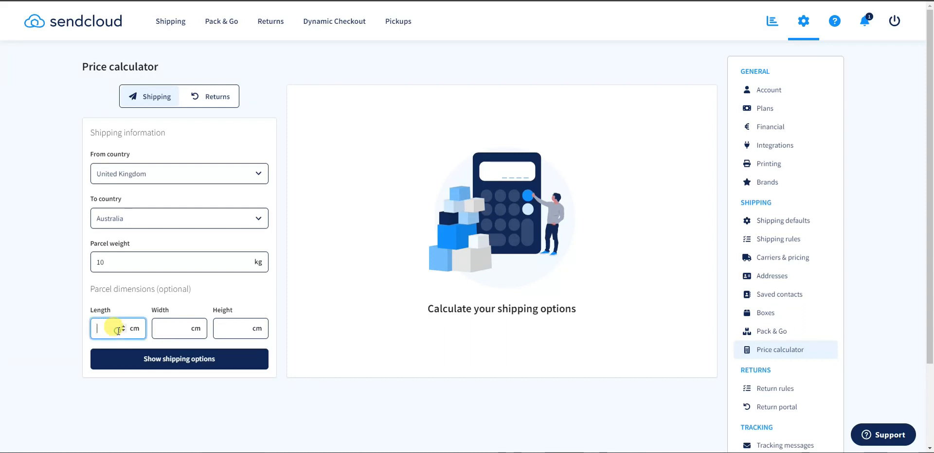
text(15)
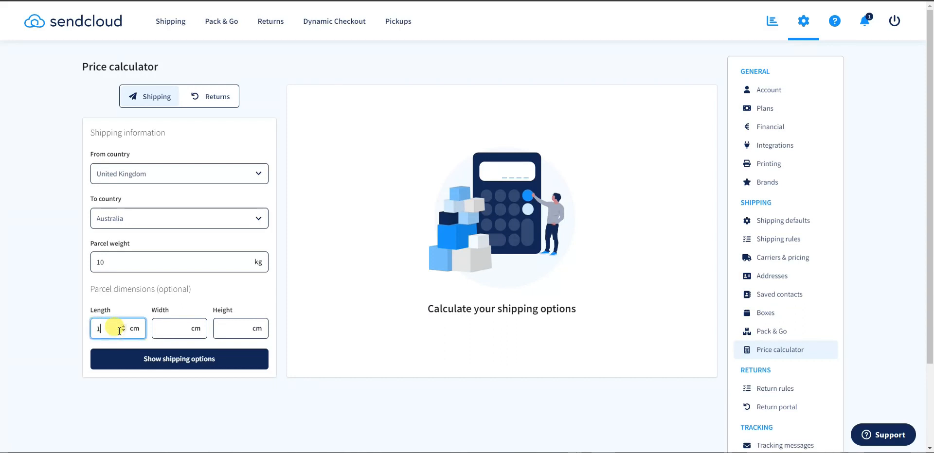
key(Tab)
text(15)
key(Tab)
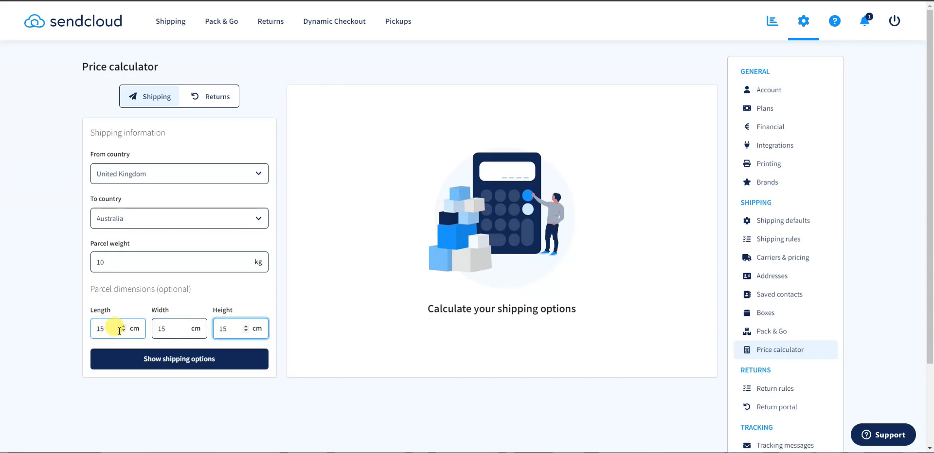
click(216, 358)
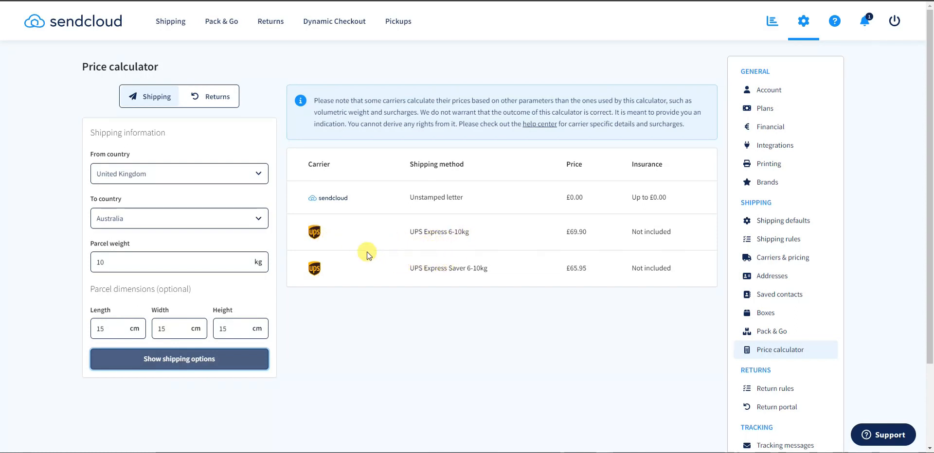
Step: Change the destination country to Bulgaria and show the shipping options for the same parcel
click(246, 217)
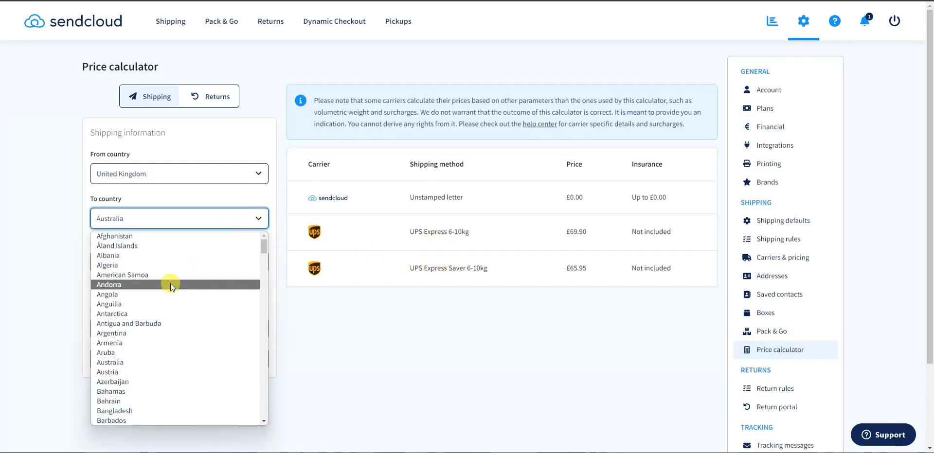
scroll(176, 311, down, 5)
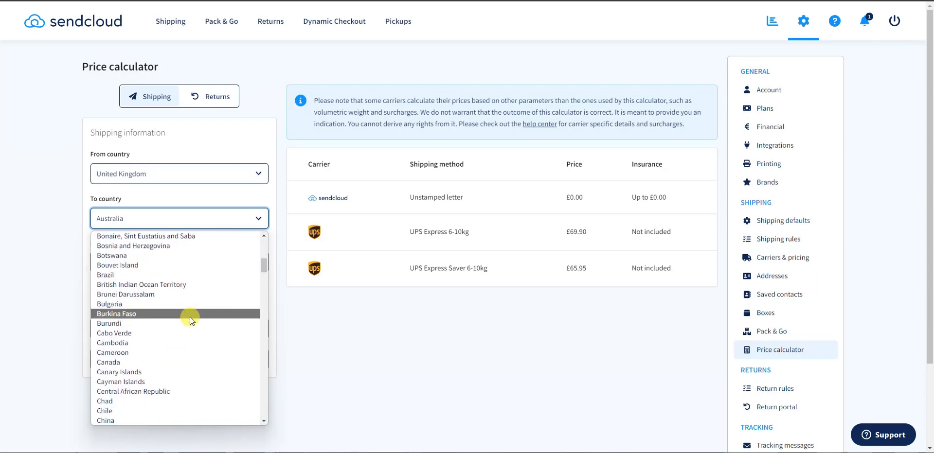
scroll(217, 361, down, 3)
scroll(211, 355, up, 1)
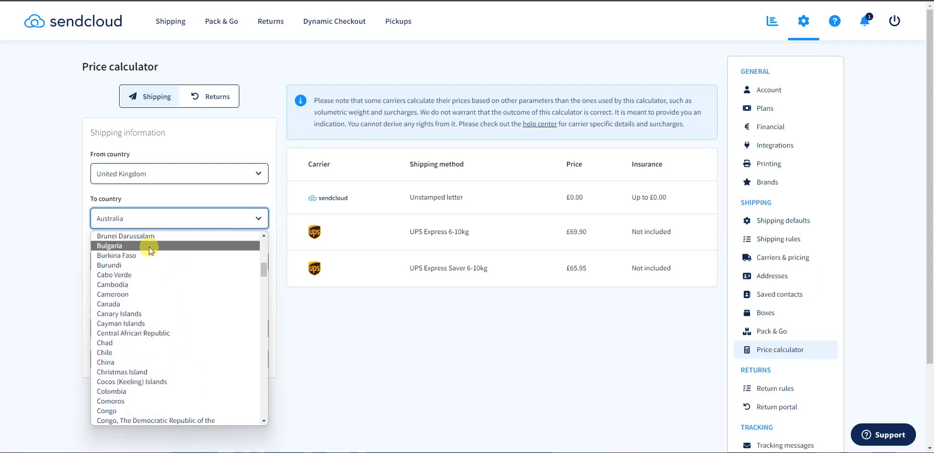
click(148, 247)
click(196, 359)
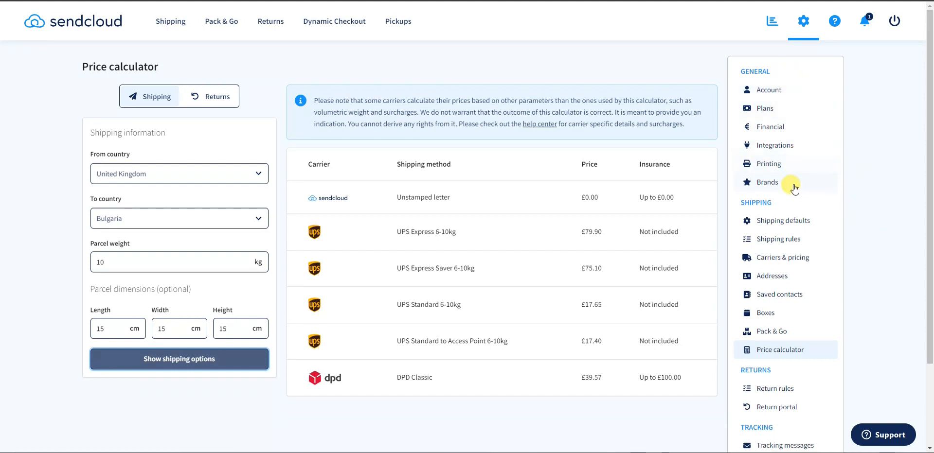
Step: Read the note in the brand settings and create a new brand named Our Brand
click(766, 182)
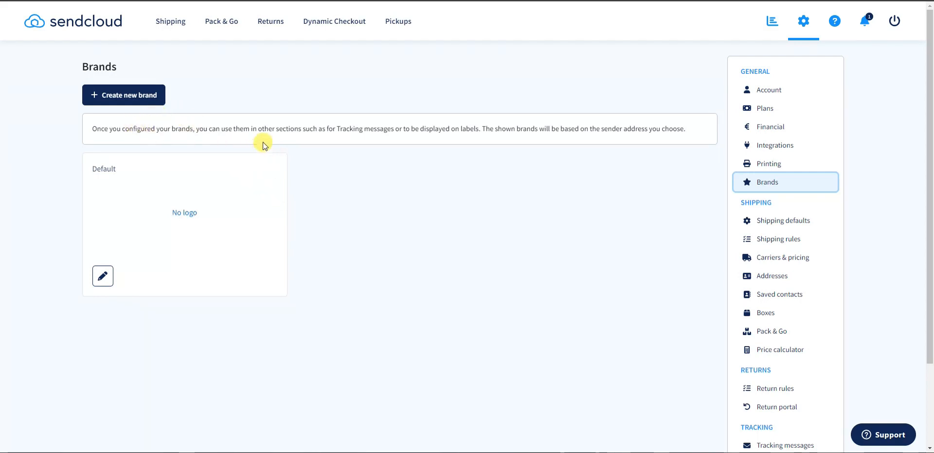
drag(234, 130, 397, 135)
click(450, 134)
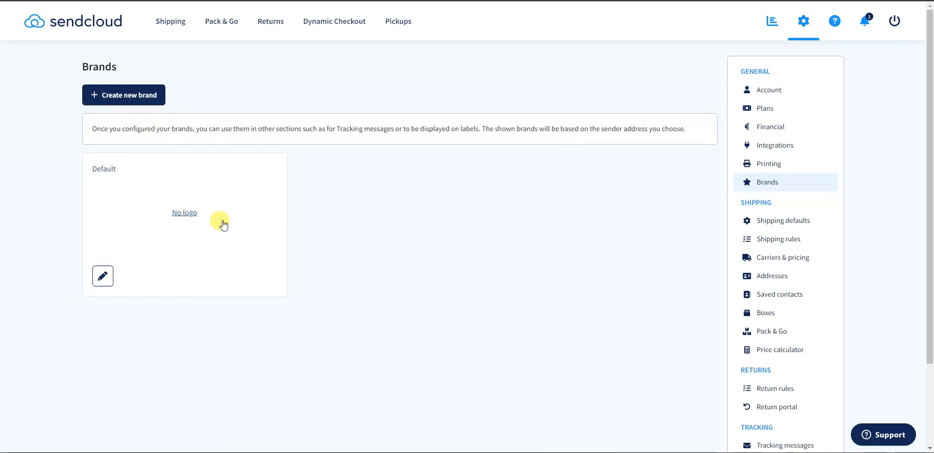
click(144, 98)
click(199, 130)
text(Our Brand)
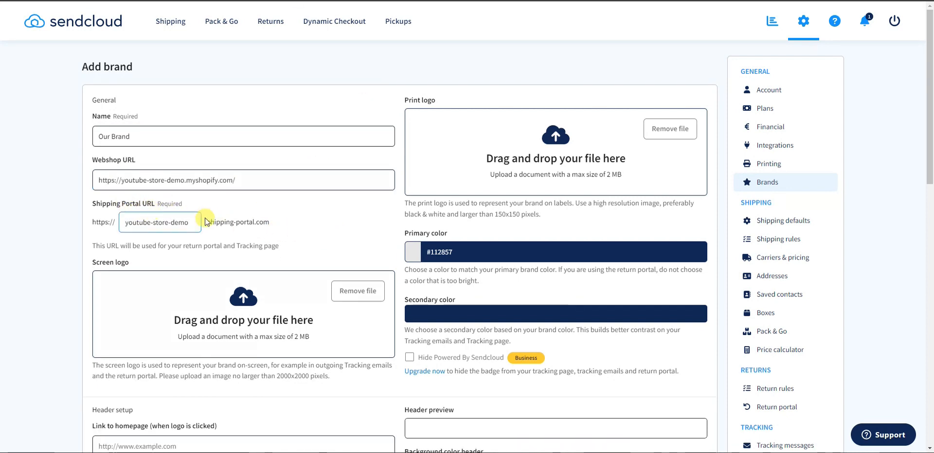
Step: Upload the green e logo image as the brand's screen logo and check it in the header preview
scroll(373, 224, down, 1)
scroll(374, 222, up, 1)
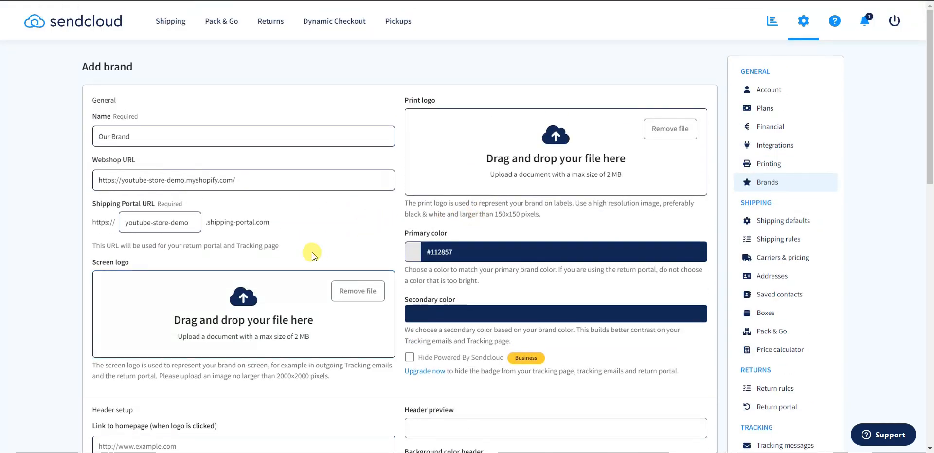
click(255, 321)
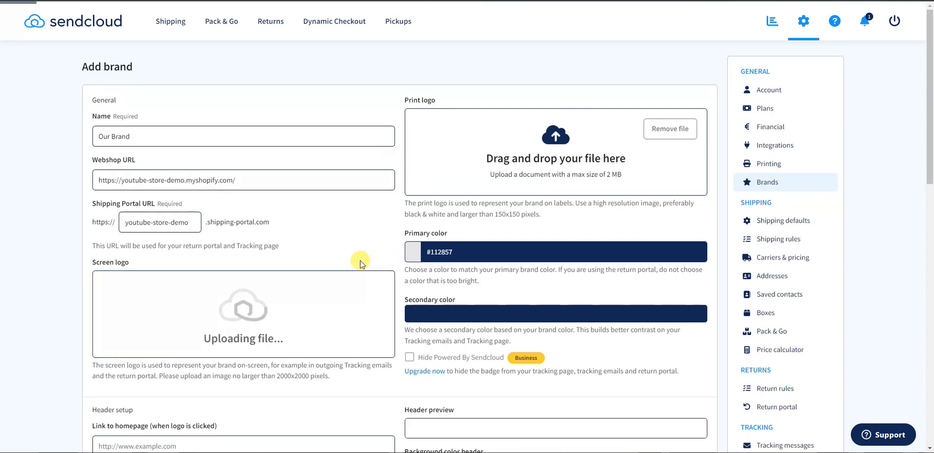
scroll(328, 256, down, 2)
scroll(272, 233, down, 3)
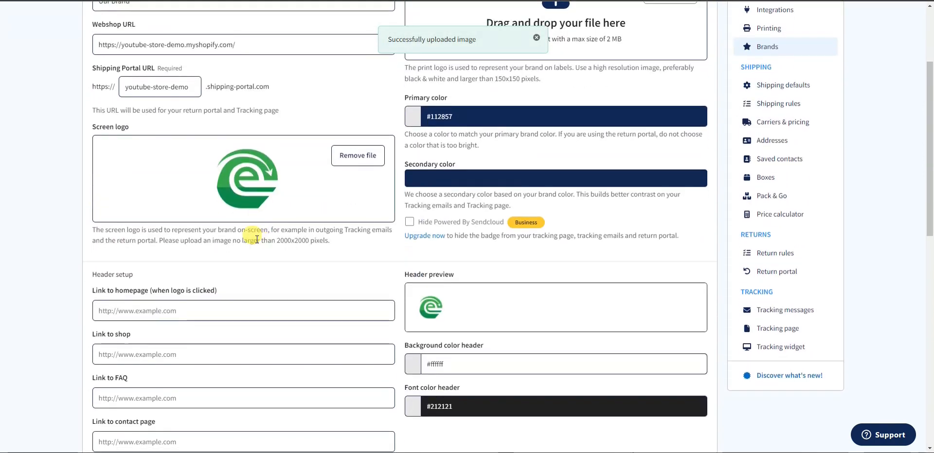
scroll(285, 243, up, 3)
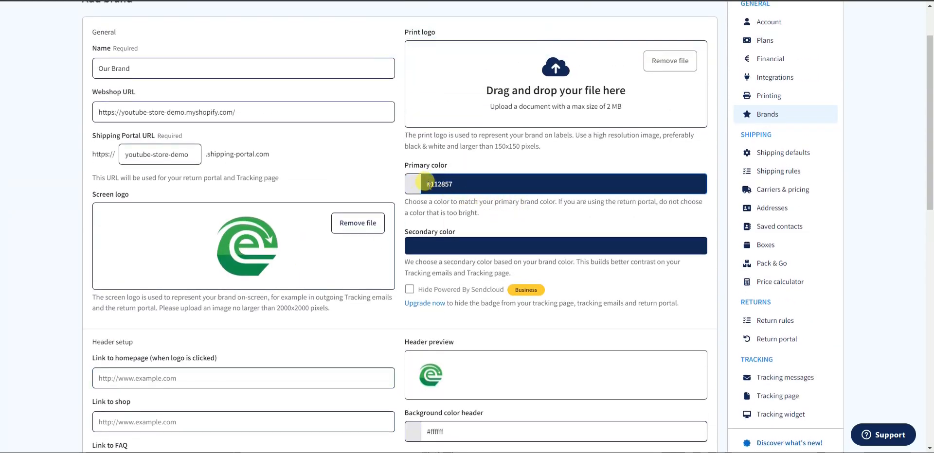
Step: Set the brand's primary color to green, #00AA00
click(448, 184)
click(446, 184)
click(448, 184)
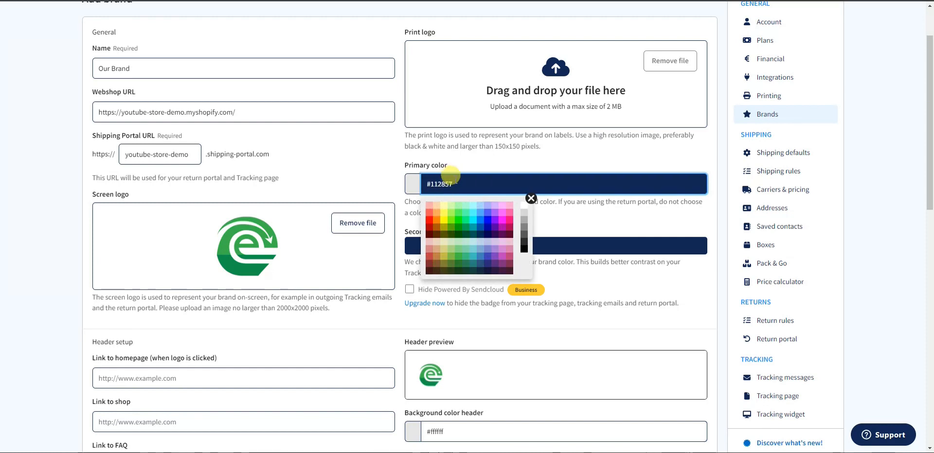
click(439, 183)
click(461, 230)
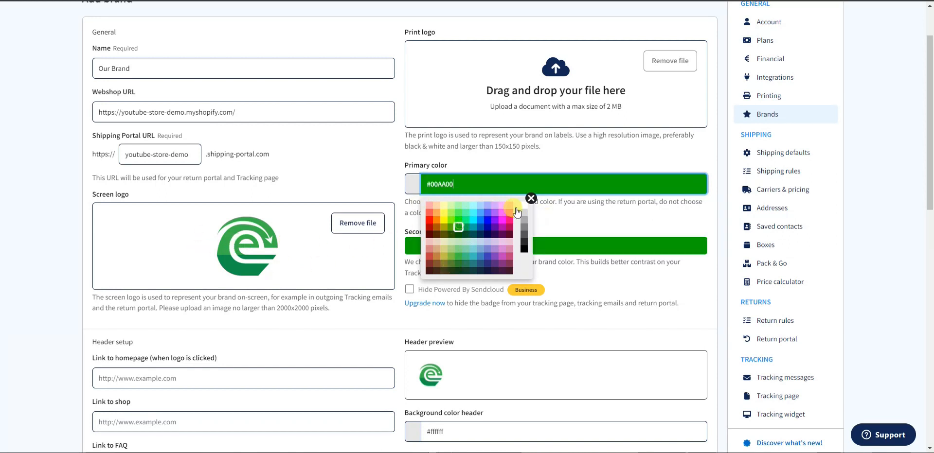
click(585, 211)
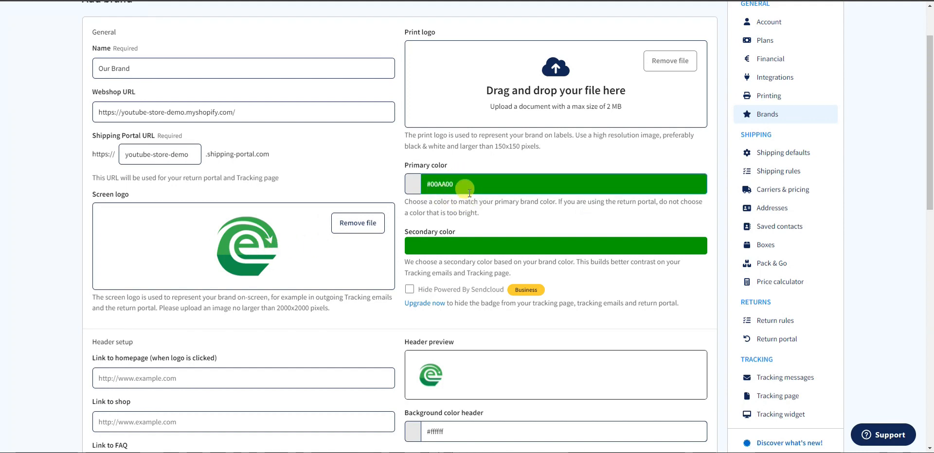
scroll(471, 210, down, 5)
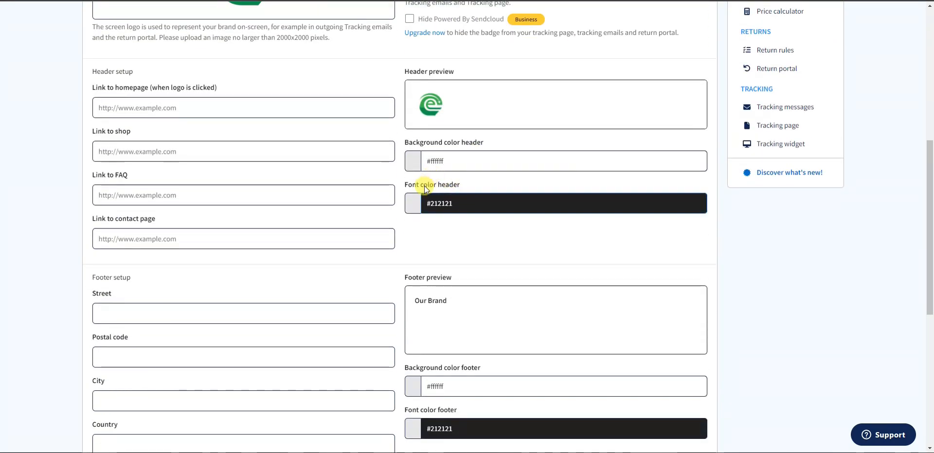
click(388, 204)
click(148, 107)
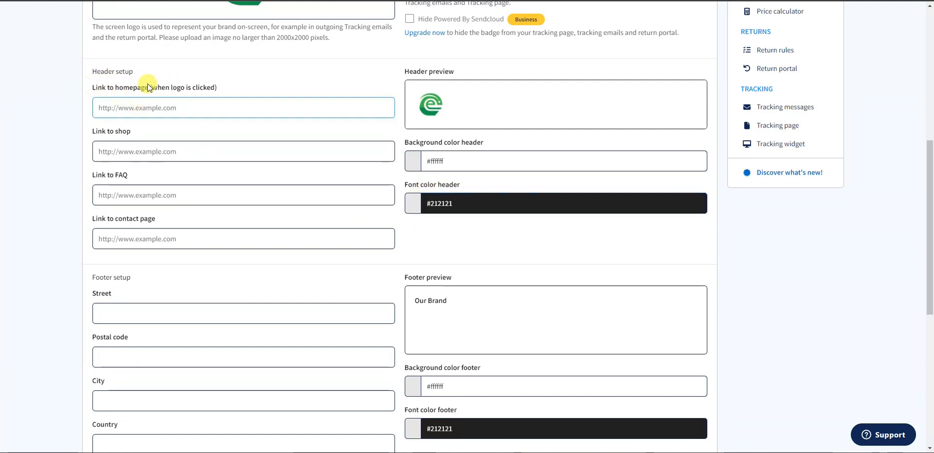
click(297, 80)
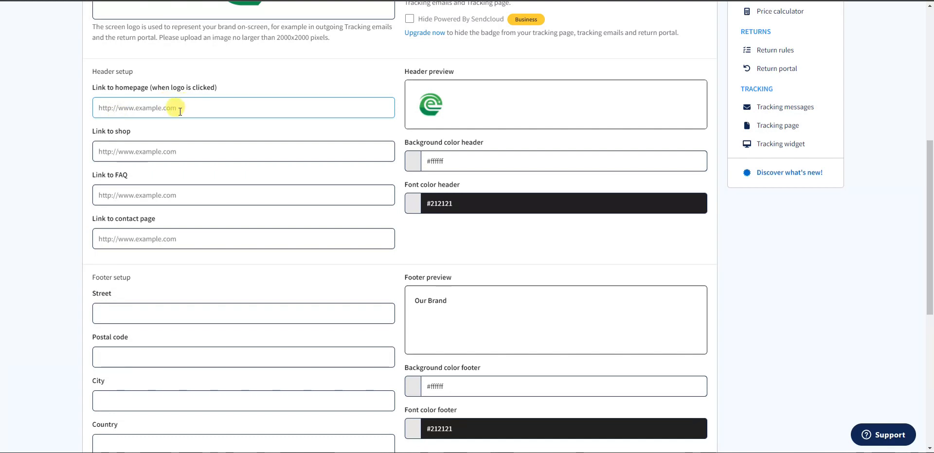
scroll(248, 184, up, 3)
scroll(247, 181, up, 3)
drag(243, 179, 94, 181)
key(ctrl+c)
scroll(167, 185, down, 6)
click(148, 108)
key(ctrl+v)
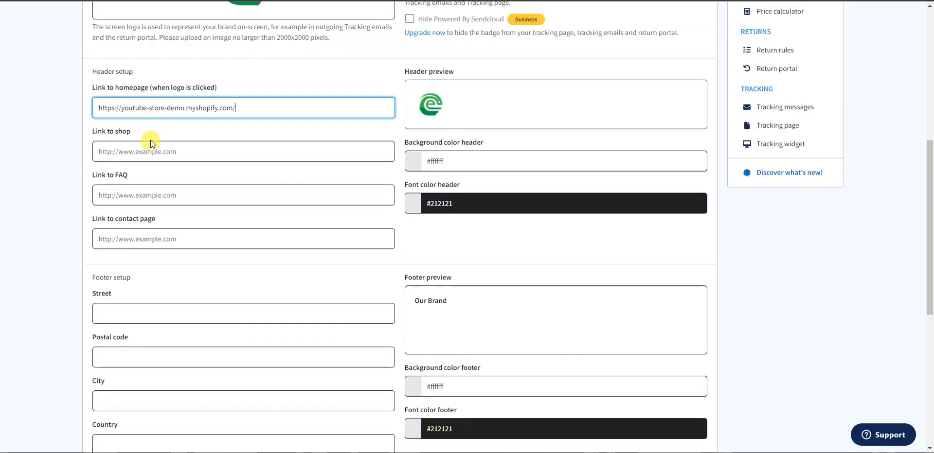
click(149, 150)
key(ctrl+v)
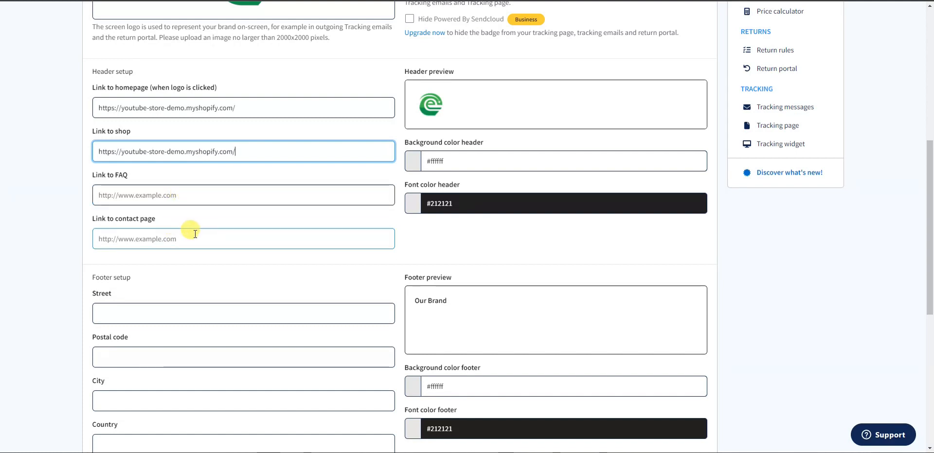
scroll(192, 225, down, 1)
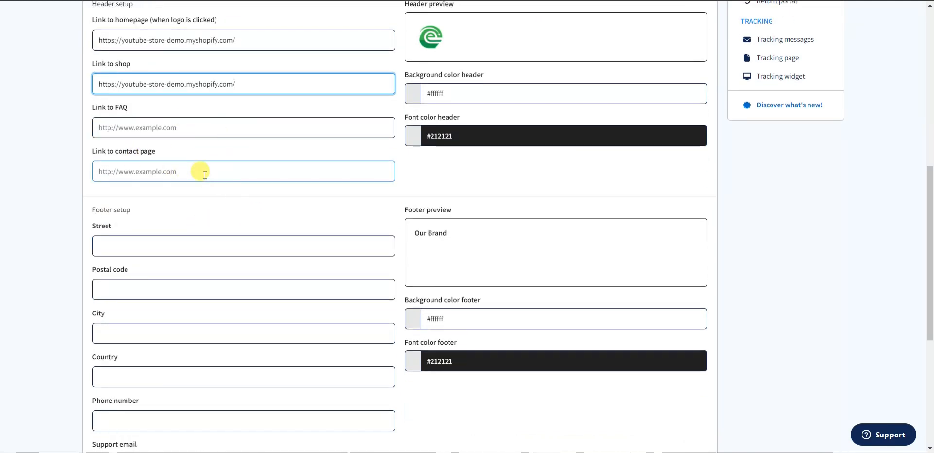
scroll(214, 153, down, 1)
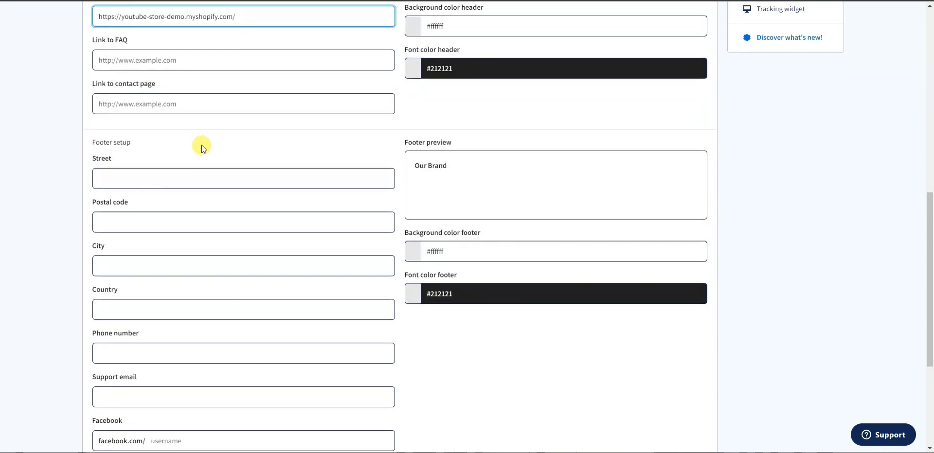
Step: Examine the brand's footer address, contact and social media fields along with the header links
scroll(199, 147, up, 1)
scroll(178, 220, down, 2)
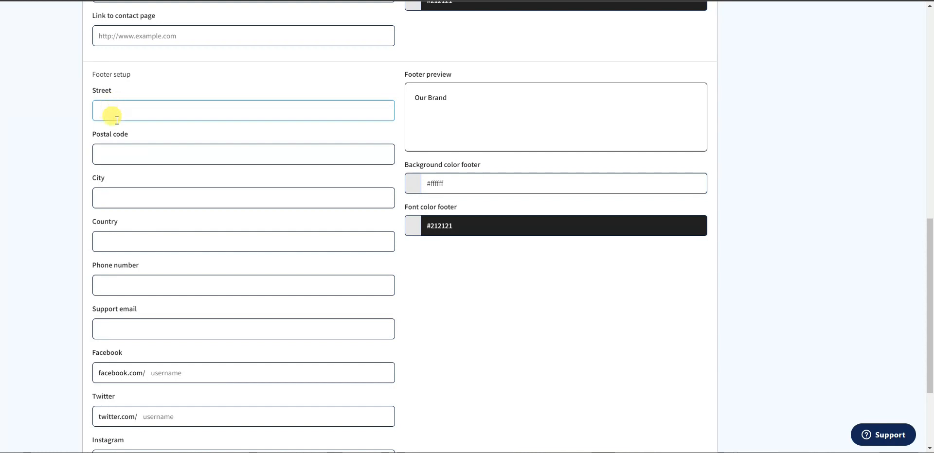
scroll(209, 292, down, 2)
click(112, 238)
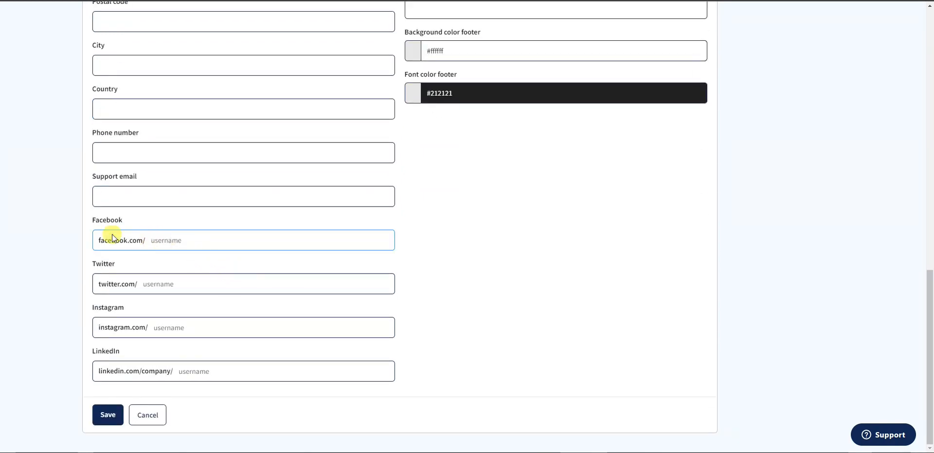
click(141, 286)
click(194, 371)
scroll(502, 373, up, 4)
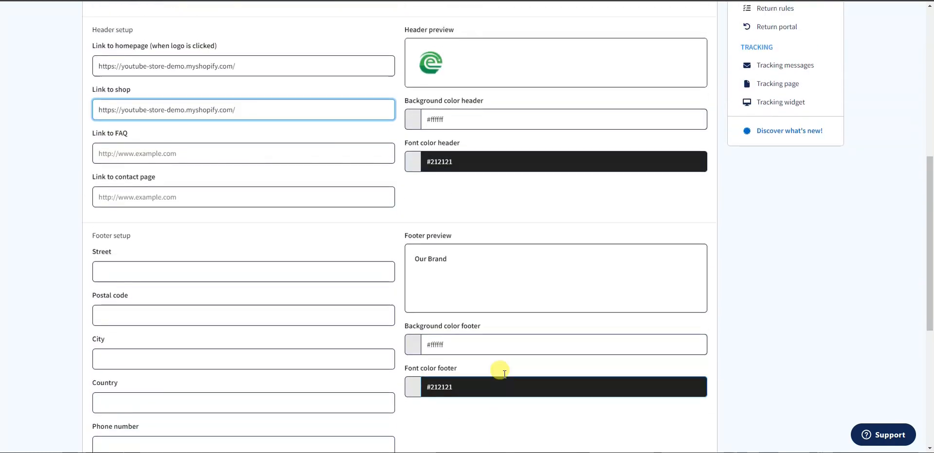
scroll(504, 373, up, 5)
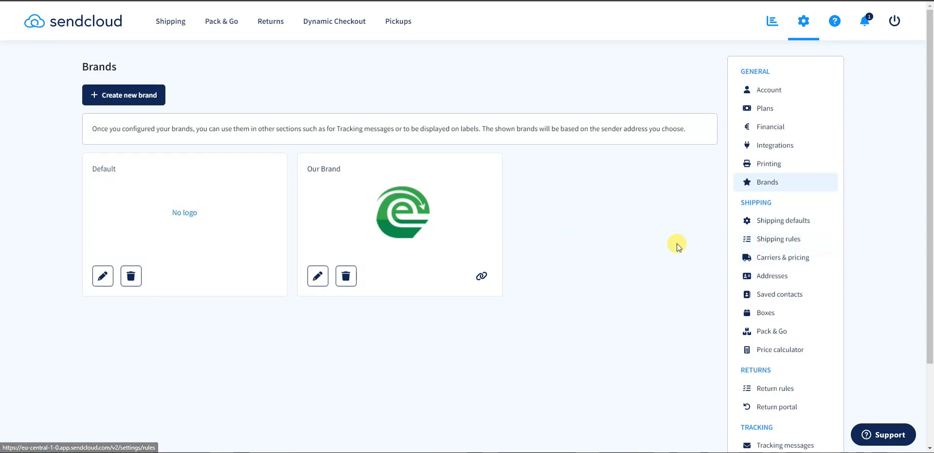
Step: Open the Tracking messages settings from the Brands overview
scroll(683, 256, down, 1)
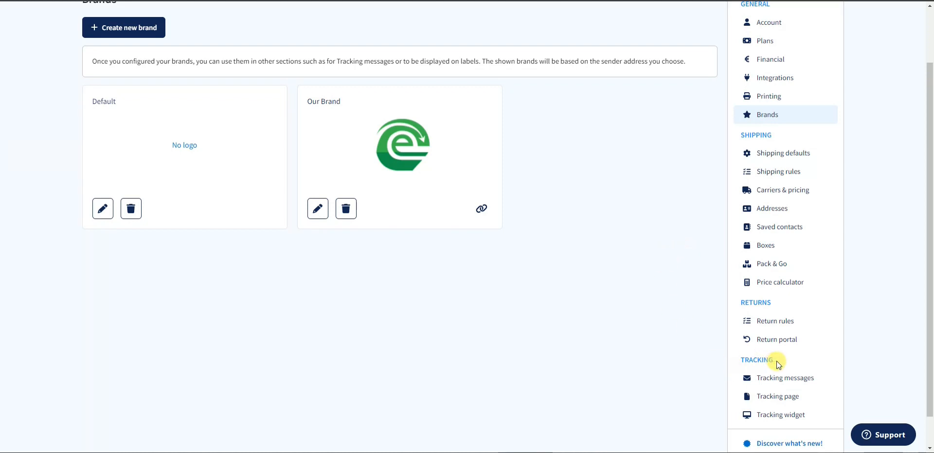
scroll(730, 357, down, 1)
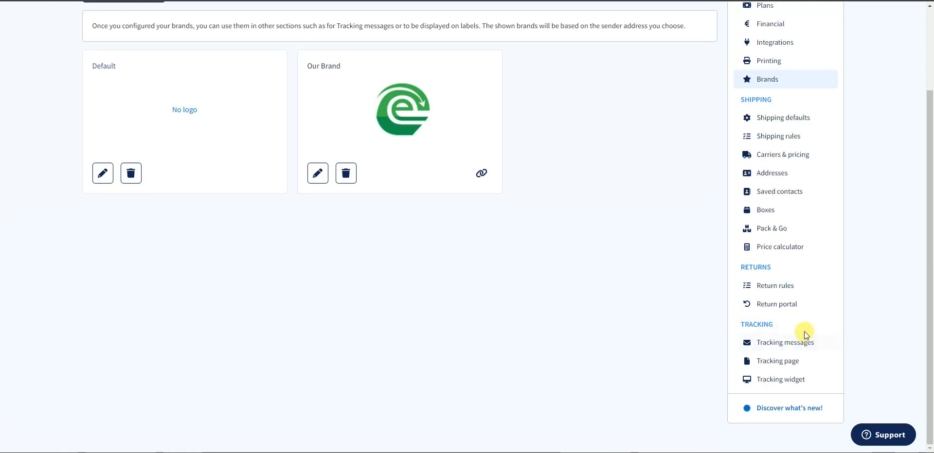
click(809, 348)
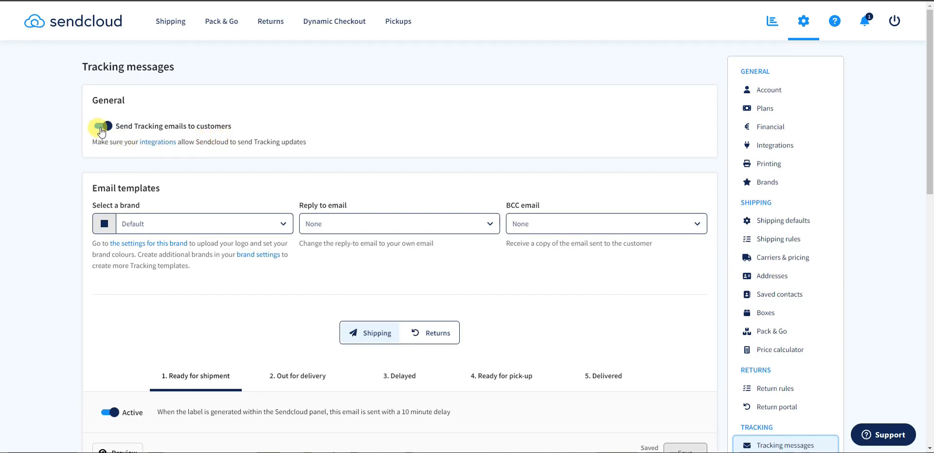
Step: Select Our Brand for the tracking email templates and set the reply-to address to the store's own email
scroll(179, 171, down, 2)
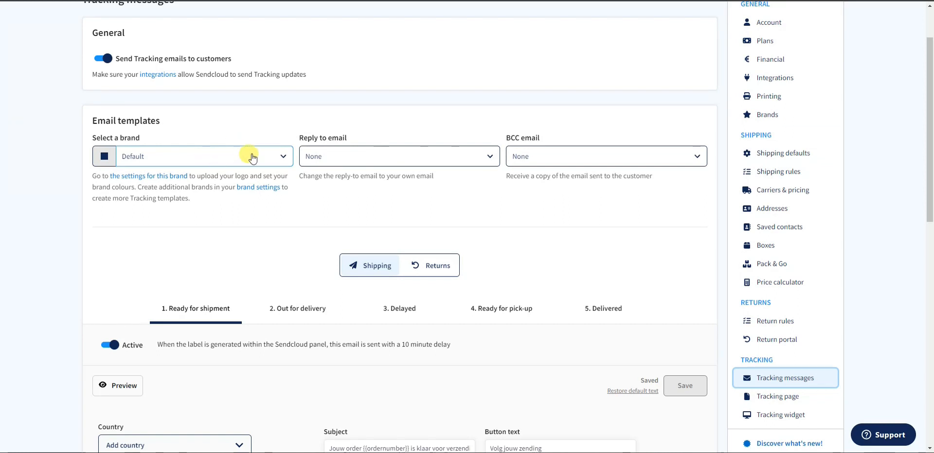
click(271, 157)
click(160, 183)
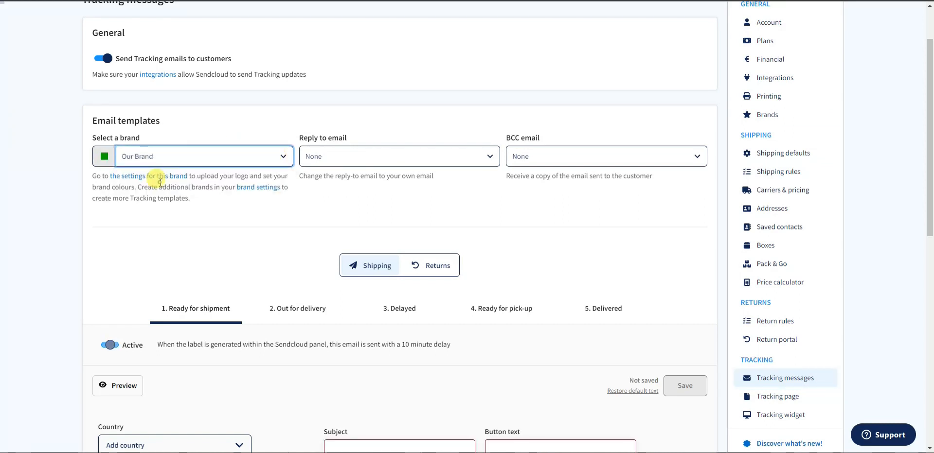
click(450, 159)
click(403, 185)
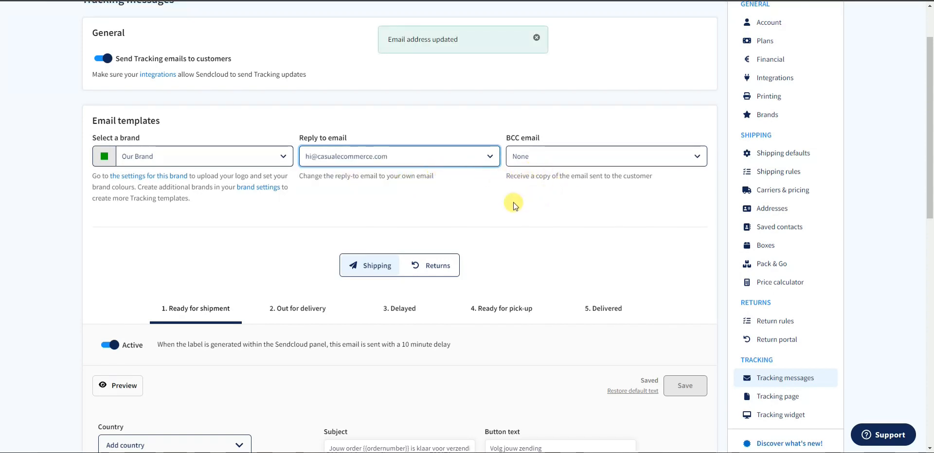
Step: Examine Our Brand's Ready for shipment email template for the Netherlands, including its subject, button text and body
scroll(515, 212, down, 3)
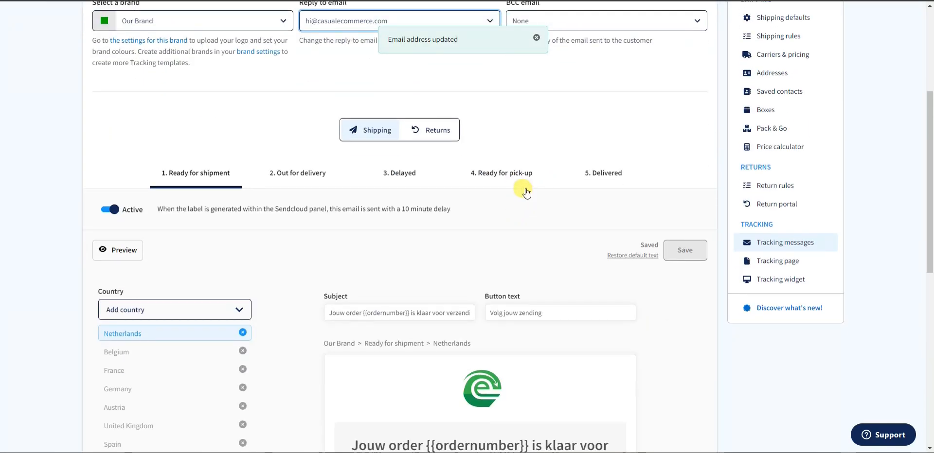
scroll(525, 199, down, 1)
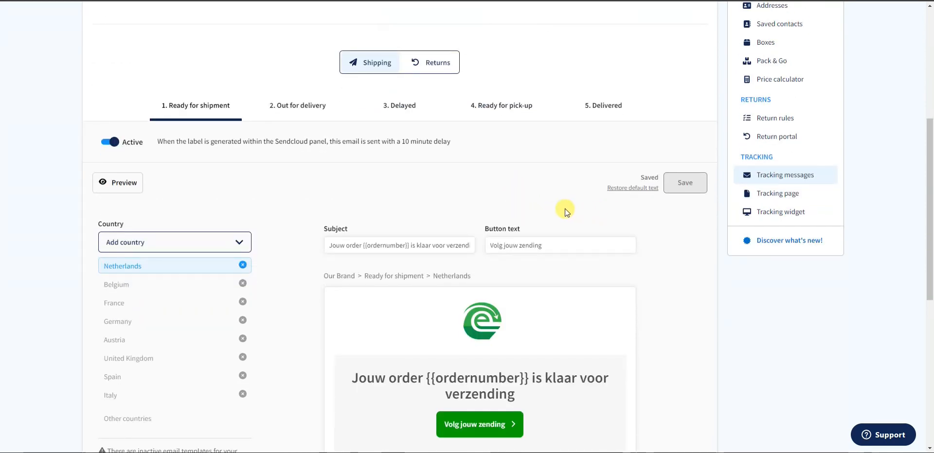
scroll(531, 198, down, 3)
scroll(610, 204, up, 3)
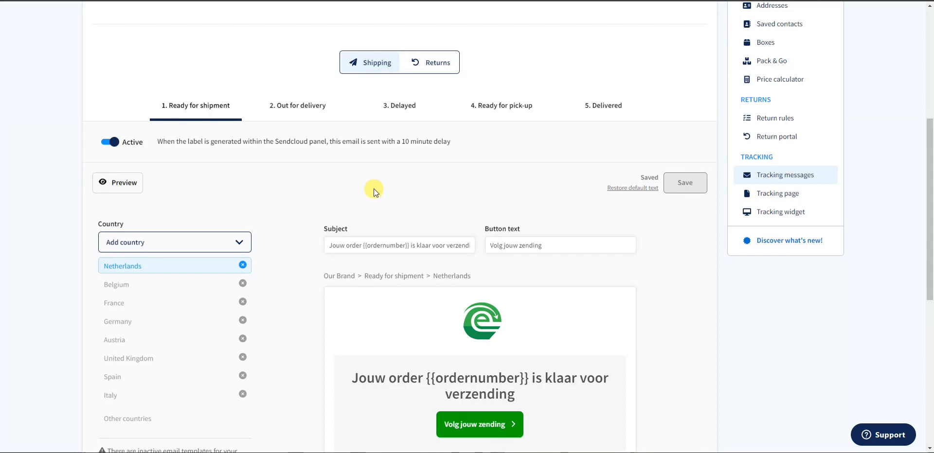
scroll(372, 205, down, 1)
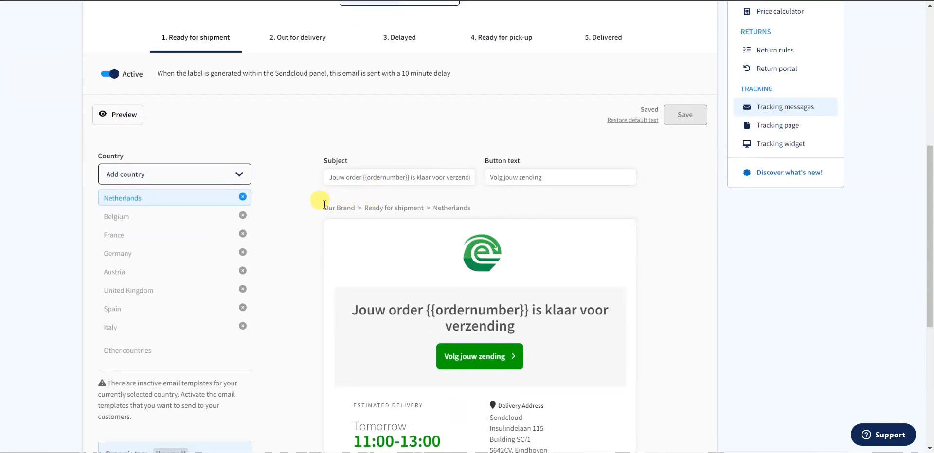
scroll(316, 203, down, 3)
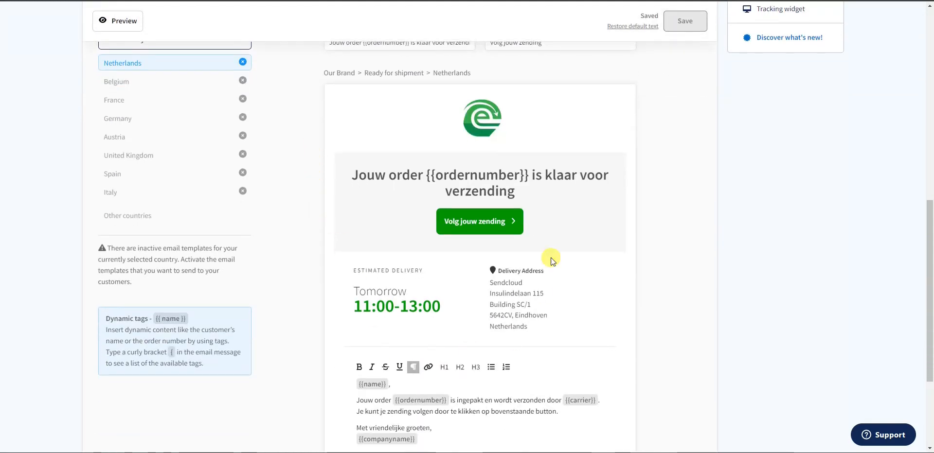
scroll(447, 279, up, 1)
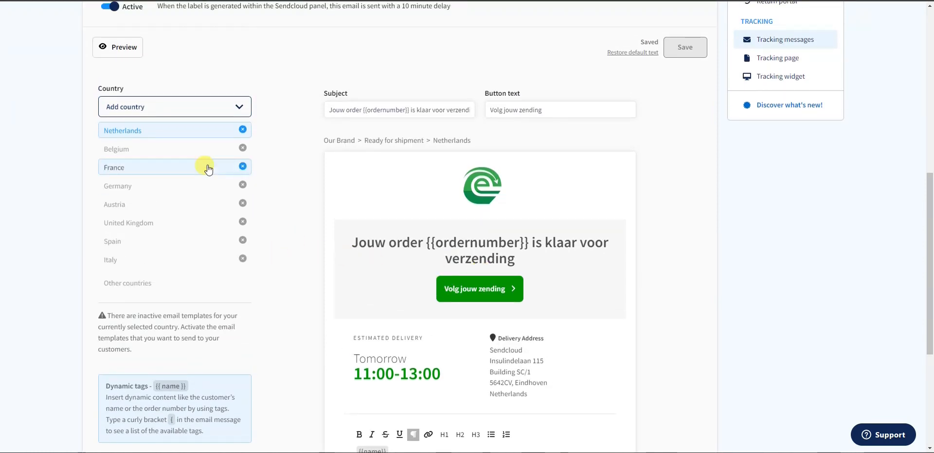
Step: Switch the Ready for shipment email template to United Kingdom and examine its content and sending rule
click(153, 220)
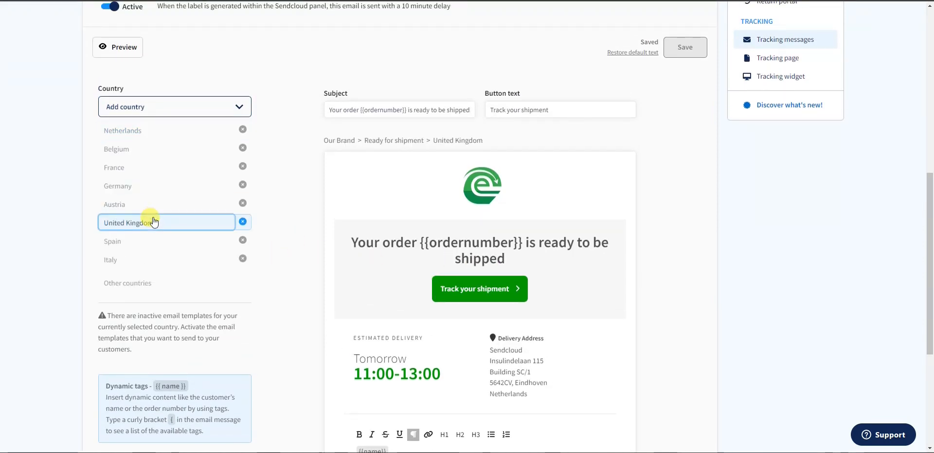
scroll(574, 256, down, 1)
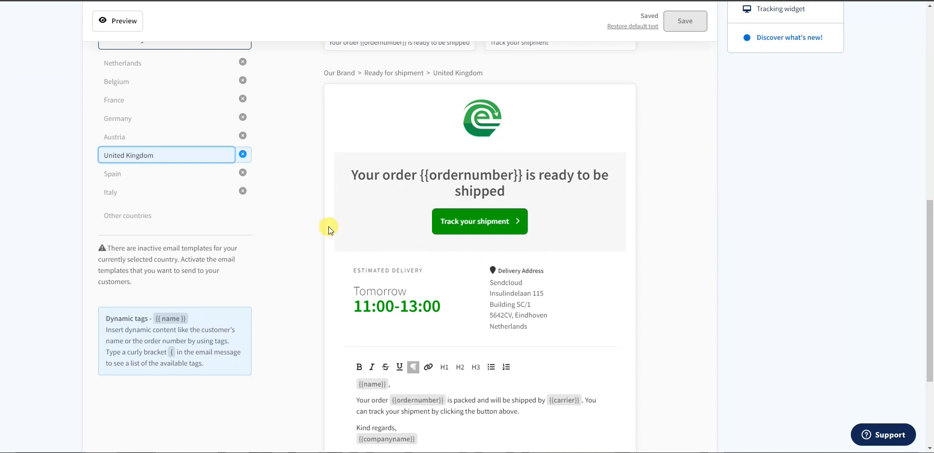
scroll(557, 235, down, 2)
scroll(516, 205, up, 1)
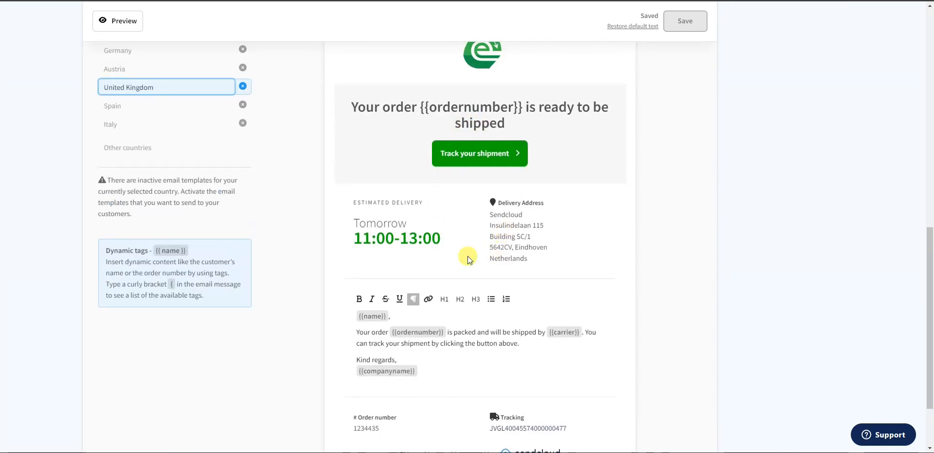
scroll(468, 259, up, 2)
scroll(487, 246, up, 4)
scroll(246, 144, down, 2)
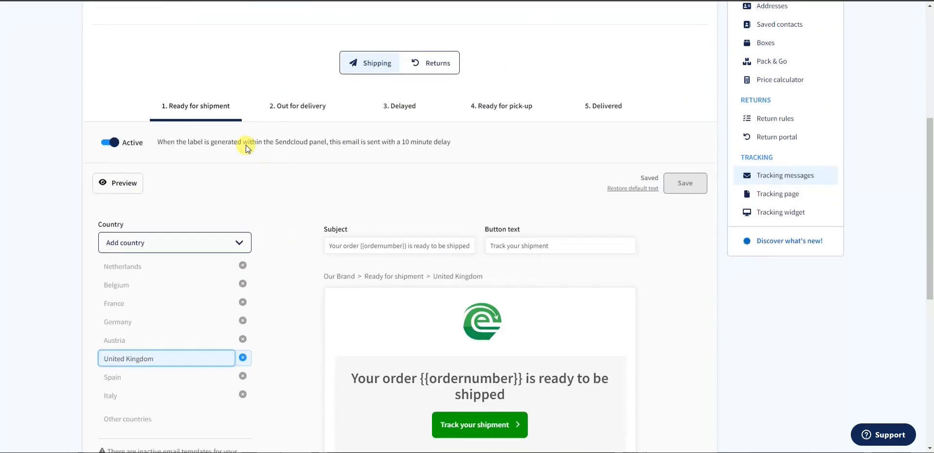
scroll(444, 223, down, 4)
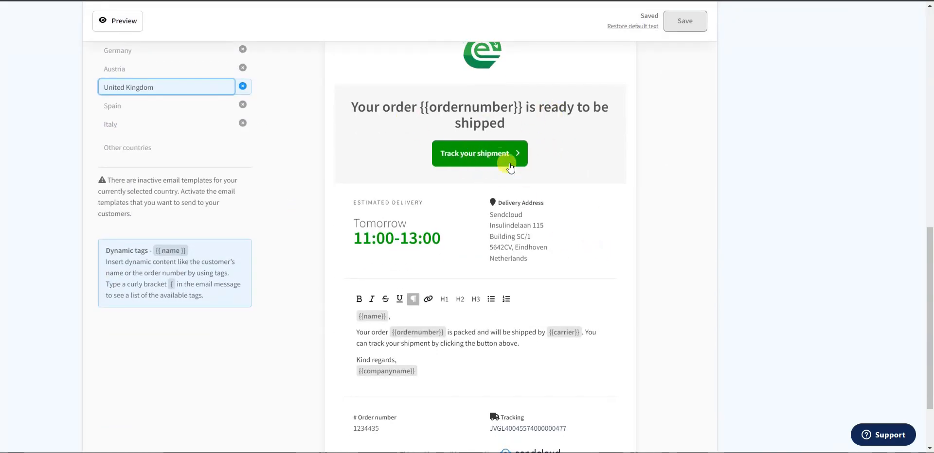
scroll(379, 243, down, 1)
scroll(490, 273, up, 4)
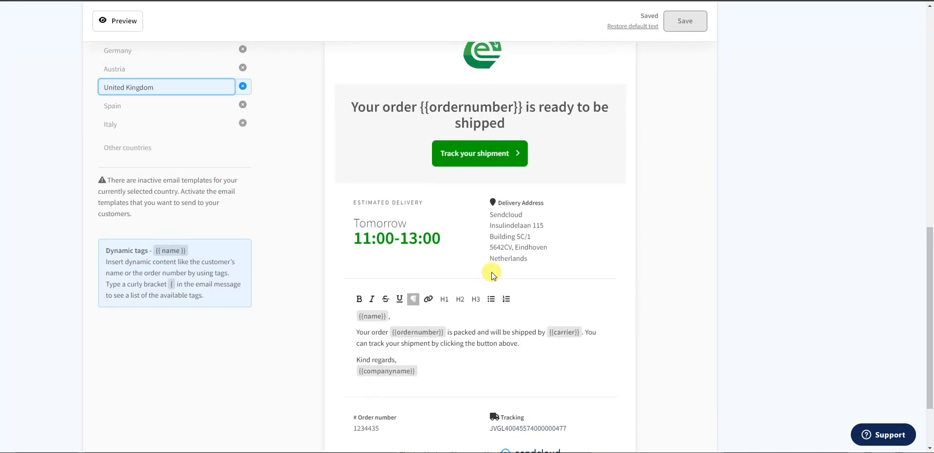
scroll(491, 276, up, 1)
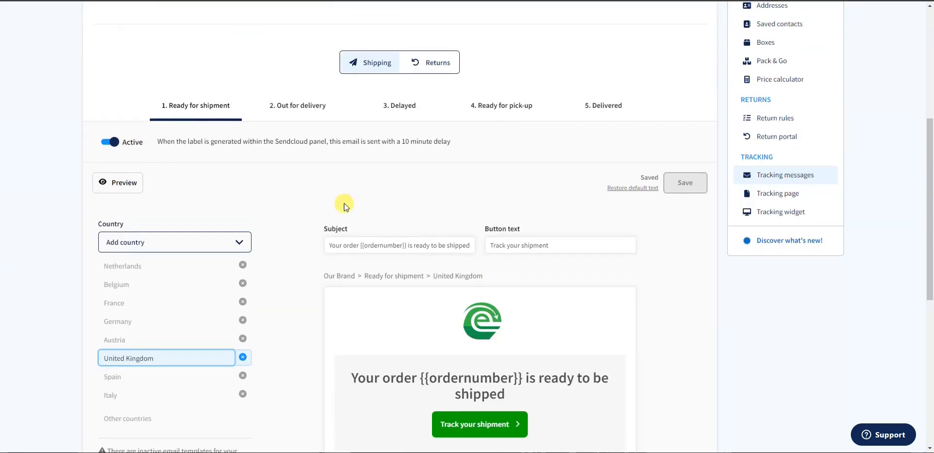
Step: Examine the United Kingdom email templates for Out for delivery and Delayed shipments
click(299, 113)
scroll(405, 259, down, 3)
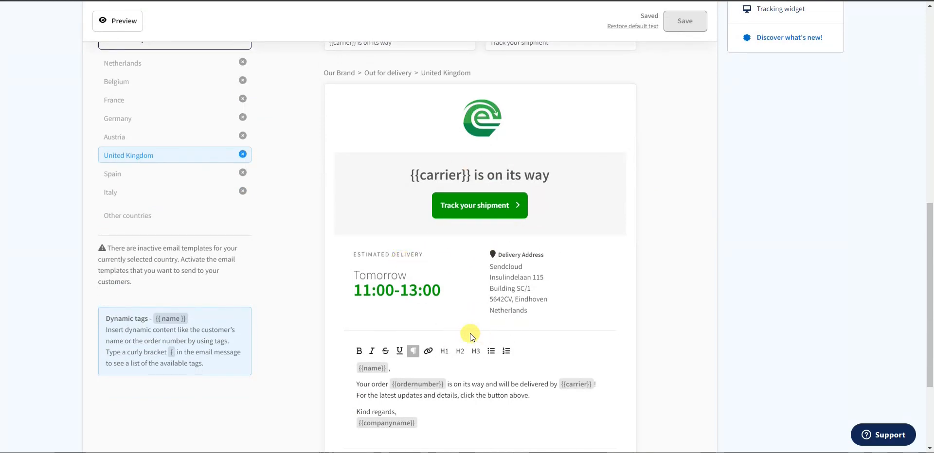
scroll(480, 344, up, 3)
click(408, 112)
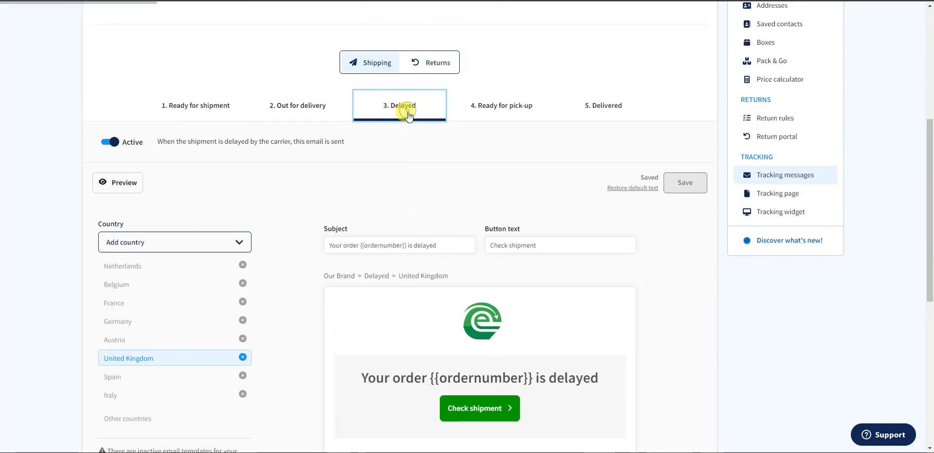
scroll(444, 273, down, 4)
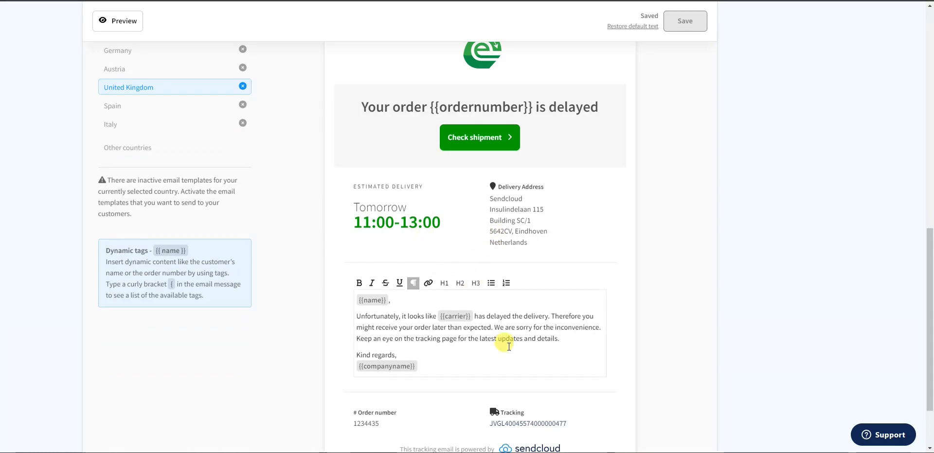
scroll(509, 346, up, 3)
Step: Examine the United Kingdom email templates for Ready for pick-up and Delivered shipments
click(496, 103)
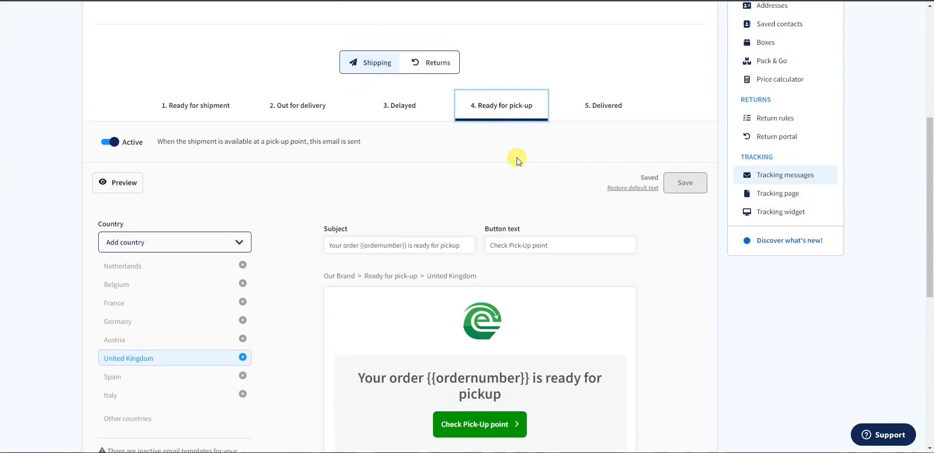
scroll(520, 185, down, 3)
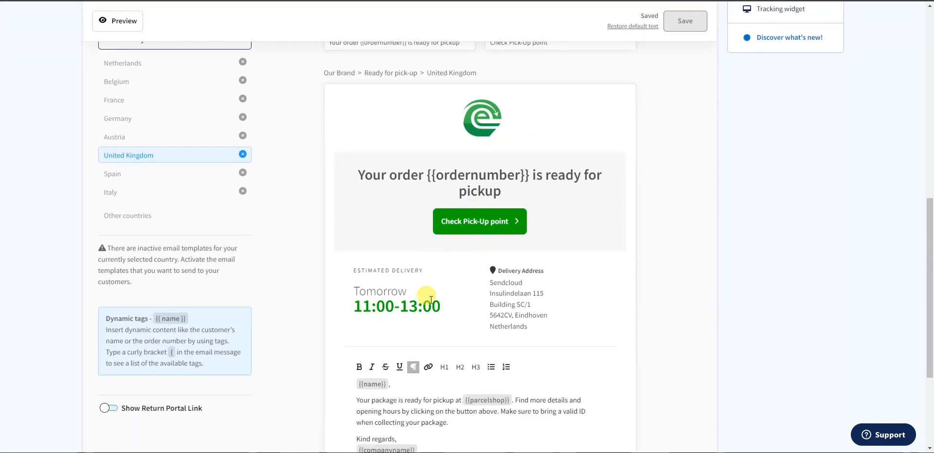
scroll(490, 300, up, 4)
click(598, 109)
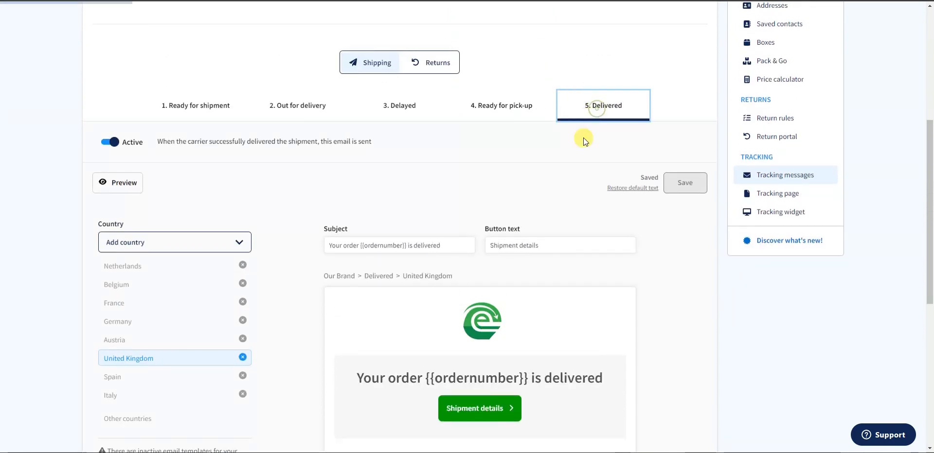
scroll(586, 139, down, 3)
scroll(512, 278, down, 1)
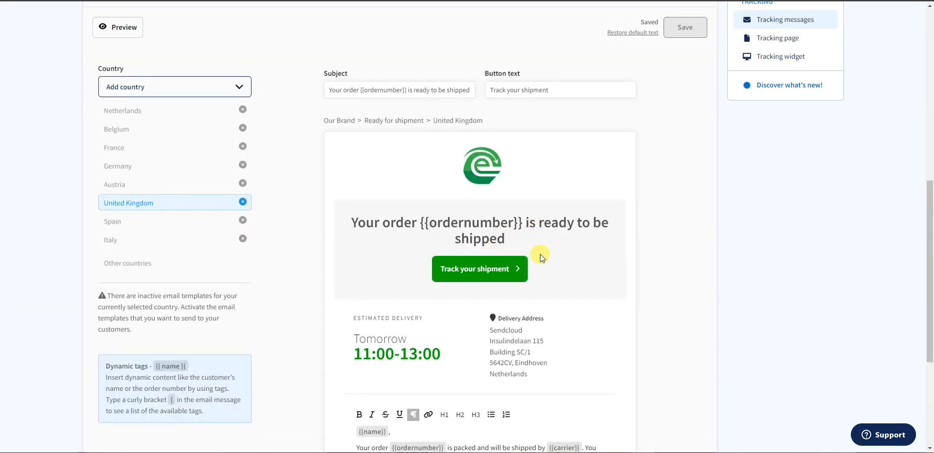
Step: Try adding text after "Kind regards," in the United Kingdom Ready for shipment email and delete it again
scroll(553, 249, down, 2)
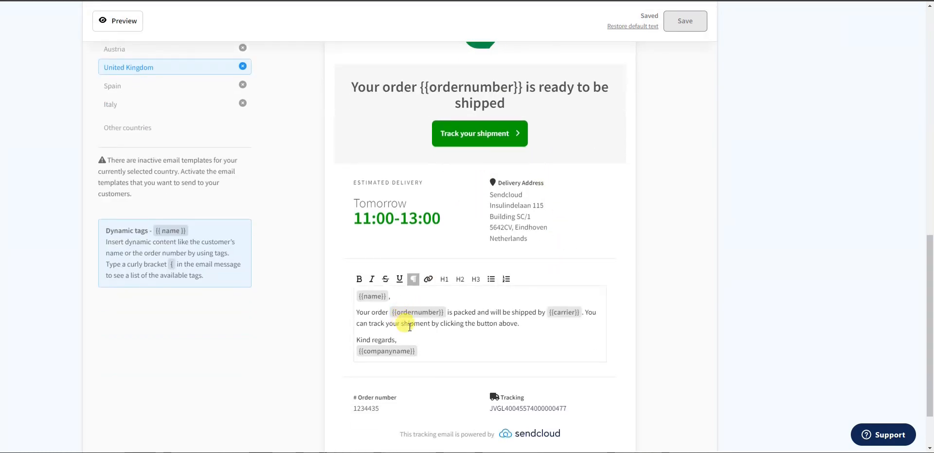
scroll(559, 316, down, 1)
click(440, 271)
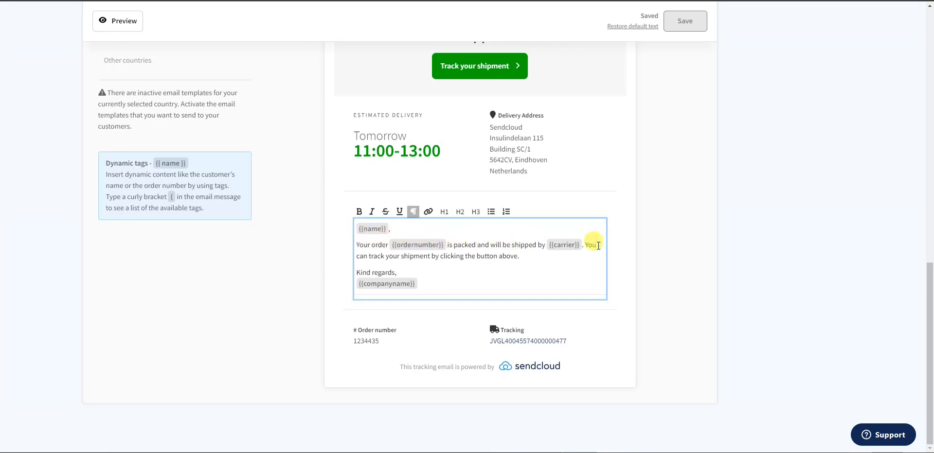
click(433, 273)
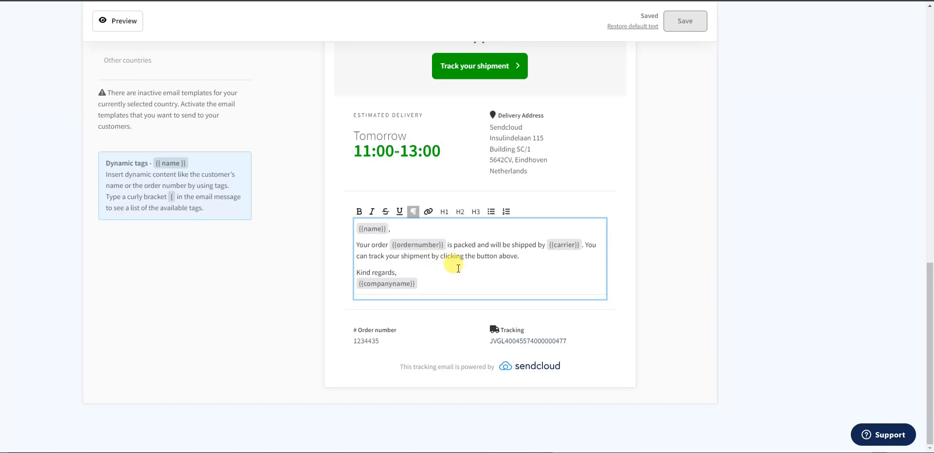
key(BackSpace)
key(BackSpace)
key(BackSpace)
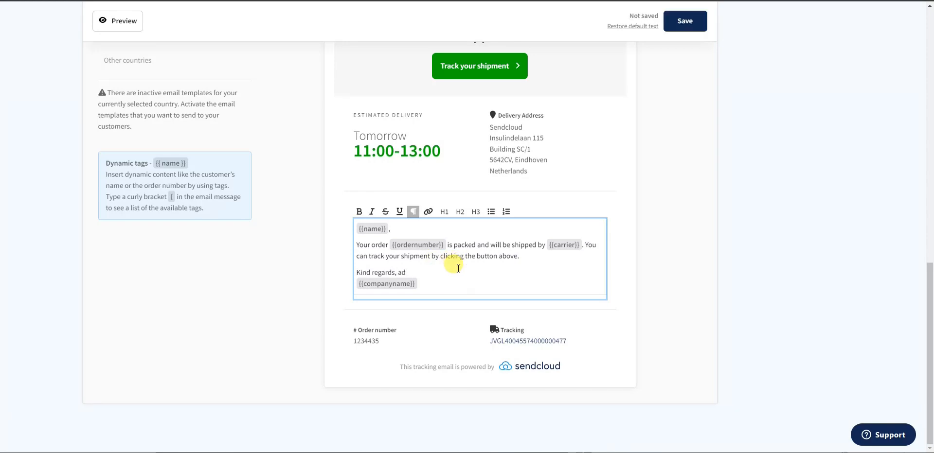
scroll(556, 267, up, 4)
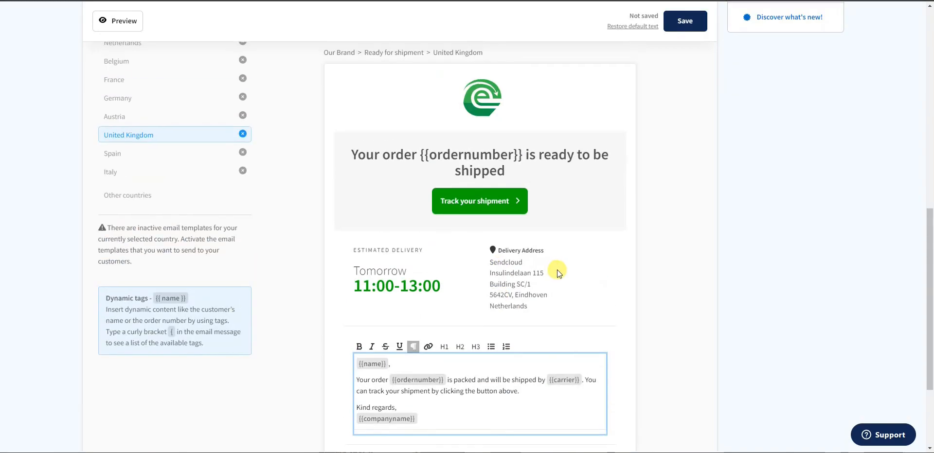
Step: Switch the Ready for shipment email template to Germany and examine its German subject, button and message text
scroll(347, 206, up, 1)
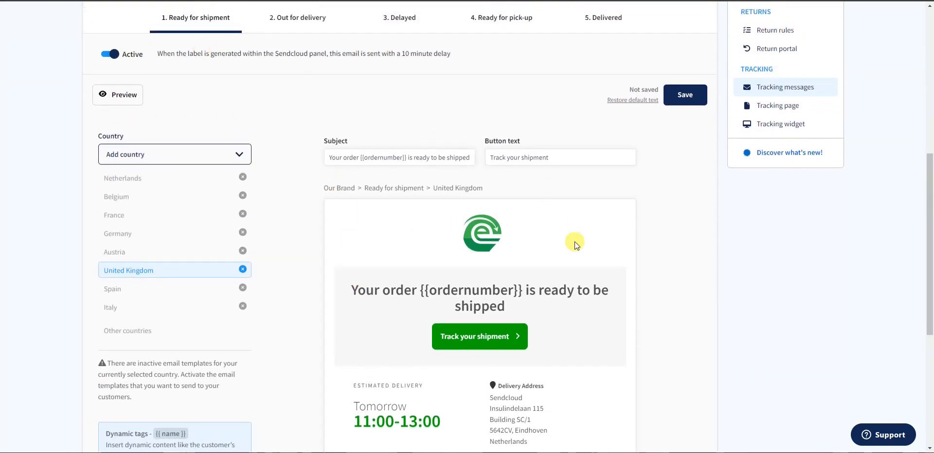
scroll(553, 256, up, 3)
scroll(525, 273, down, 4)
scroll(525, 270, up, 1)
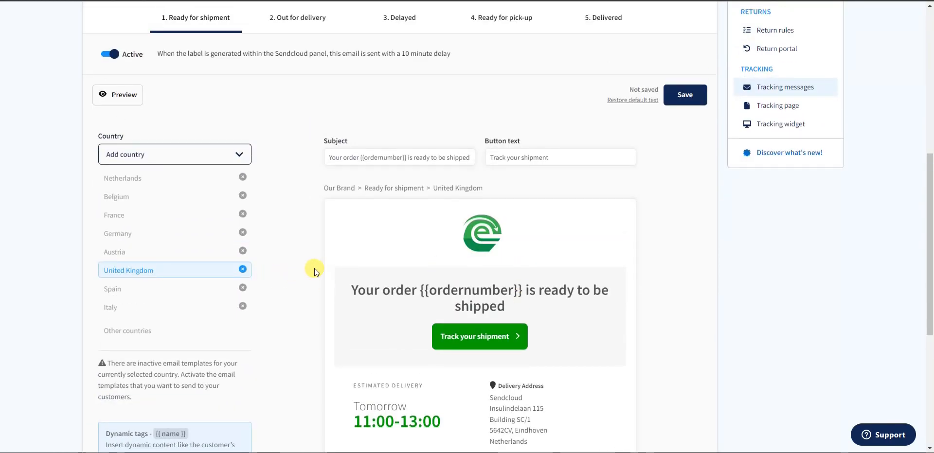
click(165, 244)
scroll(407, 238, down, 2)
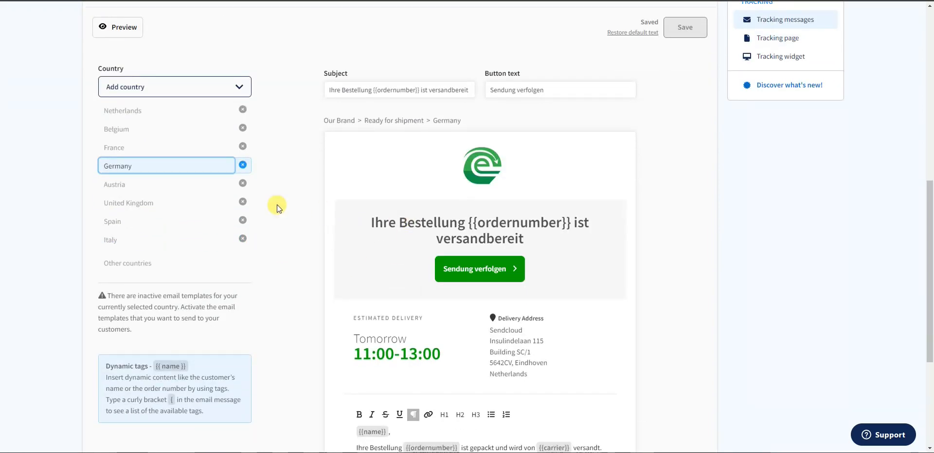
scroll(546, 261, down, 2)
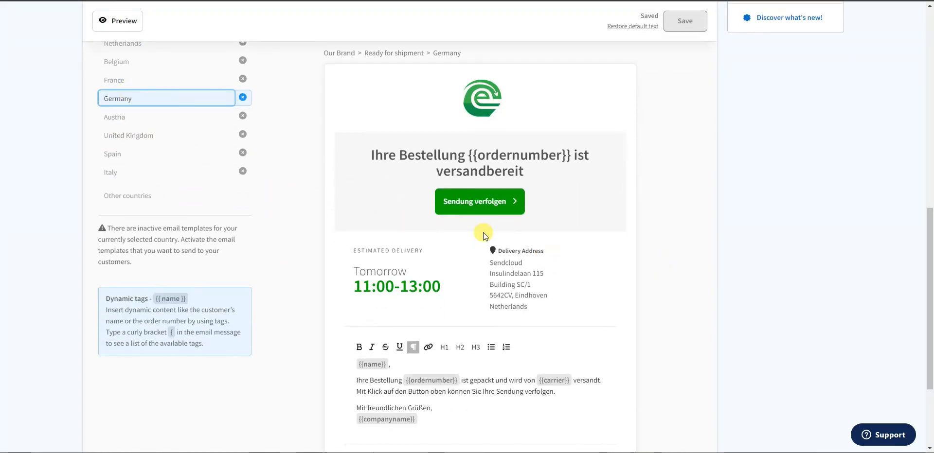
scroll(466, 163, up, 2)
Step: View the Ready for shipment email template for Spain and return to the United Kingdom version
click(171, 222)
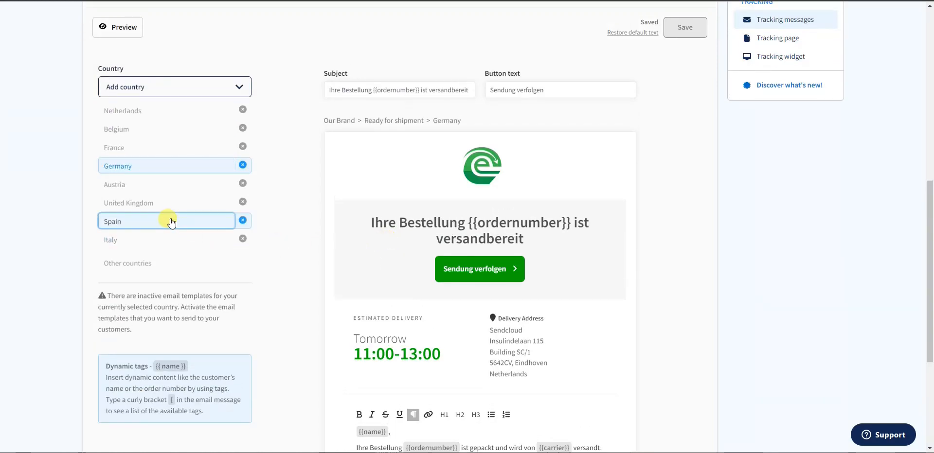
scroll(379, 225, down, 2)
scroll(340, 218, up, 2)
click(181, 203)
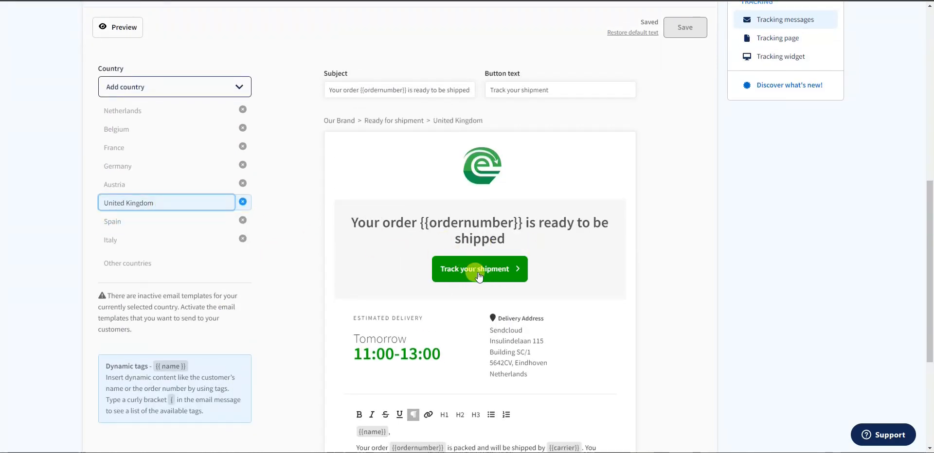
Step: Go through the Out for delivery and Delayed emails and deactivate the Ready for pick-up email
scroll(478, 275, up, 4)
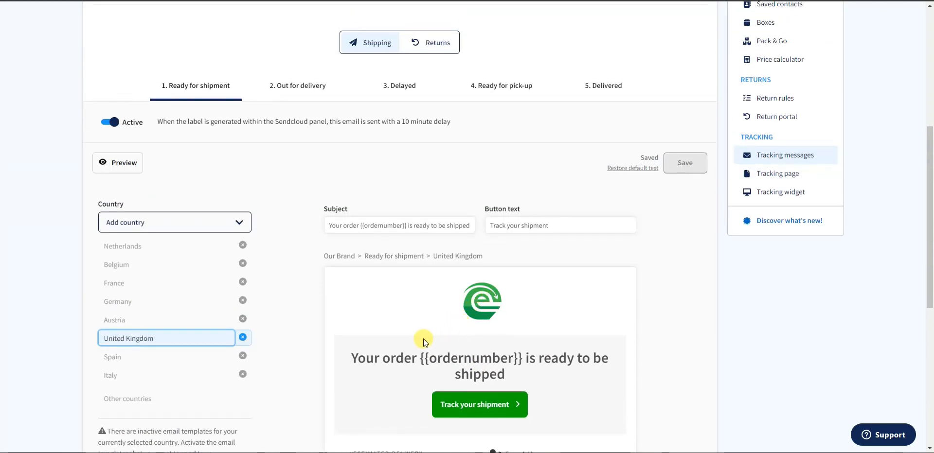
scroll(340, 306, up, 2)
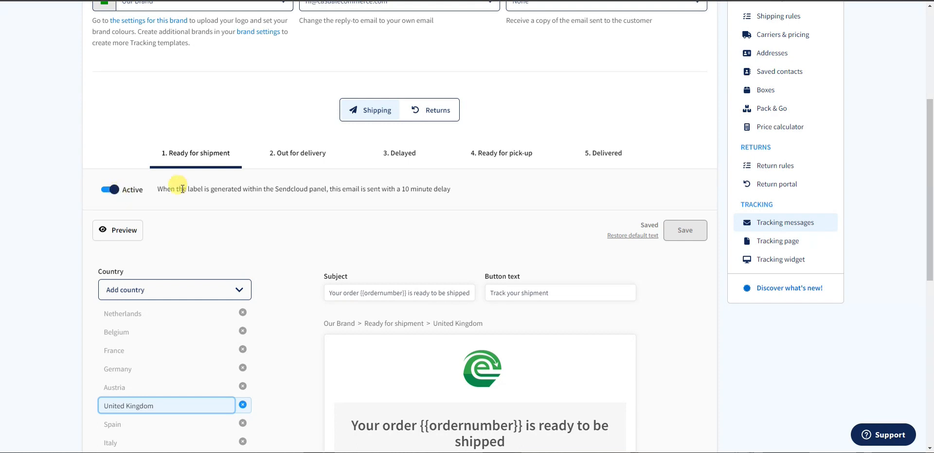
click(305, 155)
click(366, 165)
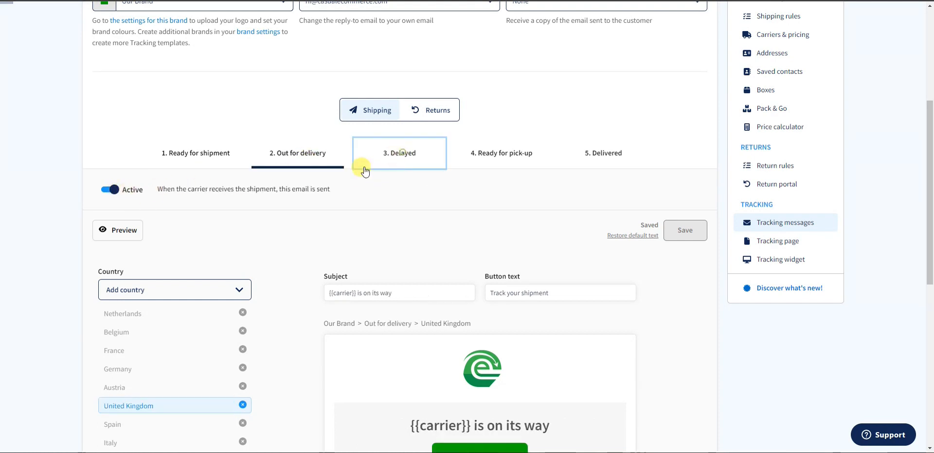
click(509, 155)
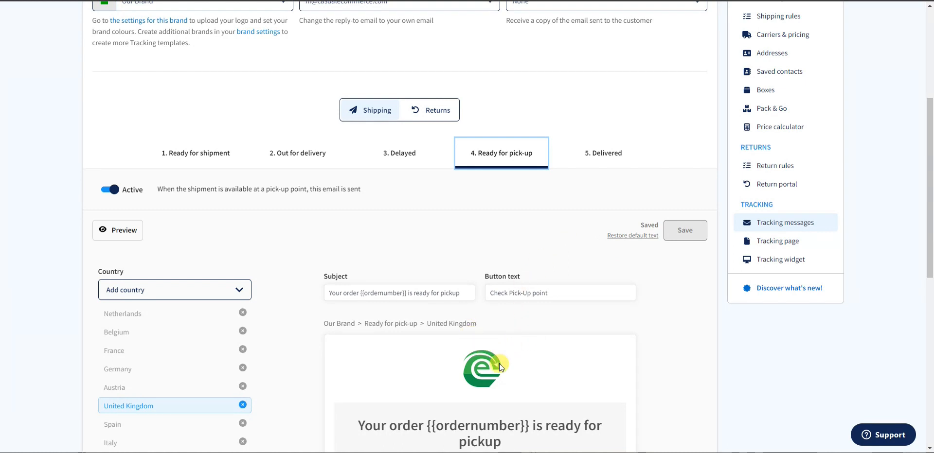
click(111, 192)
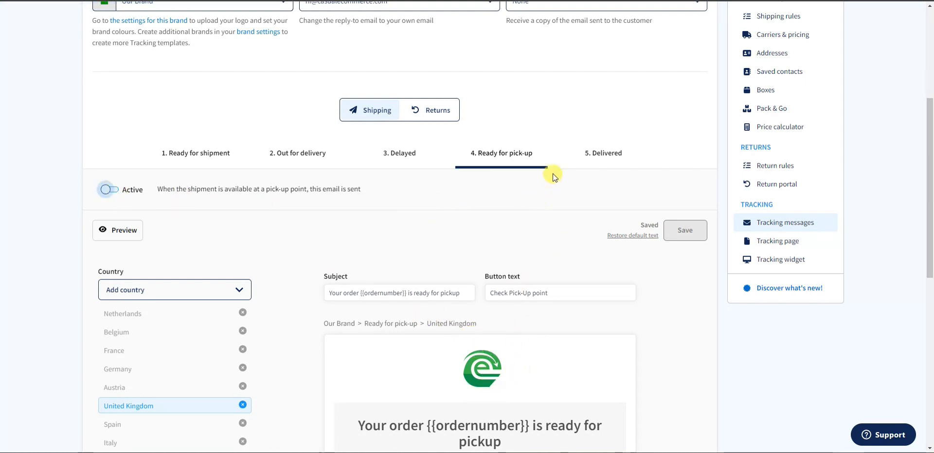
Step: Enable the return portal link in the United Kingdom Delivered email and check the email's footer
click(598, 160)
scroll(366, 205, down, 8)
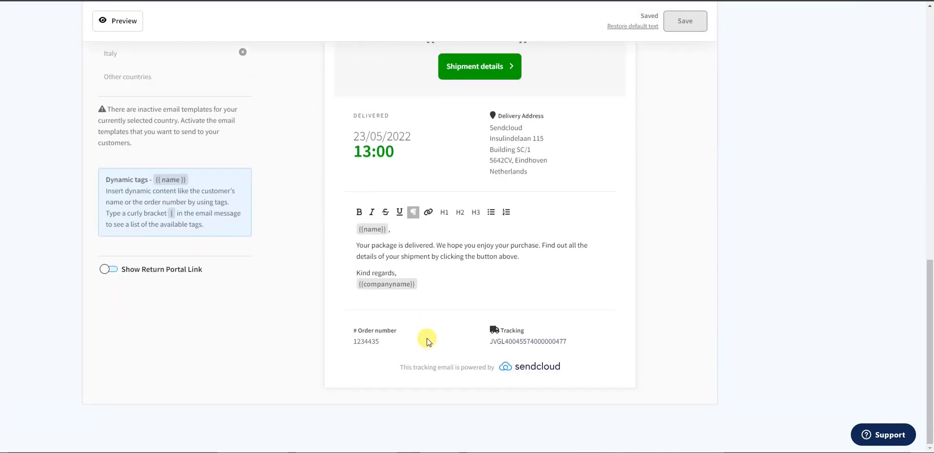
scroll(427, 337, up, 3)
scroll(431, 331, down, 1)
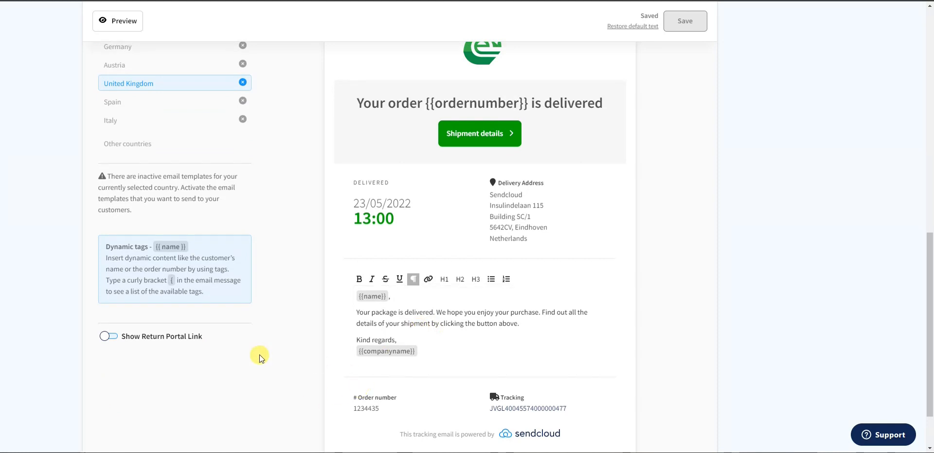
click(111, 336)
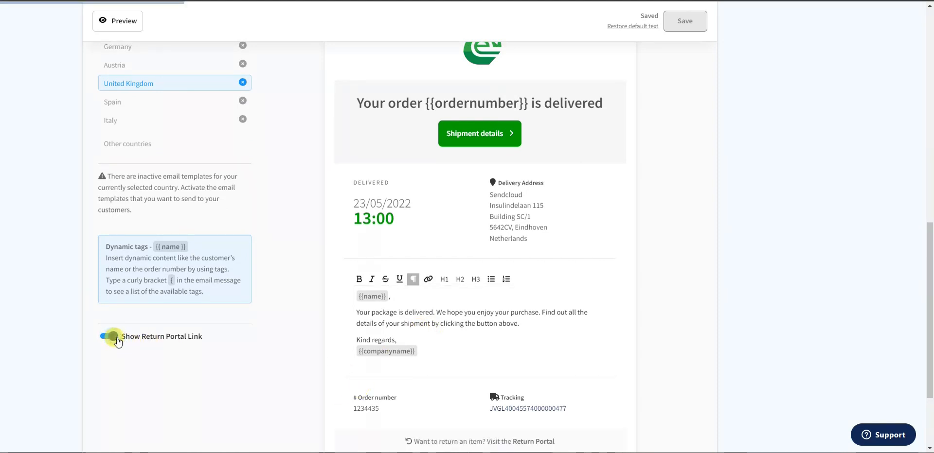
scroll(415, 348, down, 1)
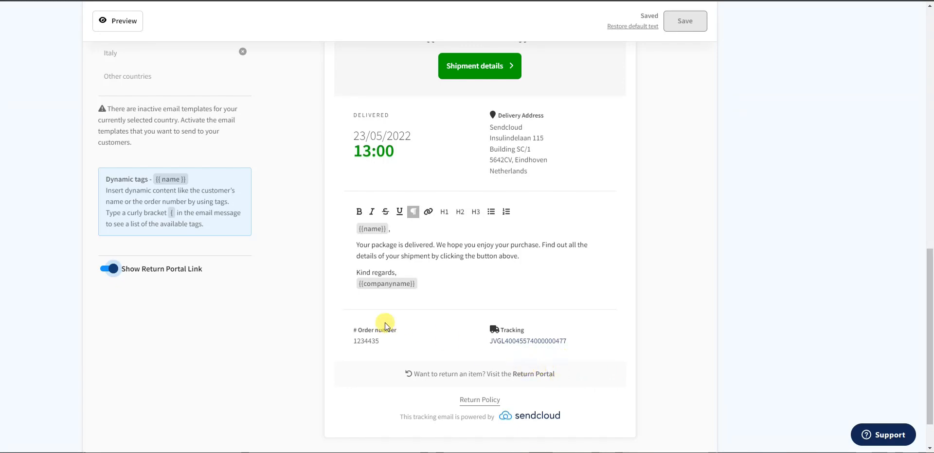
Step: Review the United Kingdom Delivered email for Our Brand, including its brand selection, sending rule, subject and message text
scroll(331, 318, up, 10)
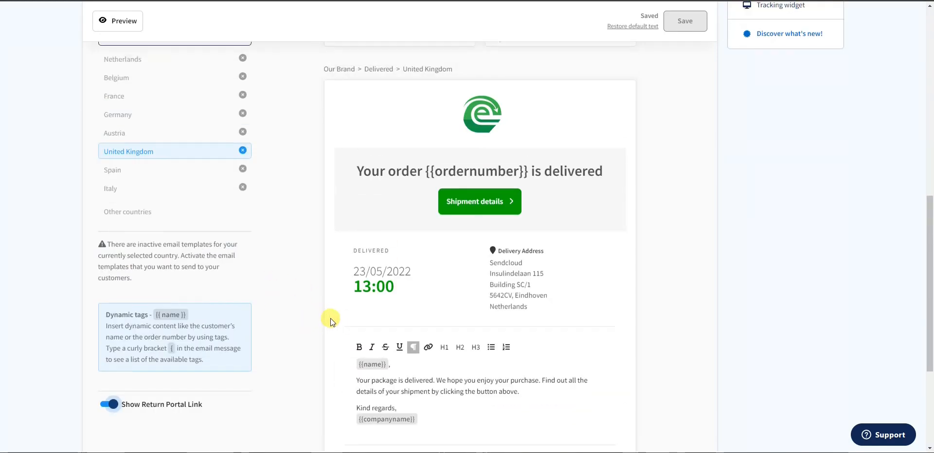
scroll(370, 326, up, 1)
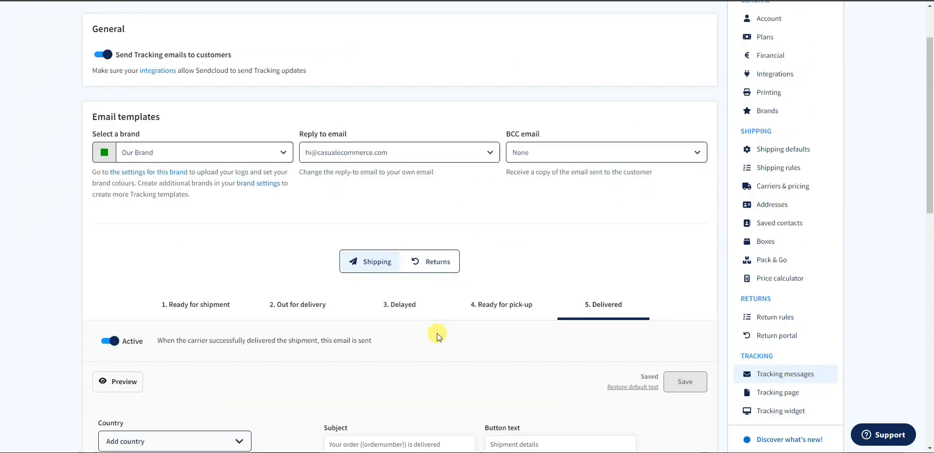
scroll(436, 334, down, 4)
scroll(503, 325, up, 4)
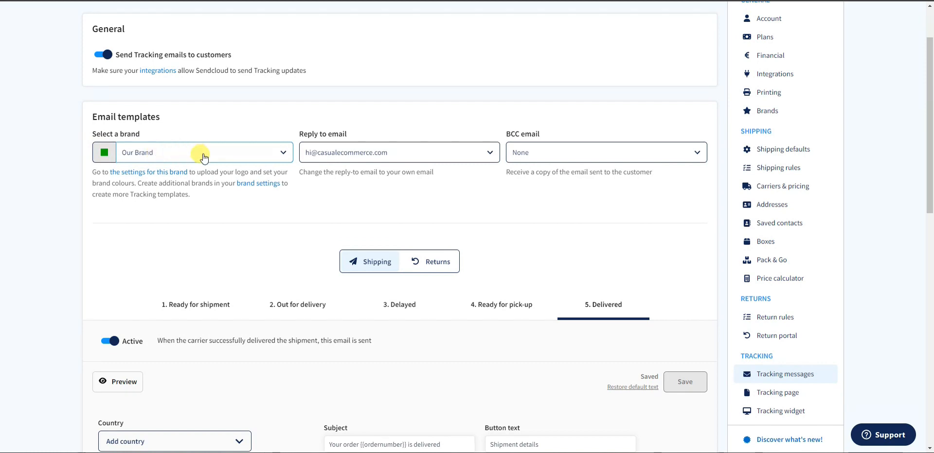
scroll(212, 161, down, 5)
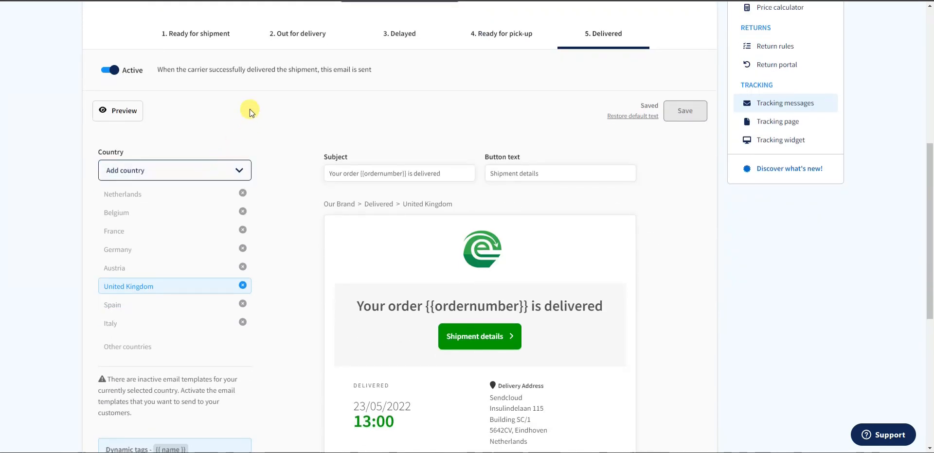
scroll(263, 137, down, 1)
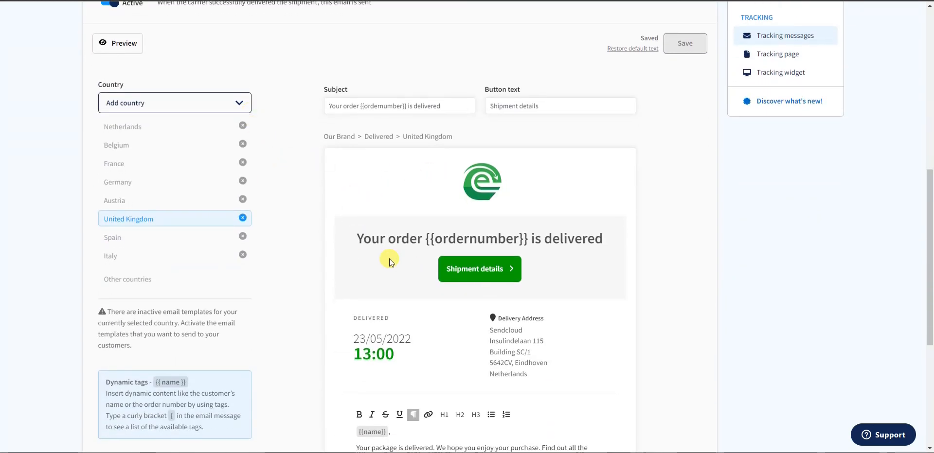
scroll(389, 261, down, 1)
click(433, 392)
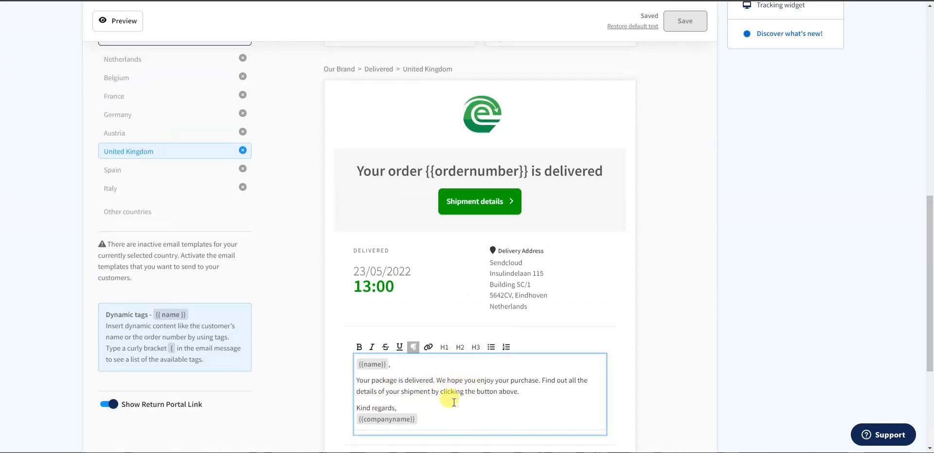
scroll(453, 402, up, 2)
scroll(475, 394, down, 2)
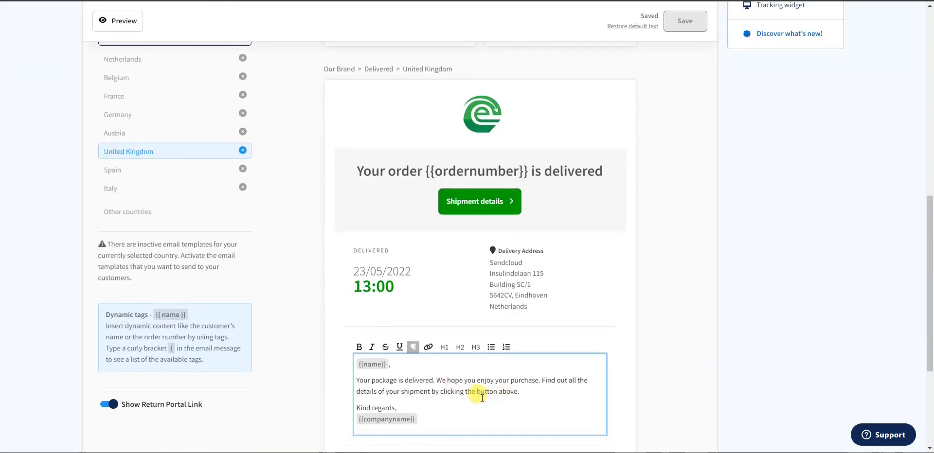
scroll(538, 342, up, 5)
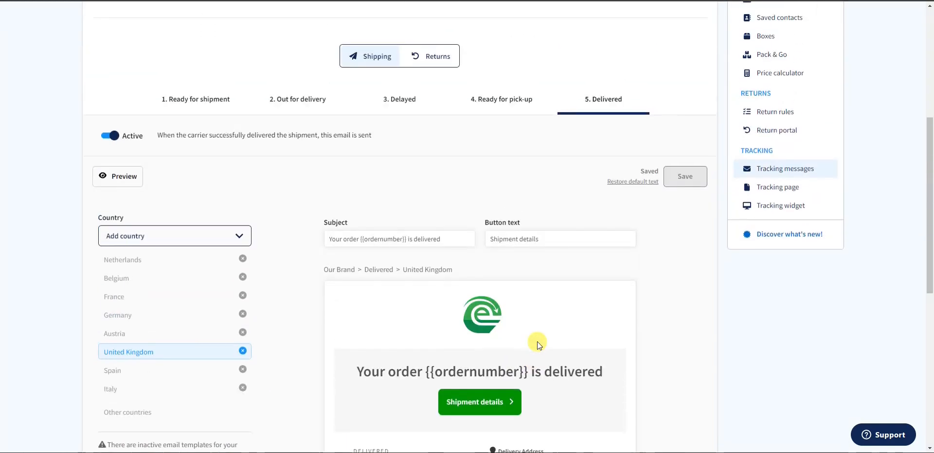
scroll(540, 323, down, 1)
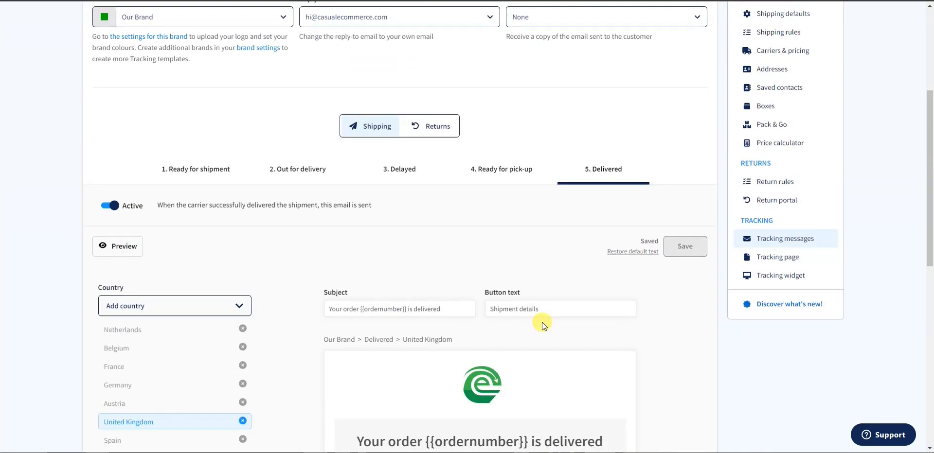
Step: Open the Tracking page settings and select Our Brand as the brand
scroll(543, 322, up, 3)
drag(930, 104, 928, 138)
scroll(875, 264, down, 5)
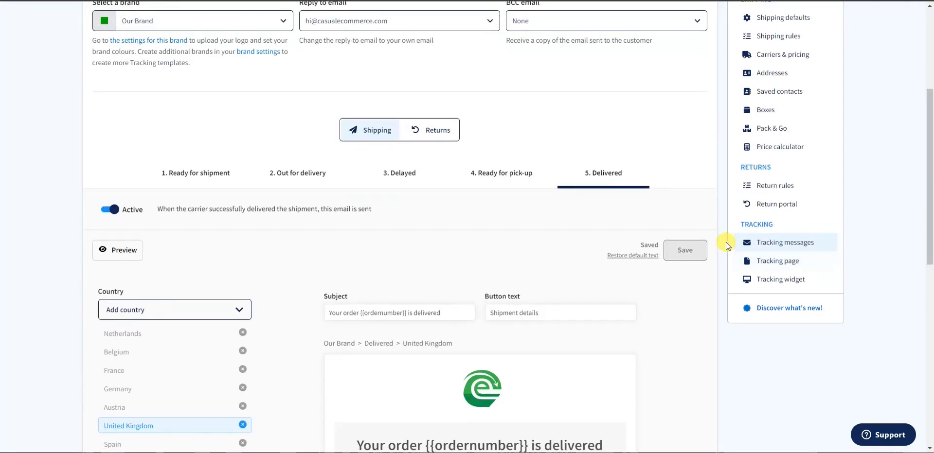
click(809, 267)
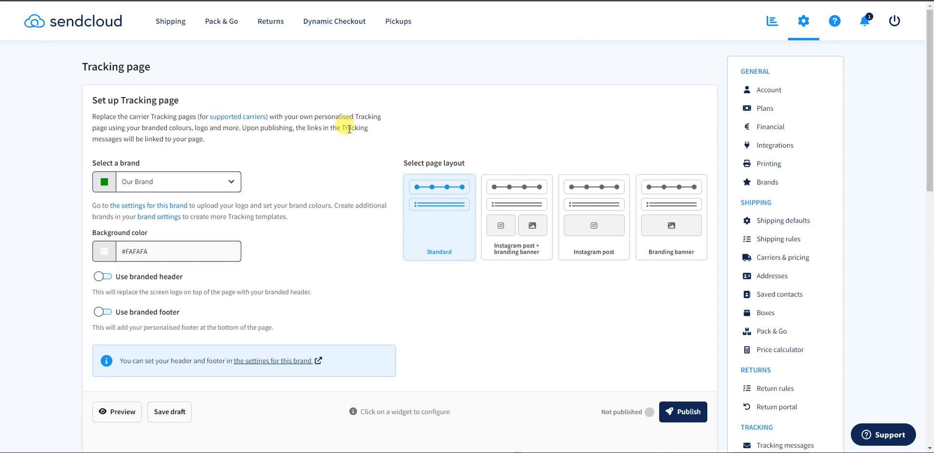
click(226, 182)
click(189, 211)
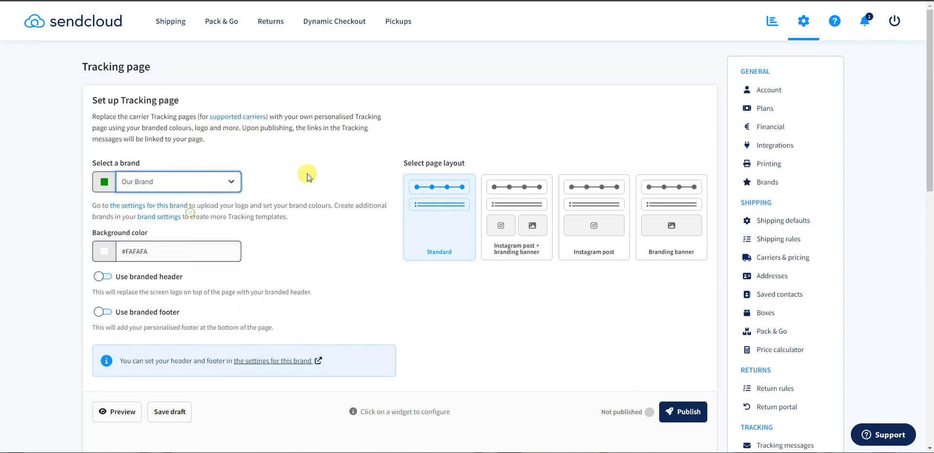
Step: Examine the tracking page design with its delivery banner, order tracking timeline, delivery address and tracking details
scroll(306, 190, down, 2)
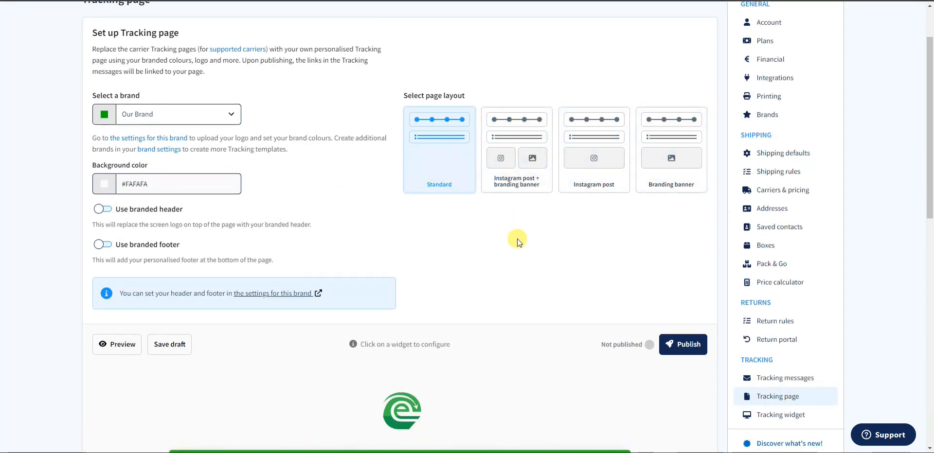
scroll(517, 241, down, 8)
scroll(525, 240, up, 1)
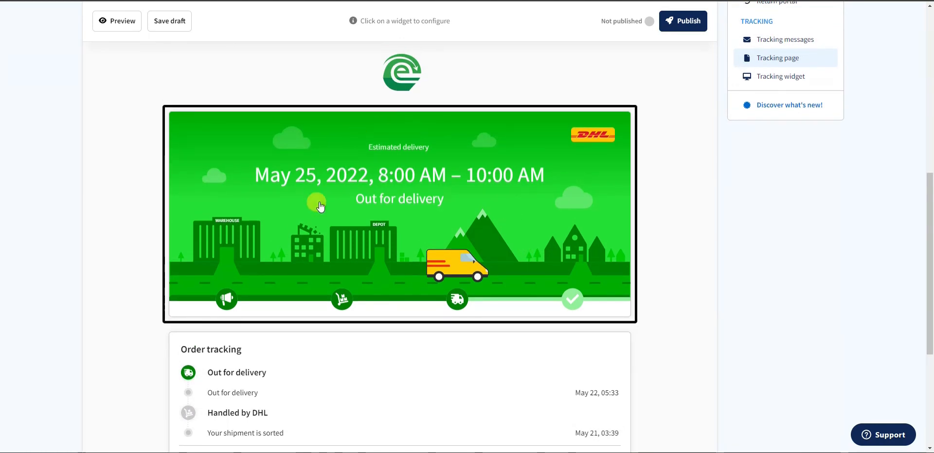
drag(929, 209, 930, 210)
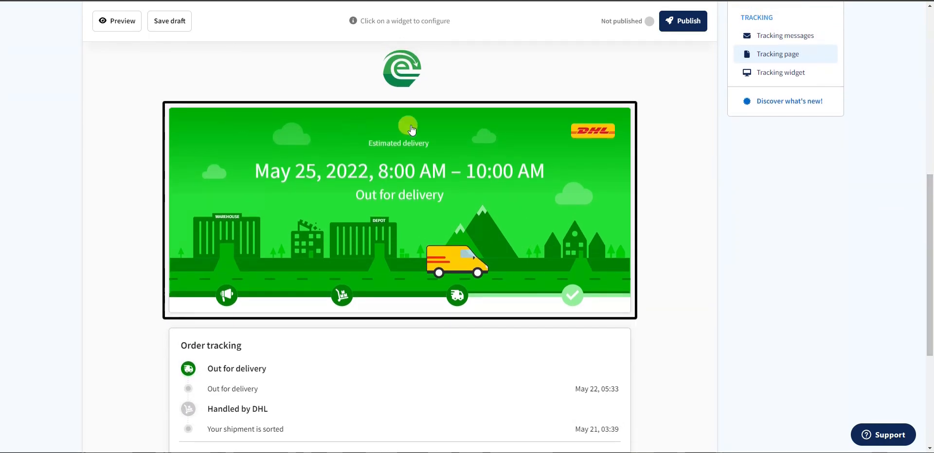
scroll(486, 200, down, 4)
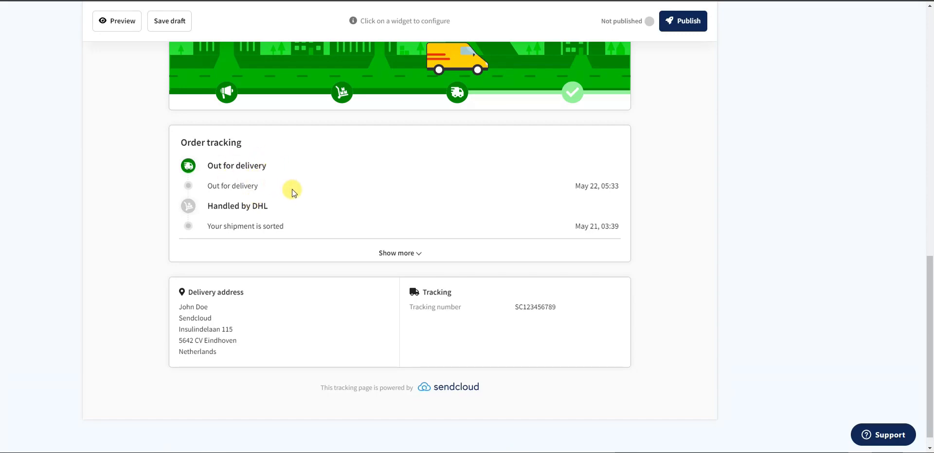
scroll(419, 326, up, 6)
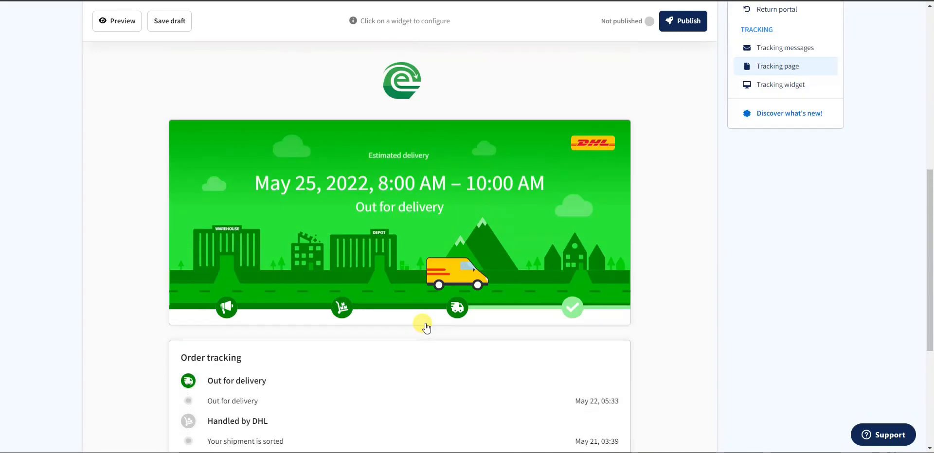
Step: Open the full preview of the Our Brand tracking page and look through it
scroll(439, 185, up, 4)
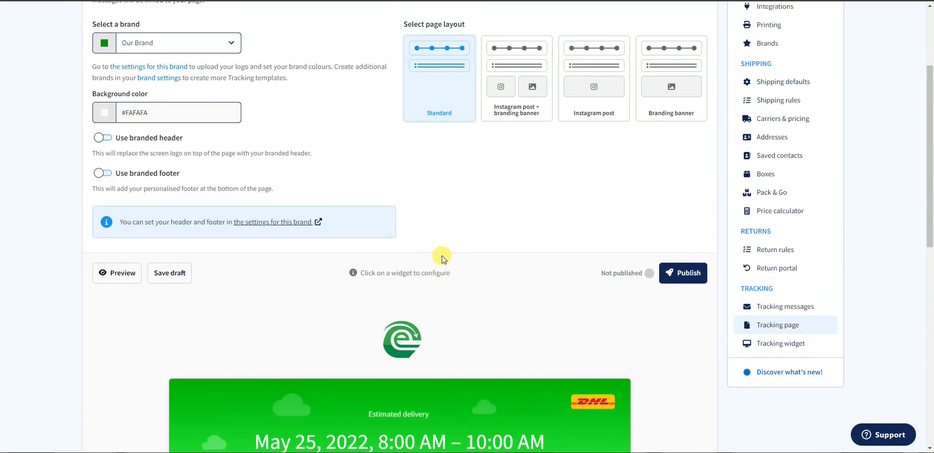
click(121, 275)
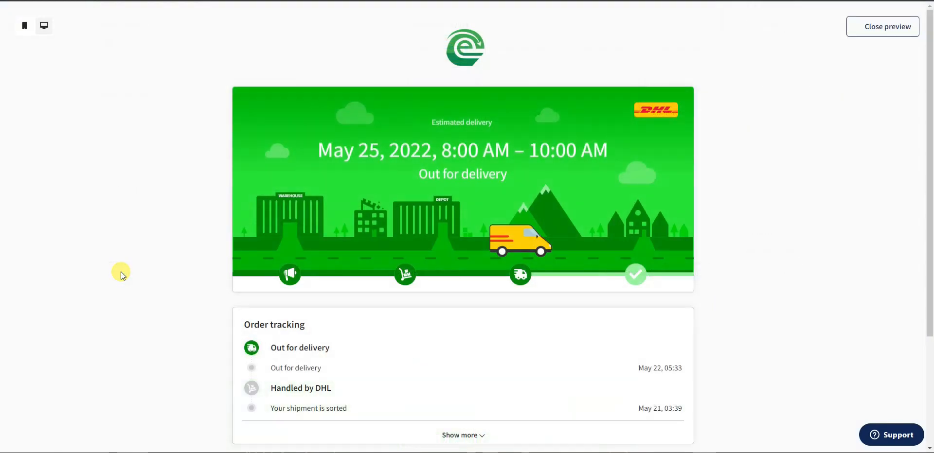
scroll(749, 235, down, 3)
scroll(744, 253, up, 3)
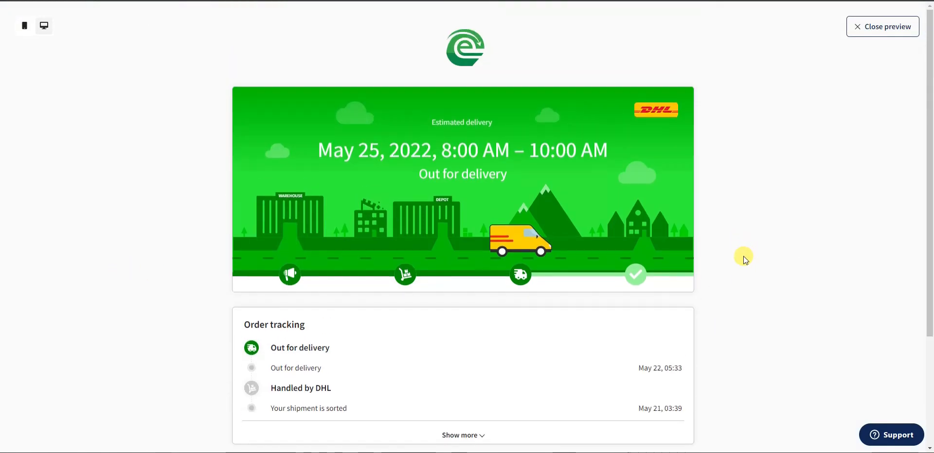
Step: Close the full tracking page preview and return to the Tracking page setup
click(856, 28)
scroll(350, 297, up, 3)
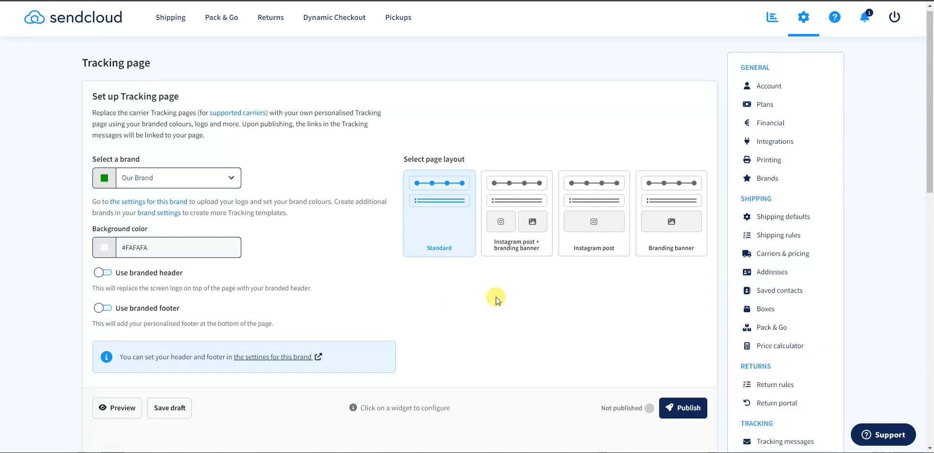
scroll(508, 287, down, 2)
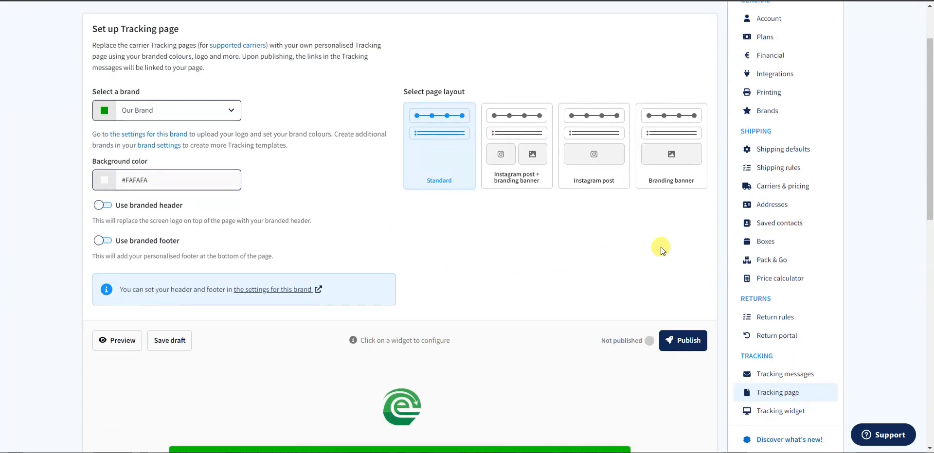
Step: Switch the page layout to Instagram post + branding banner and look through the design with its Instagram and banner widgets
click(524, 179)
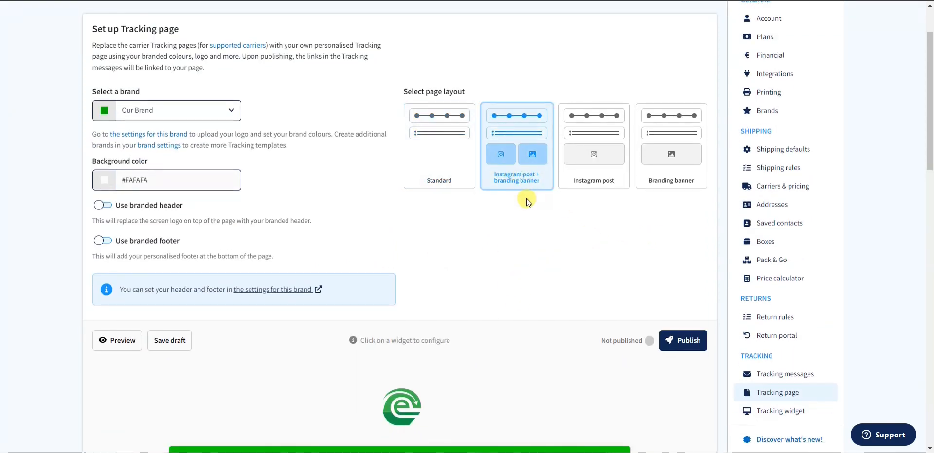
scroll(518, 240, down, 10)
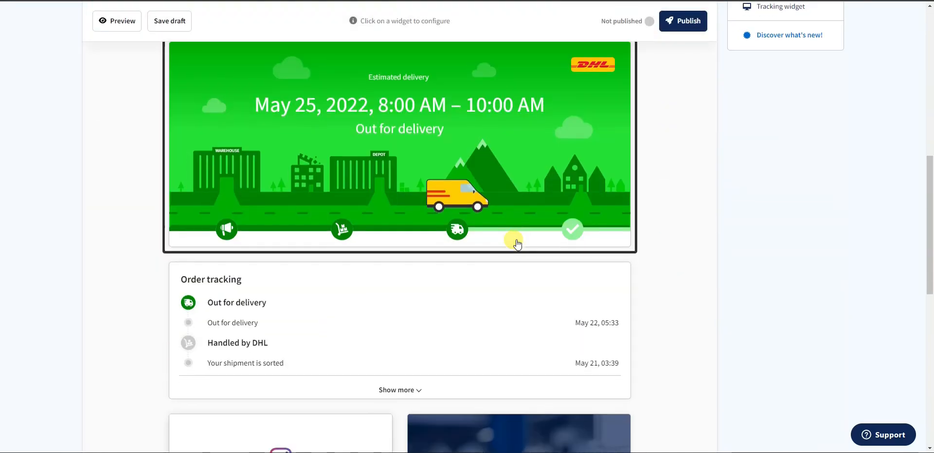
scroll(516, 243, up, 3)
scroll(517, 243, up, 2)
scroll(515, 236, down, 2)
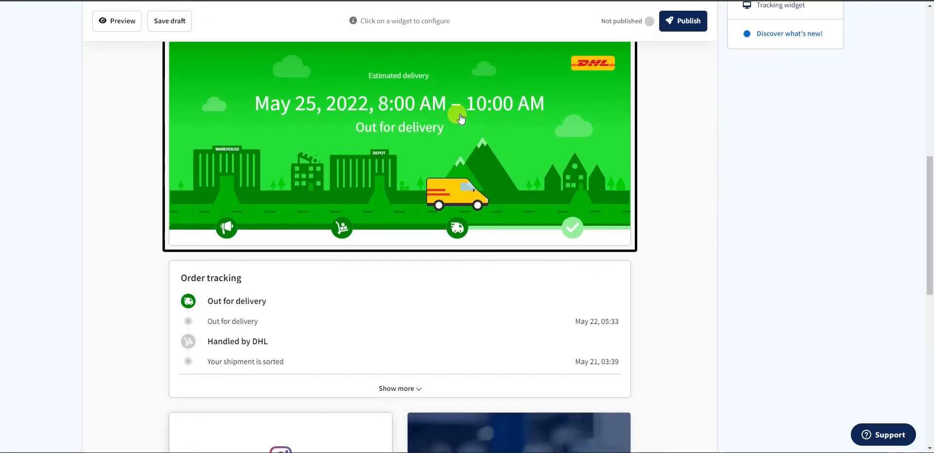
scroll(427, 254, up, 3)
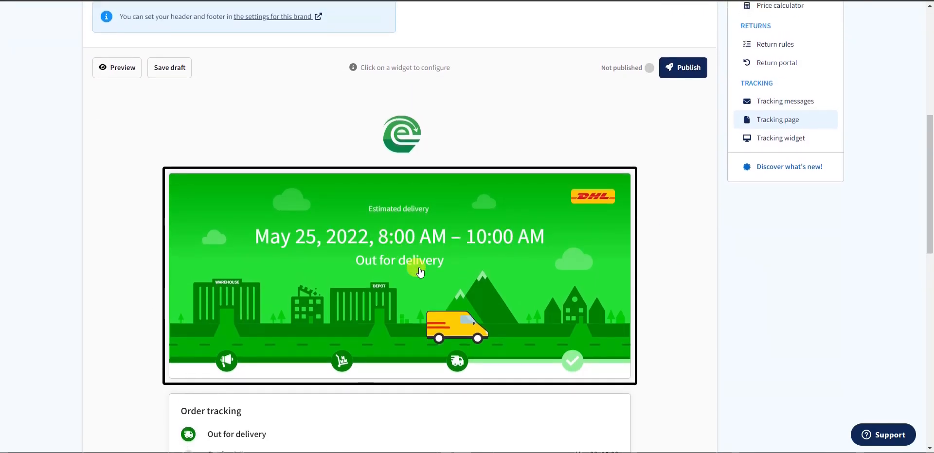
scroll(417, 267, down, 8)
scroll(461, 253, down, 2)
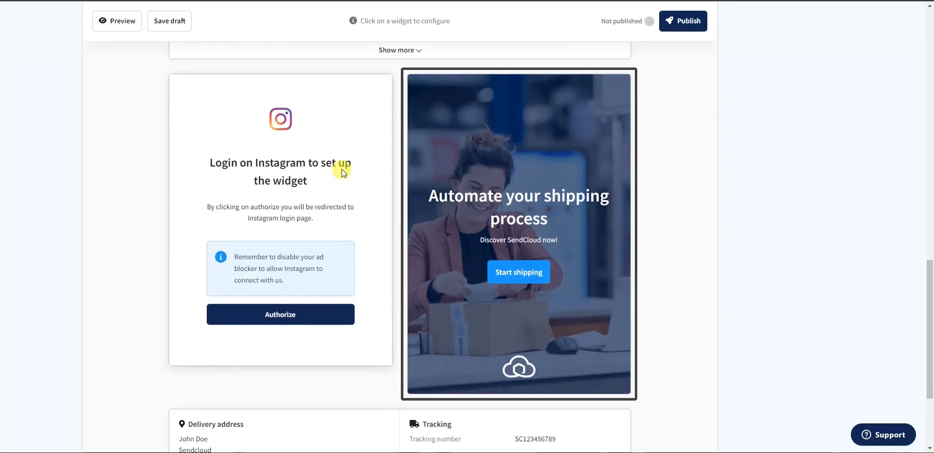
scroll(651, 312, up, 6)
scroll(555, 121, down, 10)
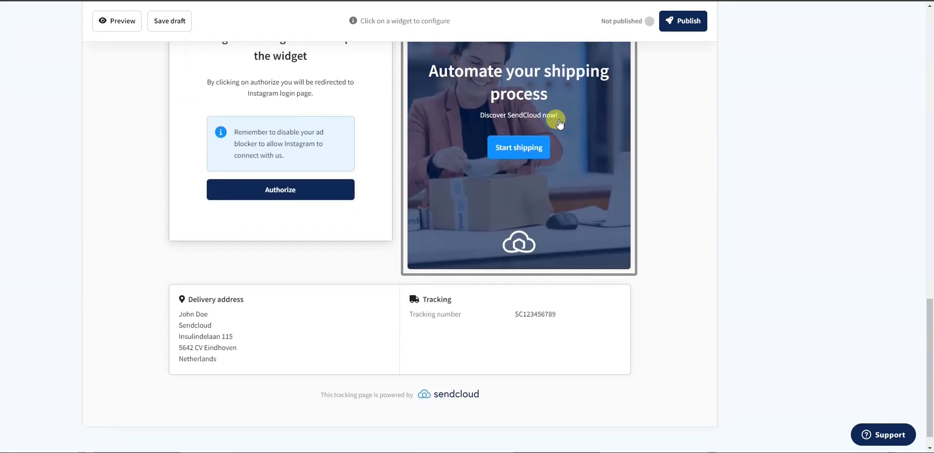
scroll(534, 200, up, 2)
scroll(487, 228, up, 6)
scroll(433, 284, down, 4)
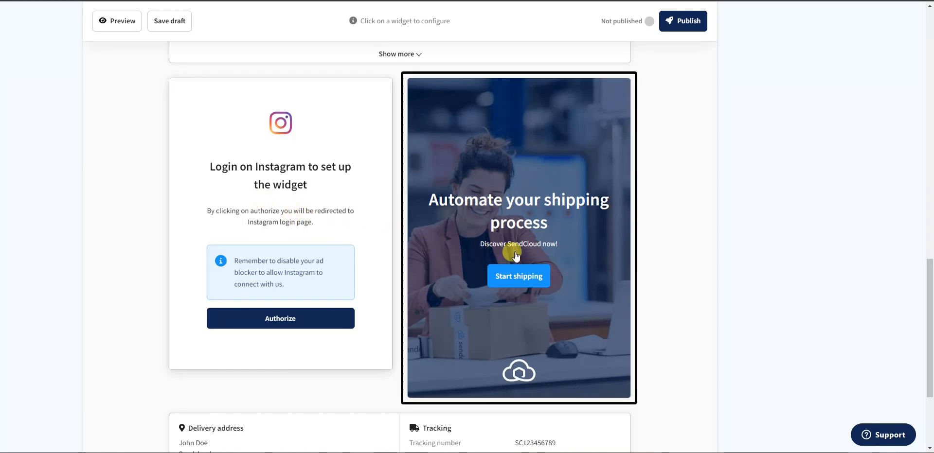
Step: Open the settings of the branding banner beside the Instagram widget, view its background options and close them
click(576, 210)
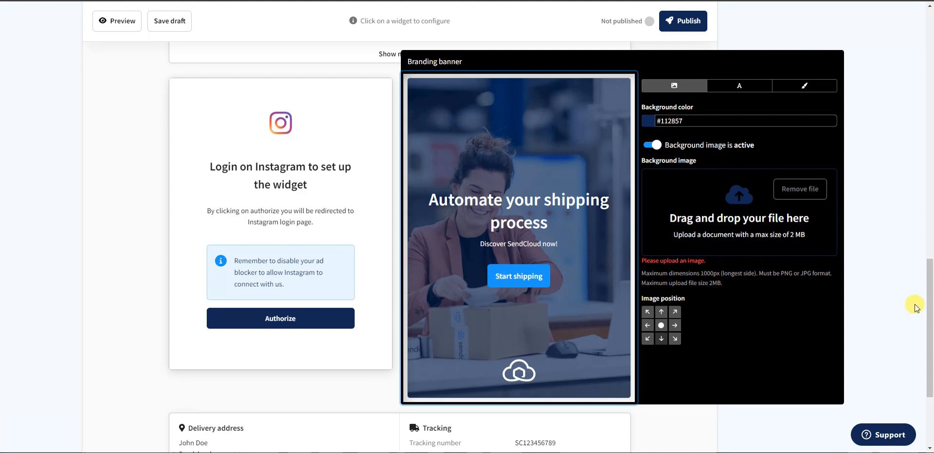
click(876, 297)
click(540, 252)
Step: Switch the page layout to Instagram post and look at the Instagram widget in the design
scroll(539, 265, up, 10)
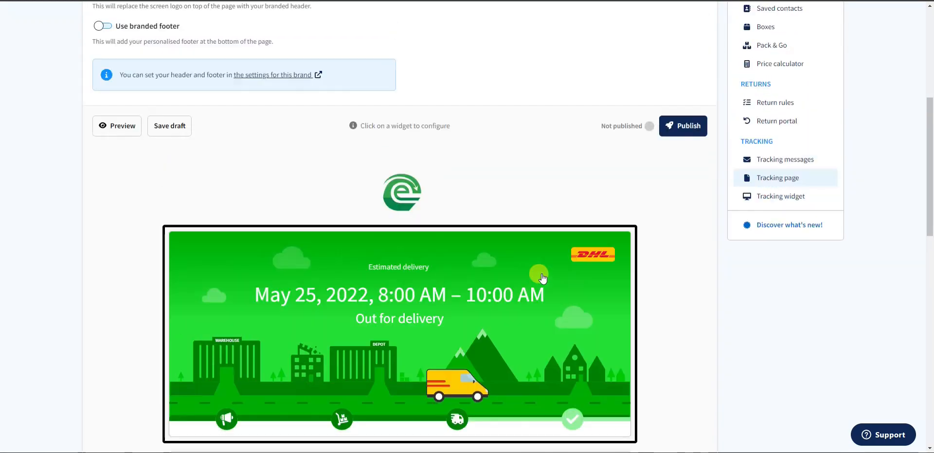
click(598, 225)
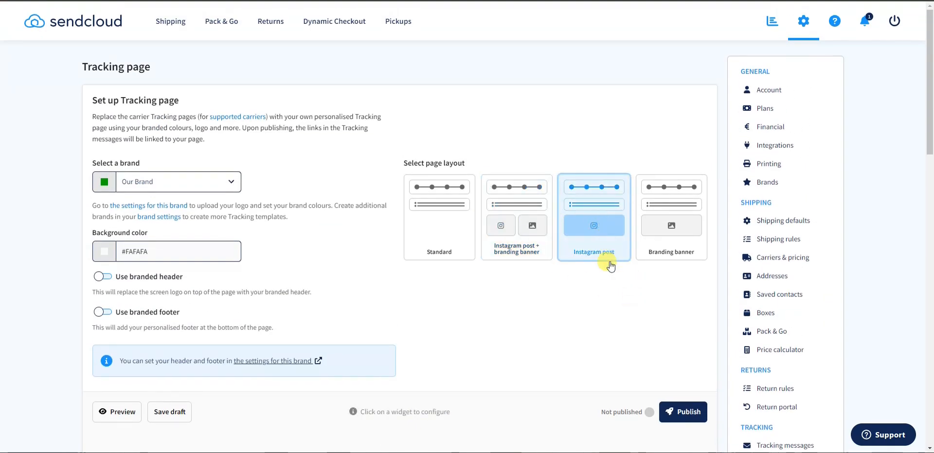
scroll(598, 263, down, 8)
scroll(586, 274, down, 6)
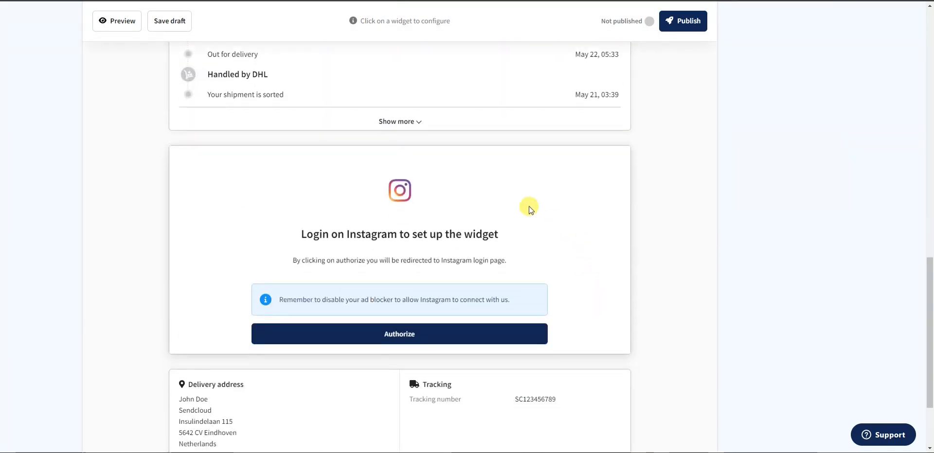
scroll(517, 313, up, 15)
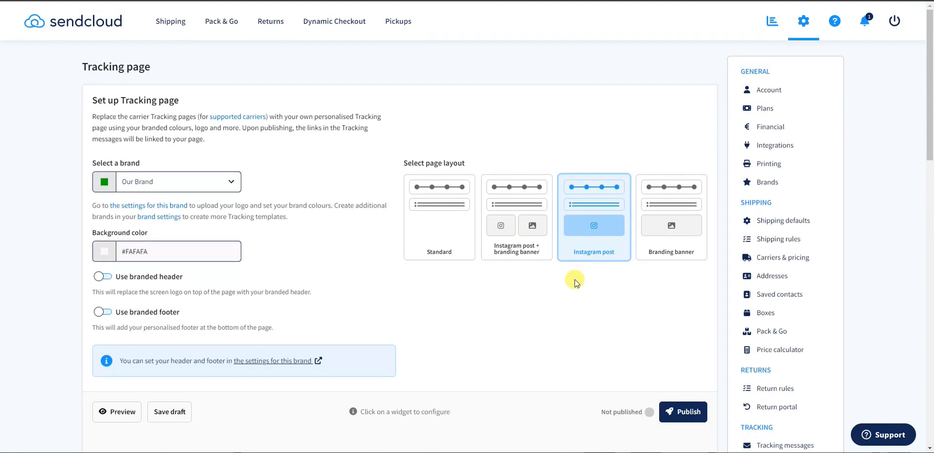
Step: Switch the page layout to Branding banner, then open the full-width banner's settings and close them without editing
click(670, 228)
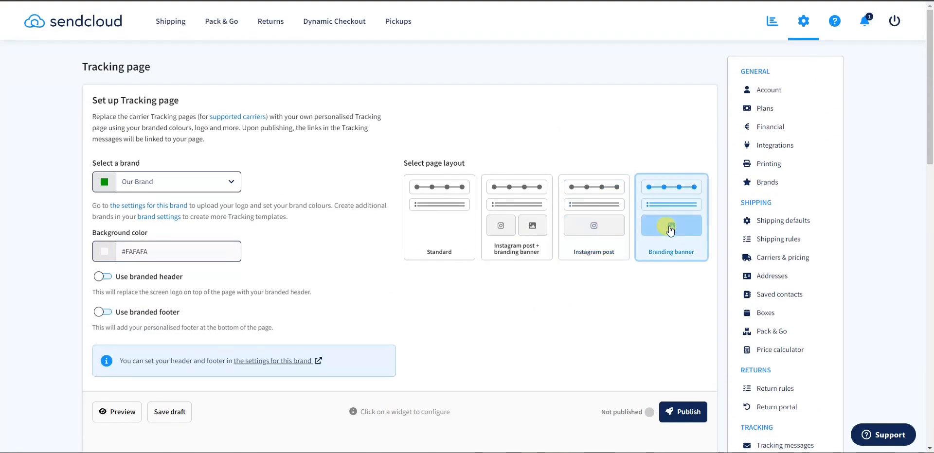
scroll(666, 249, down, 5)
scroll(633, 246, down, 11)
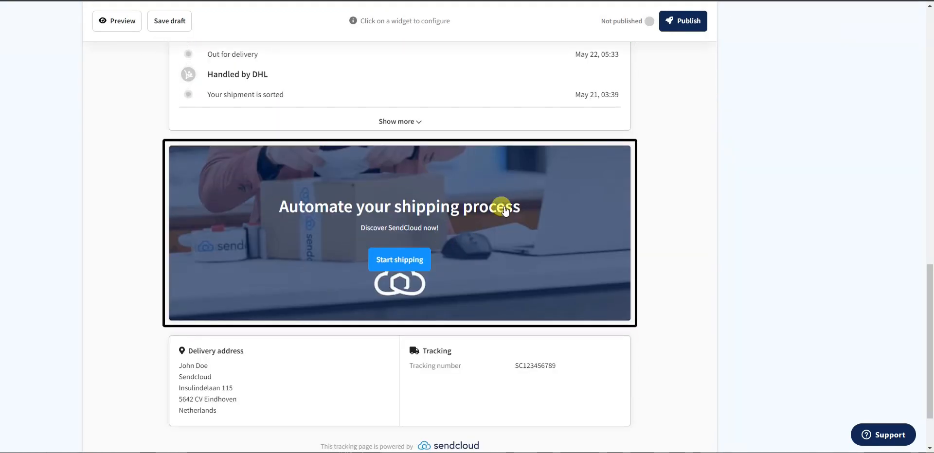
click(564, 227)
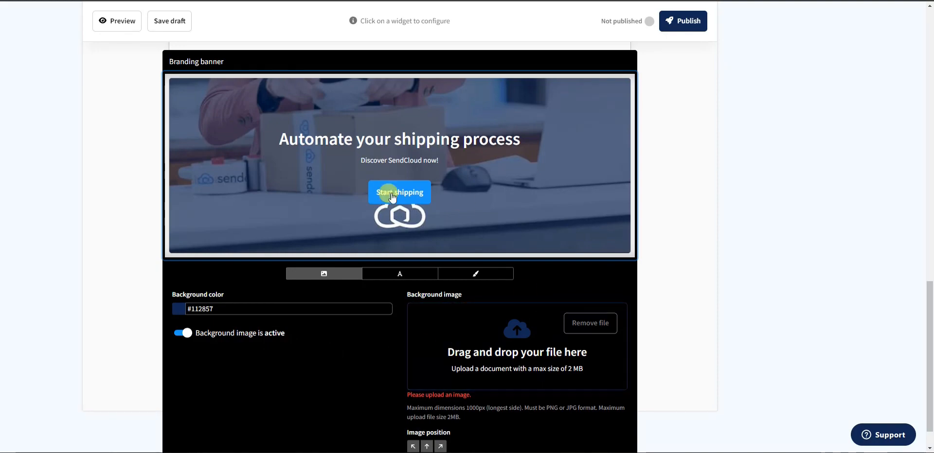
click(655, 297)
scroll(655, 297, up, 12)
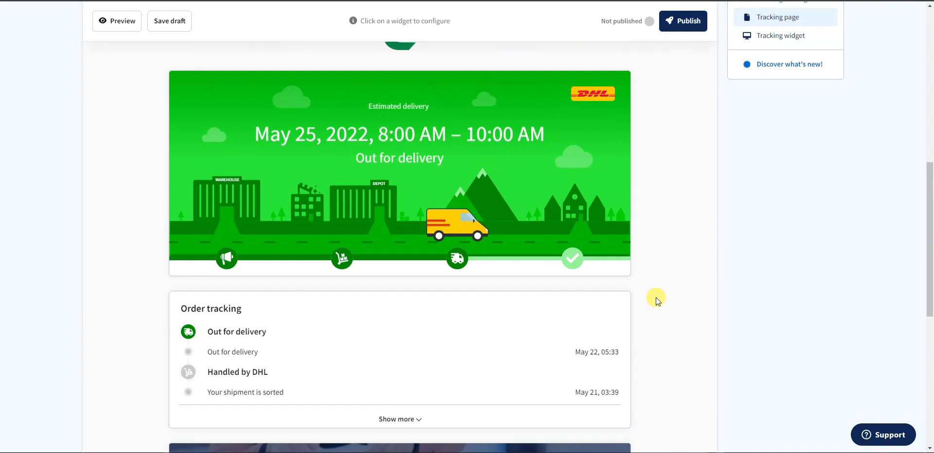
Step: Set the page layout back to Standard and look over the tracking page design
click(431, 216)
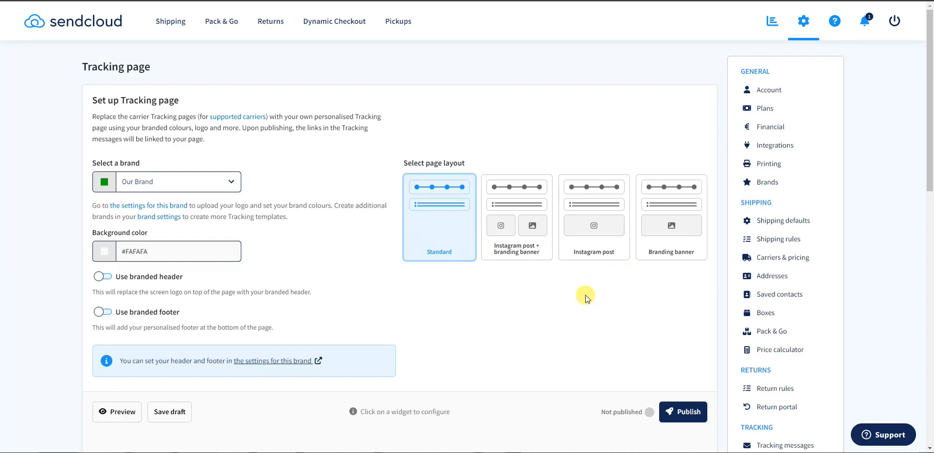
scroll(560, 312, down, 12)
scroll(550, 317, up, 12)
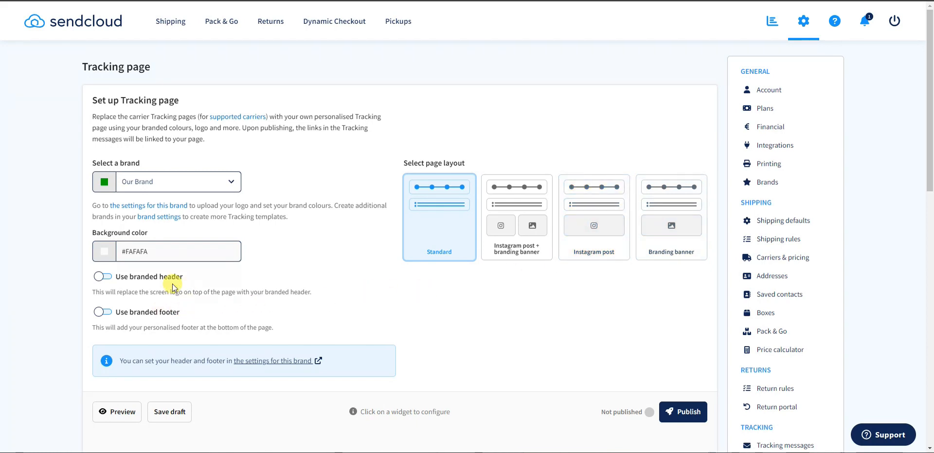
Step: Enable the branded header and branded footer and check both in the tracking page design
click(108, 277)
click(108, 313)
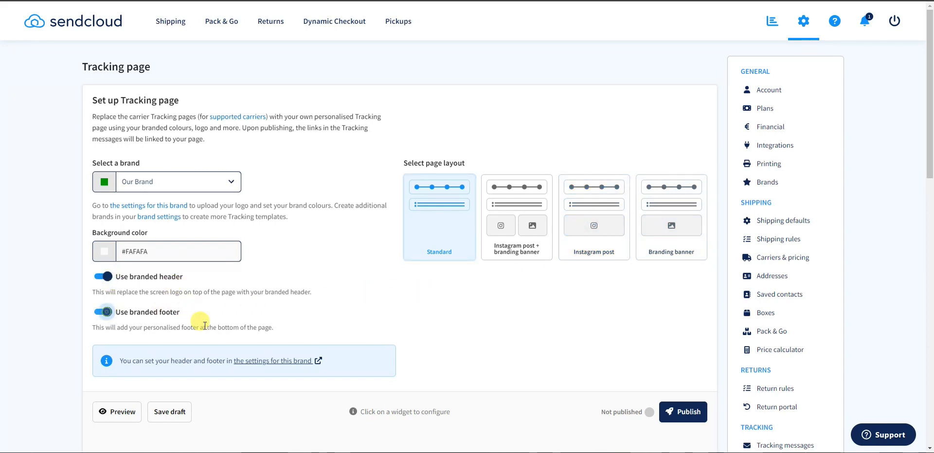
scroll(410, 316, down, 4)
scroll(313, 277, down, 3)
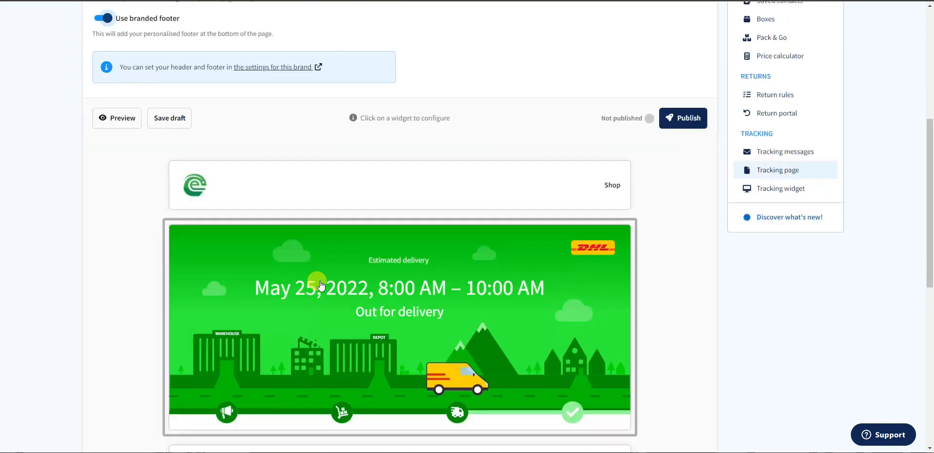
scroll(423, 305, down, 8)
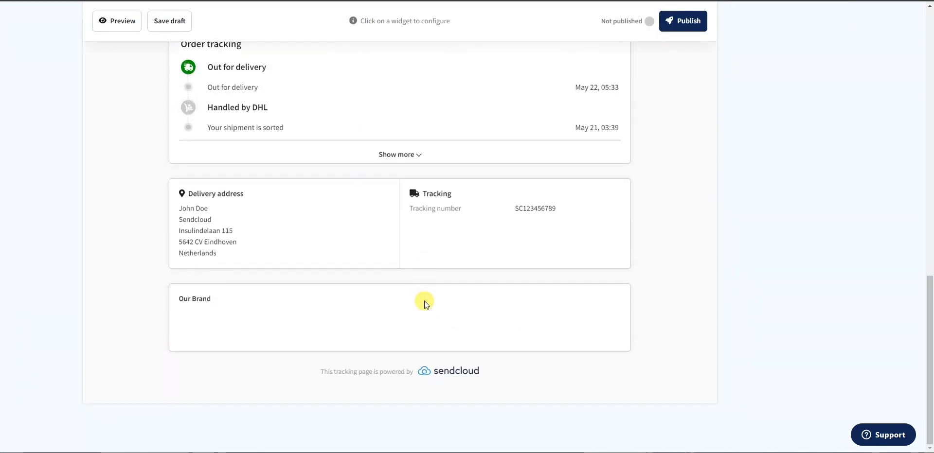
scroll(379, 325, up, 5)
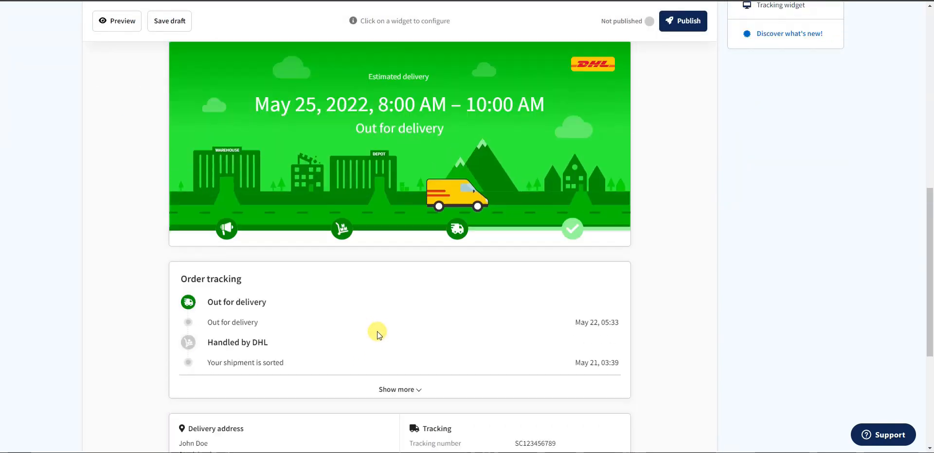
scroll(378, 335, down, 5)
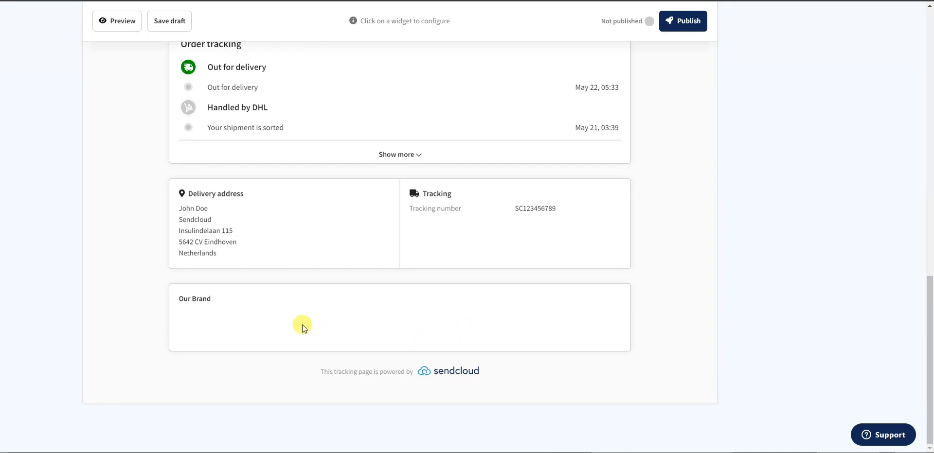
Step: Turn off the branded footer and branded header and look over the Standard tracking page design
scroll(336, 324, up, 14)
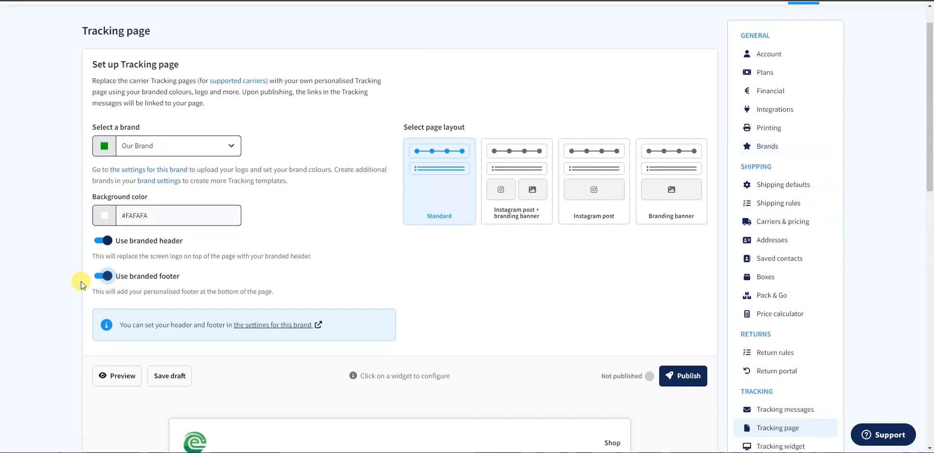
click(107, 281)
click(101, 240)
scroll(475, 351, down, 14)
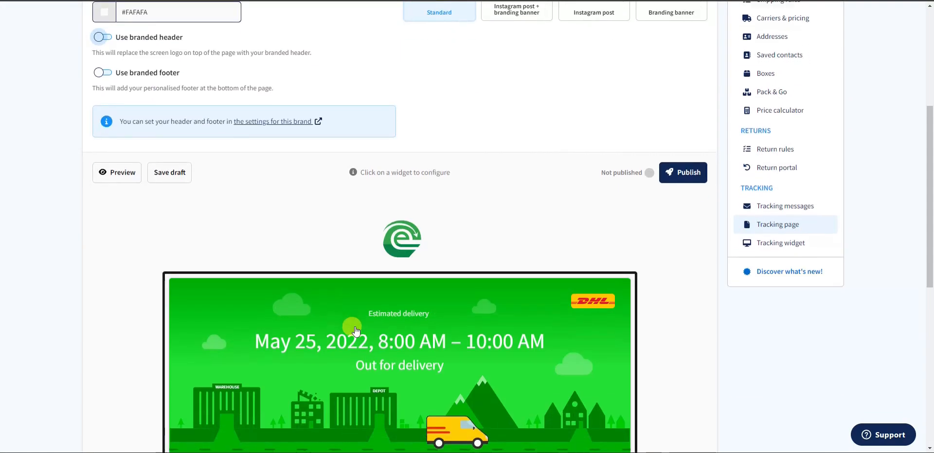
scroll(432, 371, up, 10)
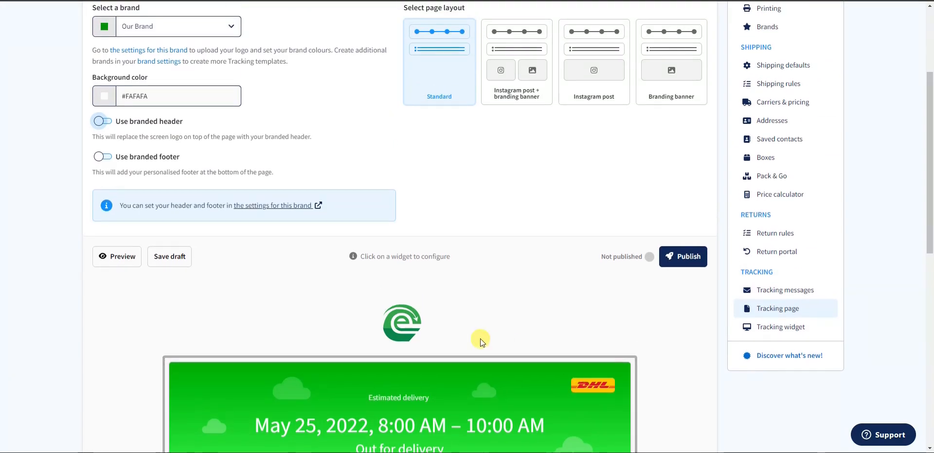
scroll(444, 353, down, 10)
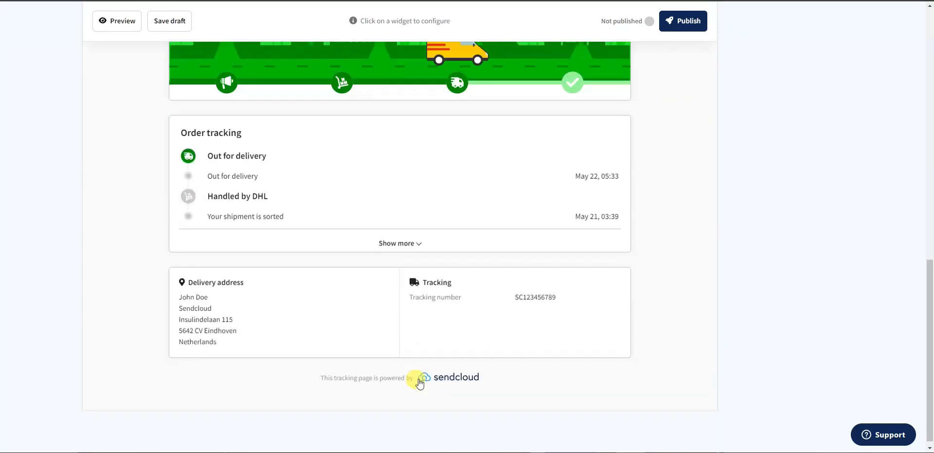
scroll(350, 363, up, 15)
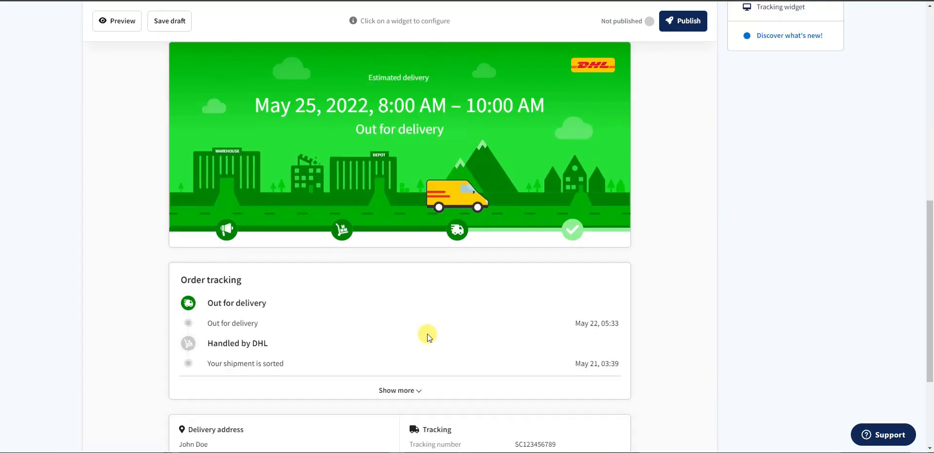
scroll(537, 331, down, 3)
scroll(536, 324, up, 3)
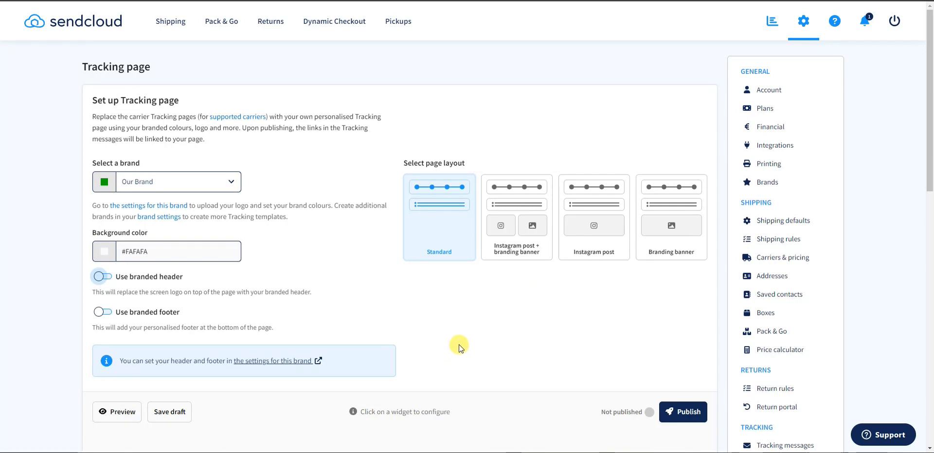
Step: Open the Tracking widget settings, leaving the Tracking page with unsaved changes
scroll(775, 307, down, 3)
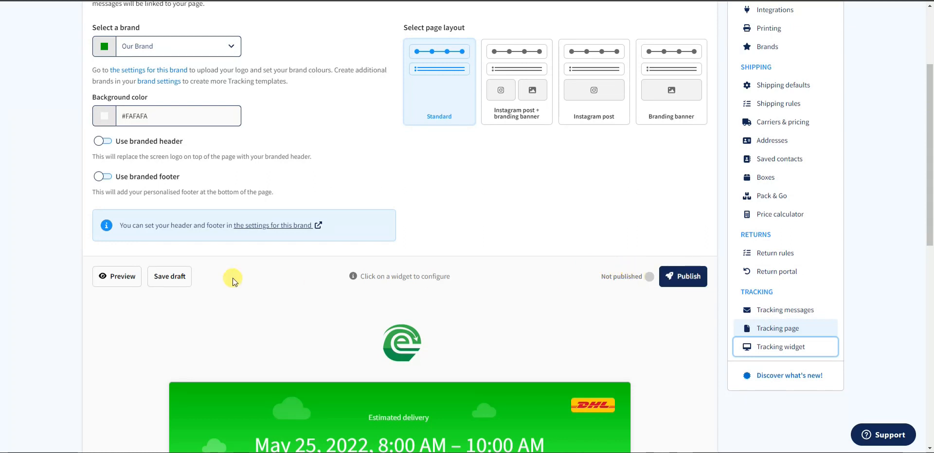
click(177, 277)
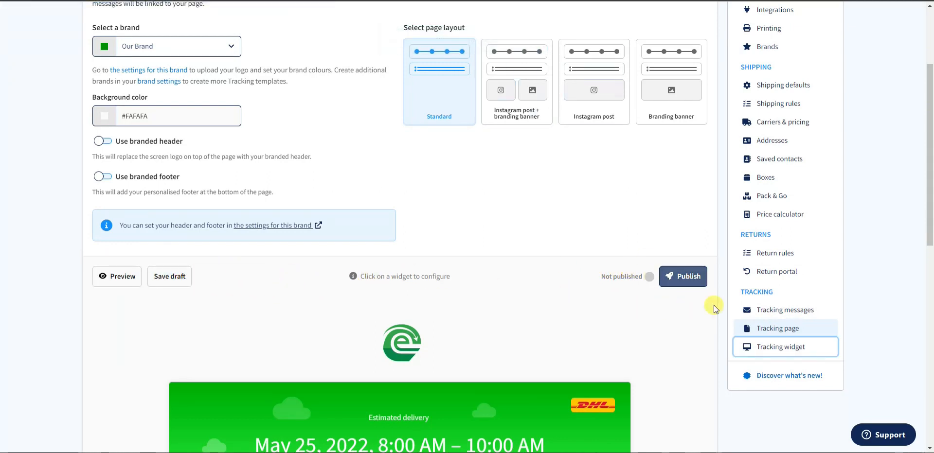
click(789, 348)
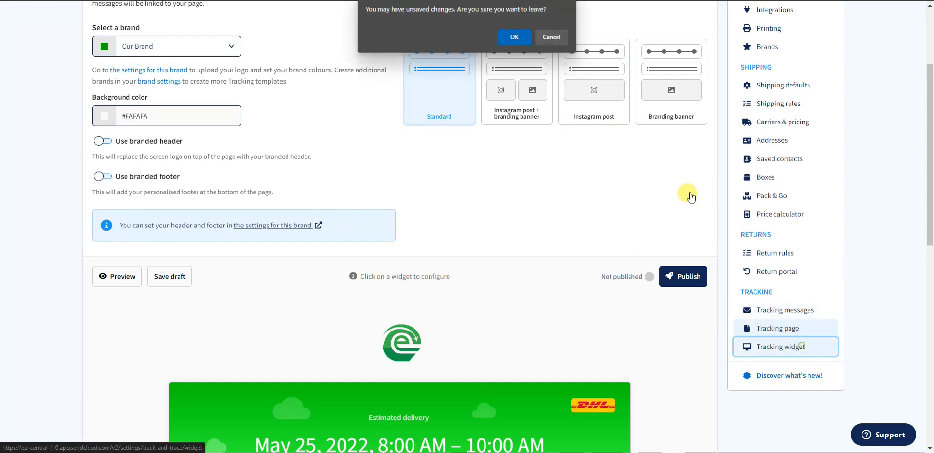
click(513, 35)
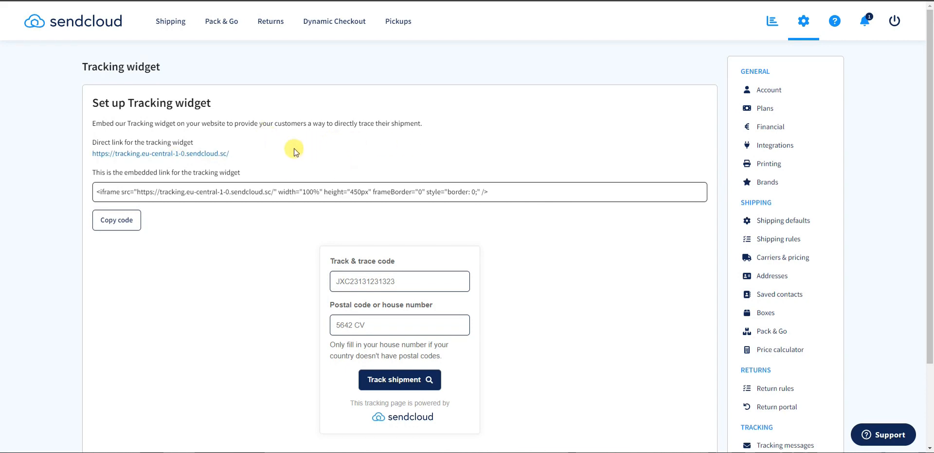
Step: Look over the tracking widget preview and select its whole iframe embed code
scroll(302, 177, down, 2)
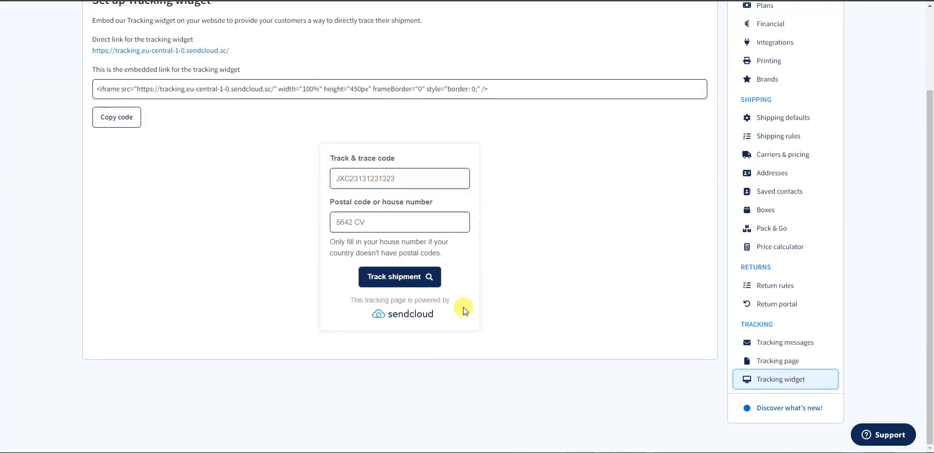
drag(501, 89, 97, 89)
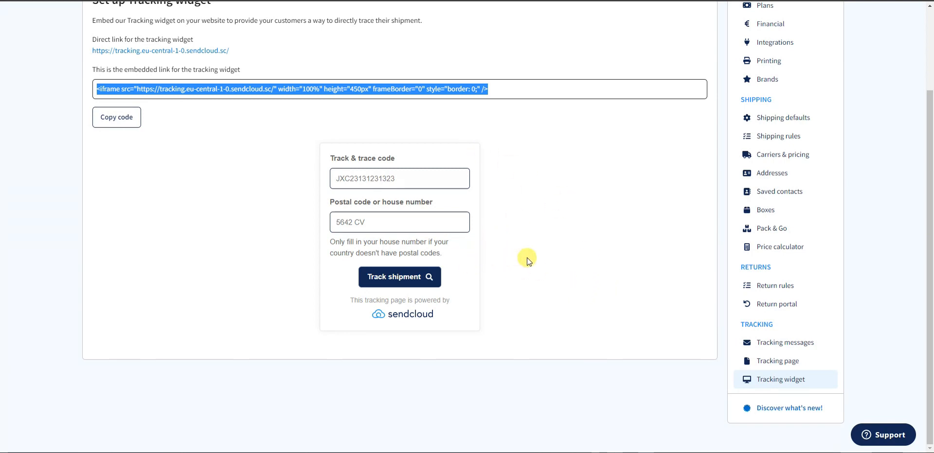
Step: Open the Return portal settings, activate the return portal and choose Our Brand as the brand
scroll(527, 257, up, 3)
scroll(558, 273, down, 2)
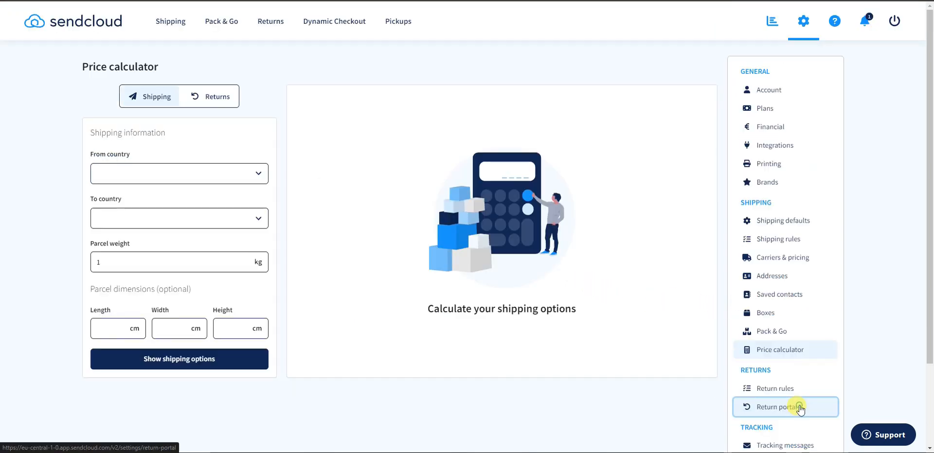
click(799, 407)
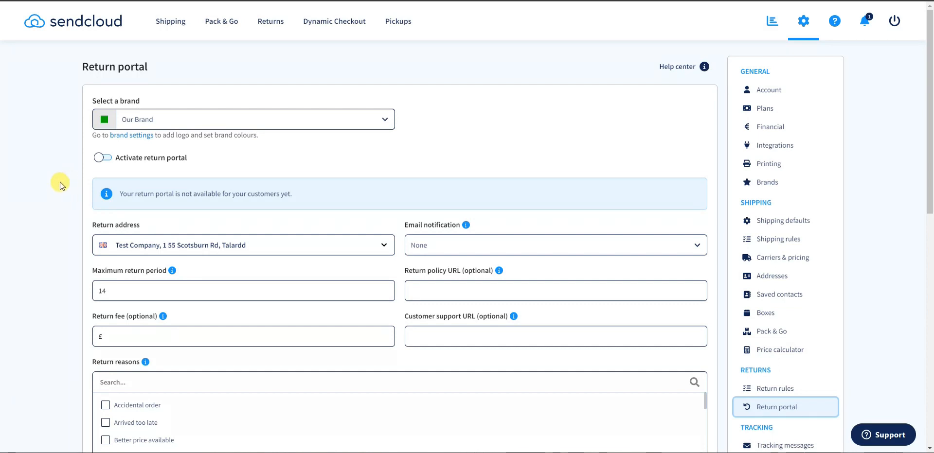
click(103, 159)
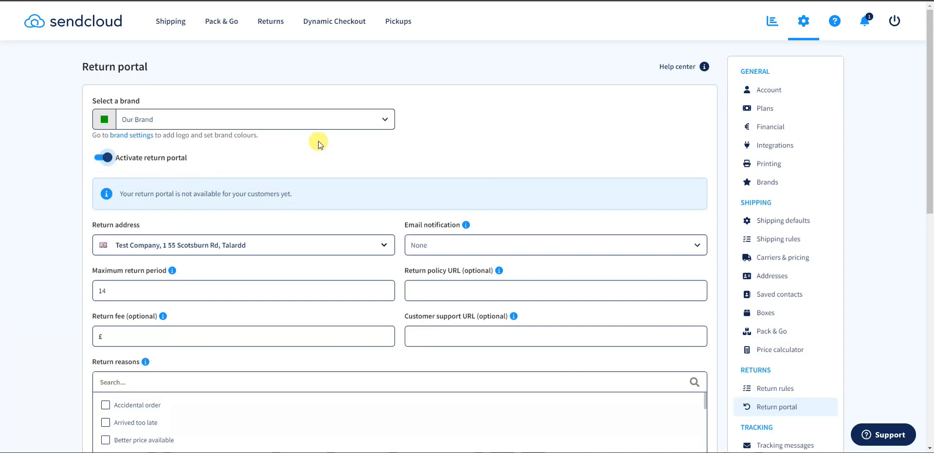
click(373, 128)
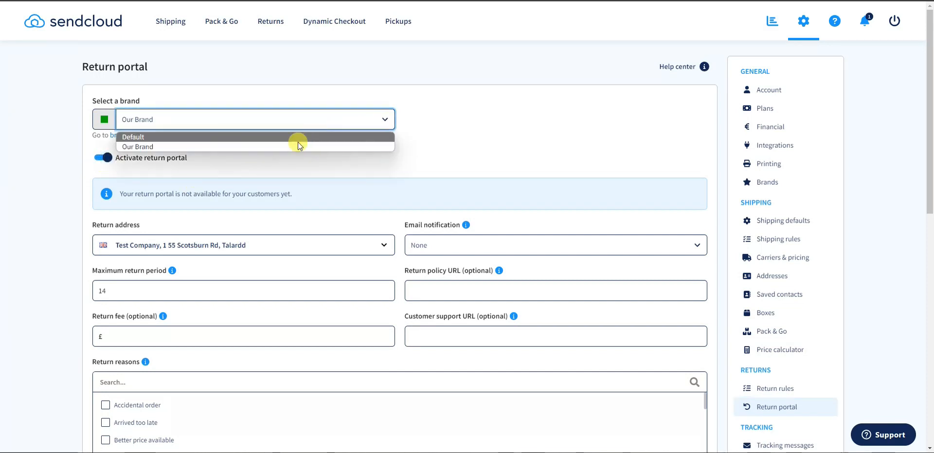
click(229, 147)
Step: Enable the return reasons Changed my mind and Did not meet expectations for the return portal
scroll(175, 159, down, 1)
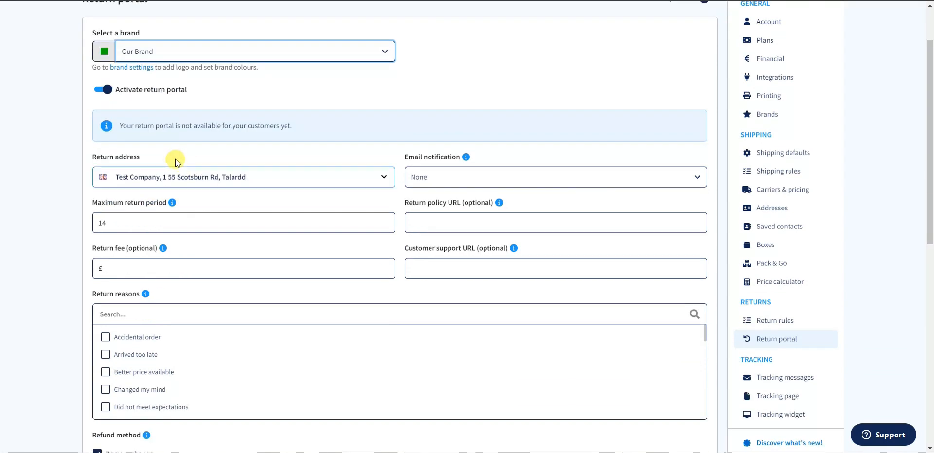
scroll(360, 162, down, 1)
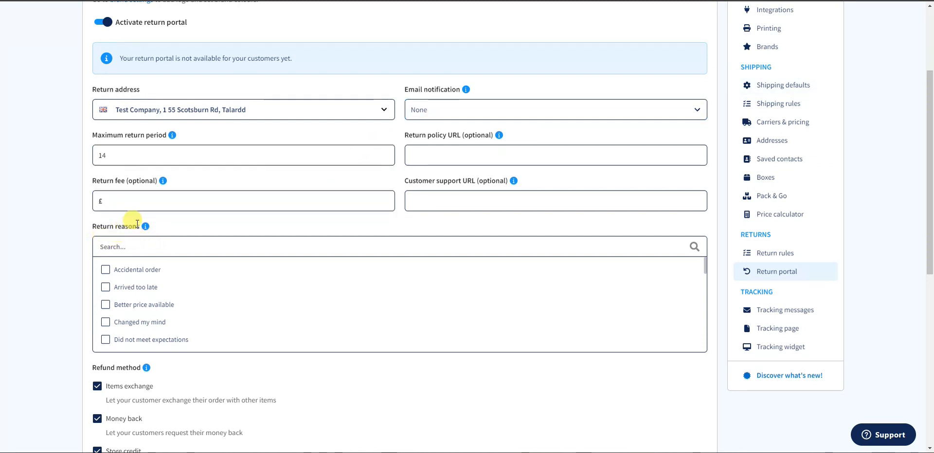
mouse_move(145, 229)
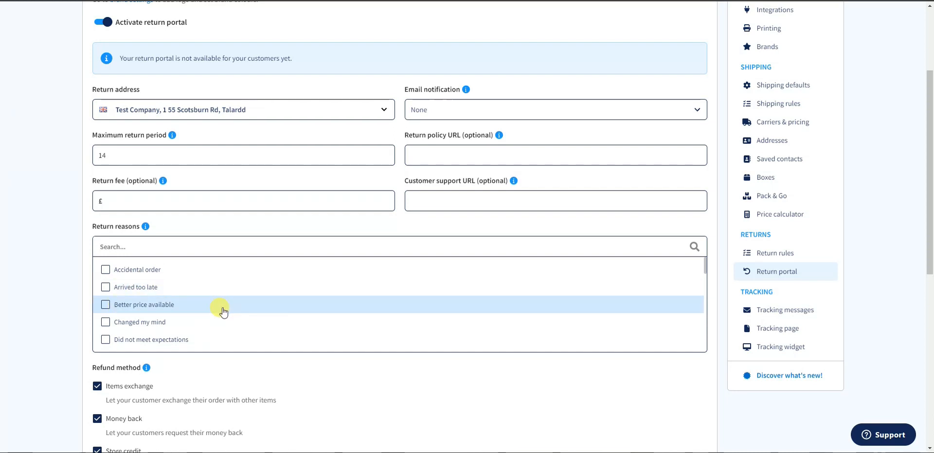
click(167, 321)
scroll(296, 304, down, 1)
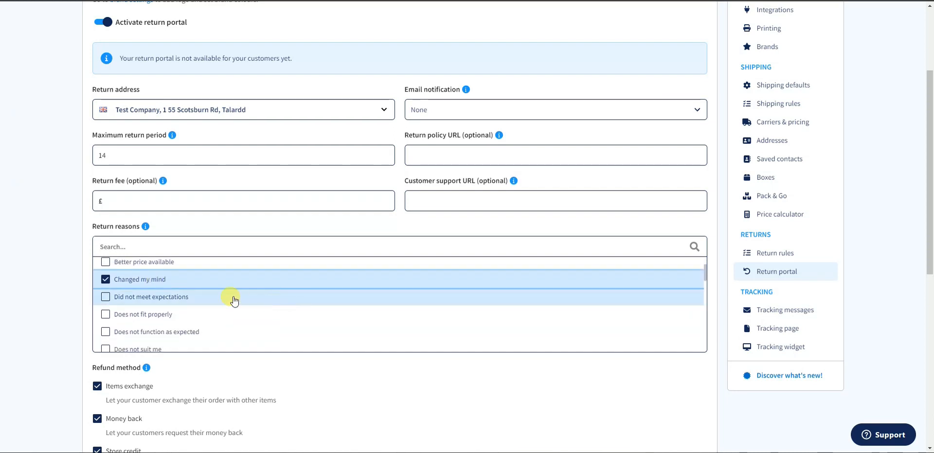
click(233, 300)
Step: Enable the return reasons Incorrect product ordered, Incorrect product received and No longer needed
scroll(231, 314, down, 2)
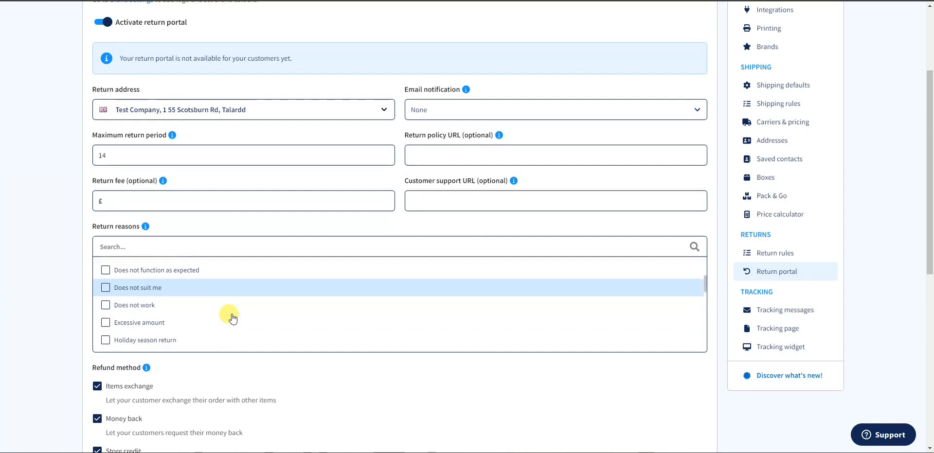
scroll(233, 318, down, 2)
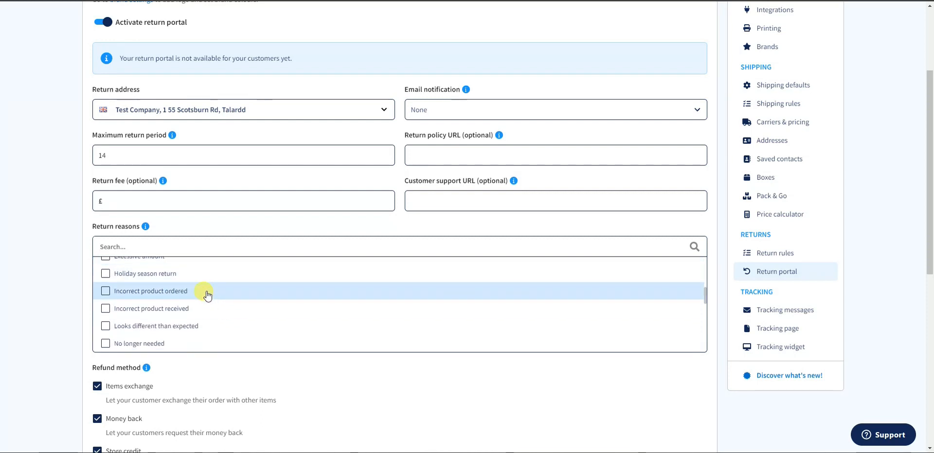
click(206, 292)
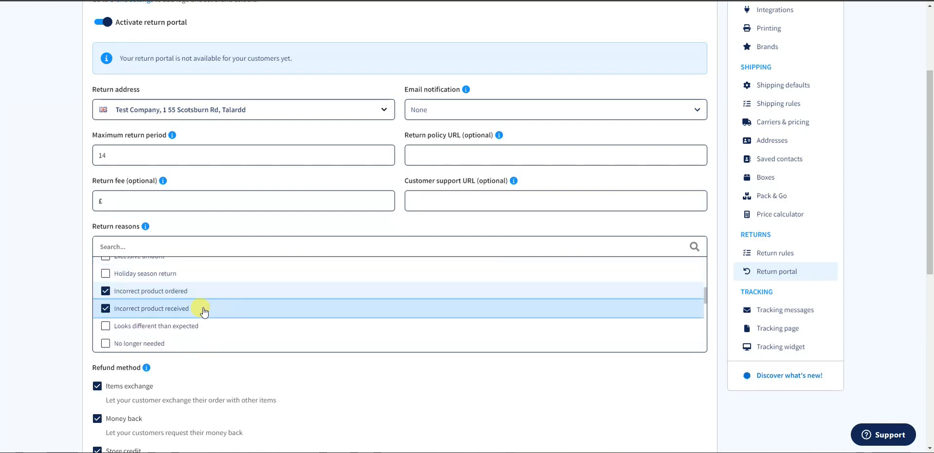
scroll(236, 316, down, 2)
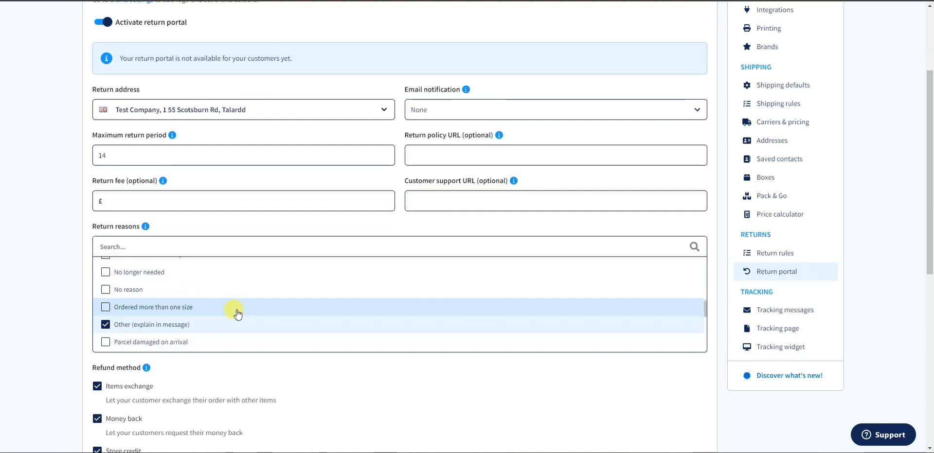
scroll(246, 320, up, 1)
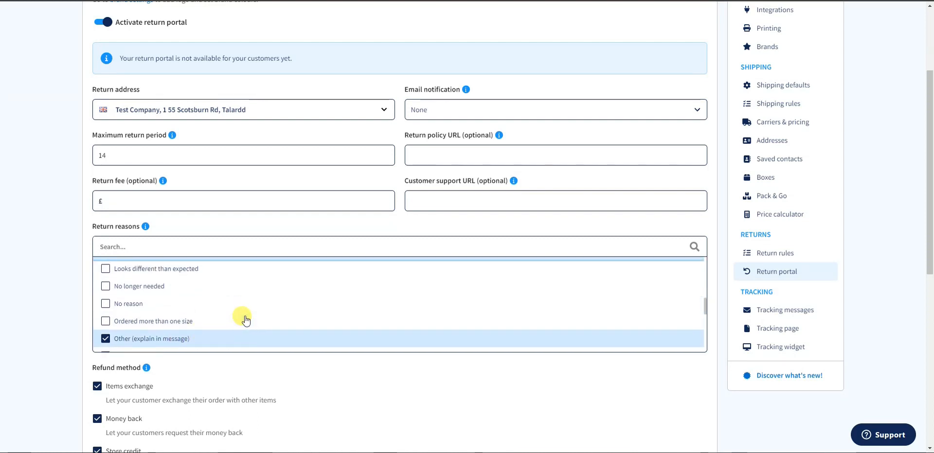
click(164, 287)
scroll(257, 312, down, 1)
scroll(257, 312, down, 4)
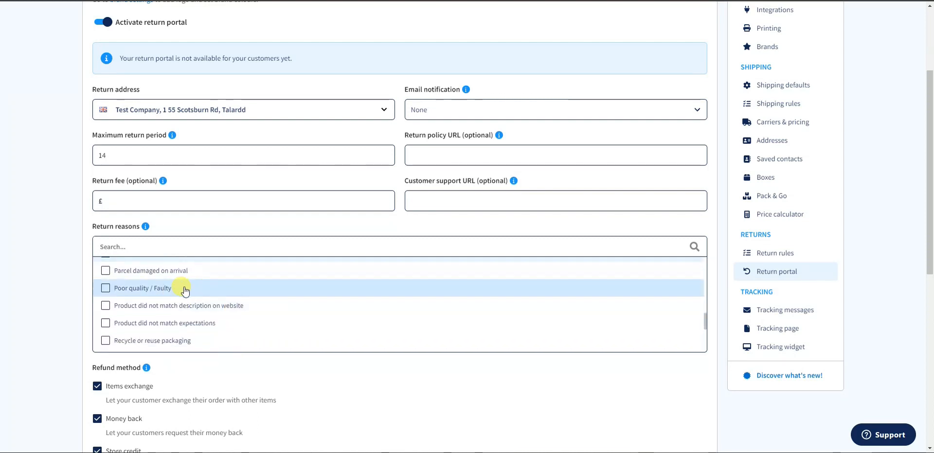
Step: Look through the remaining return reasons and review which ones are selected
scroll(254, 311, down, 1)
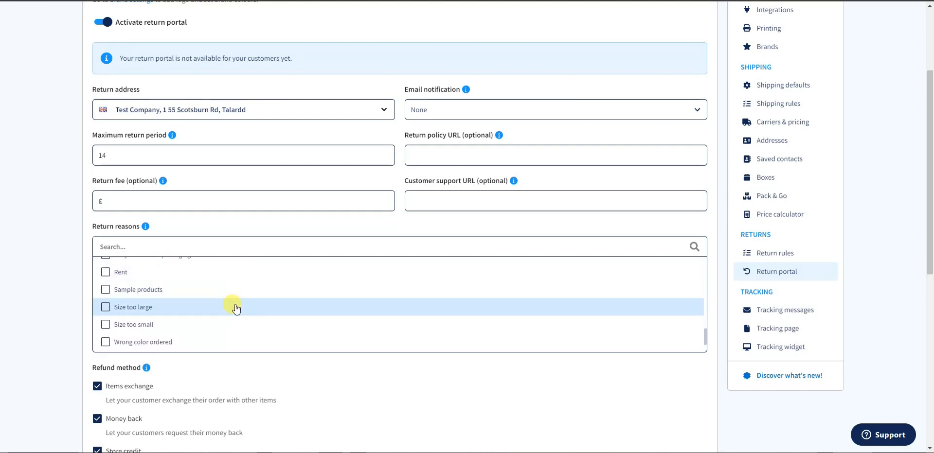
scroll(237, 309, down, 3)
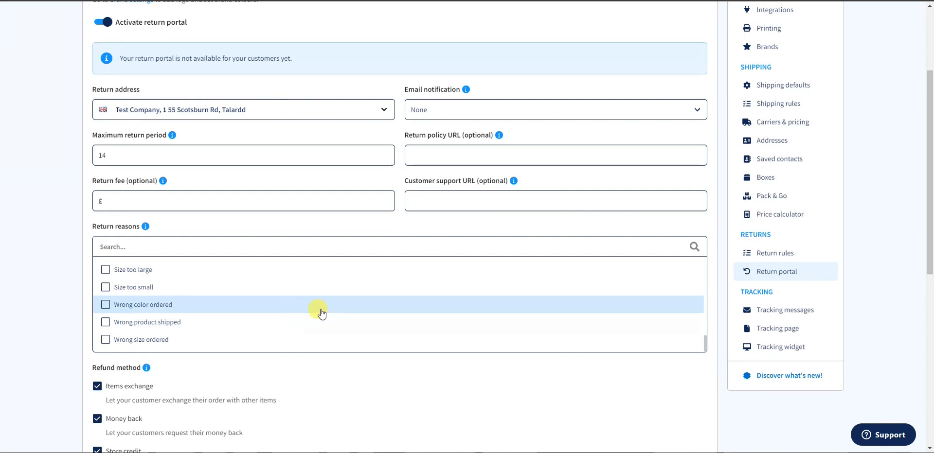
scroll(319, 311, down, 2)
scroll(304, 292, down, 1)
scroll(243, 272, up, 2)
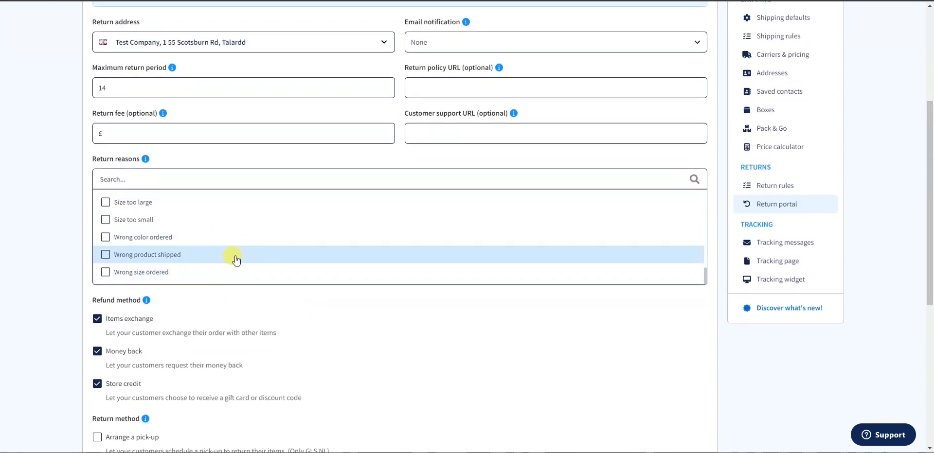
scroll(265, 271, up, 4)
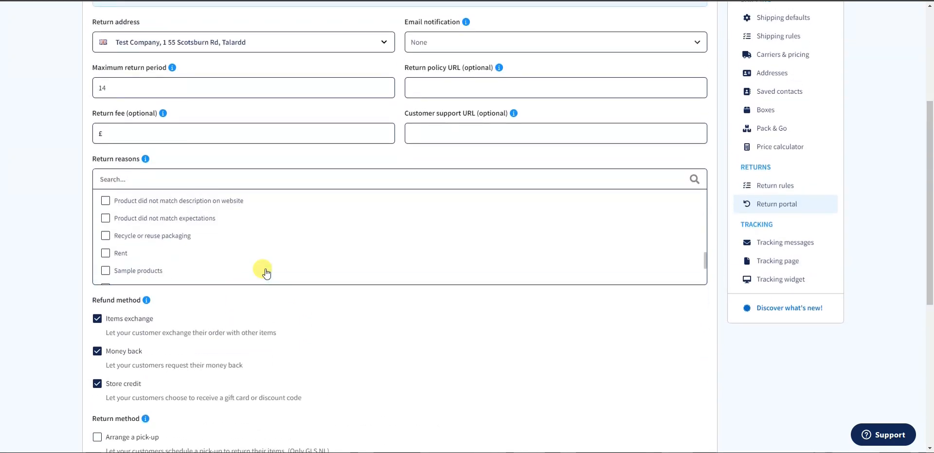
scroll(265, 271, up, 2)
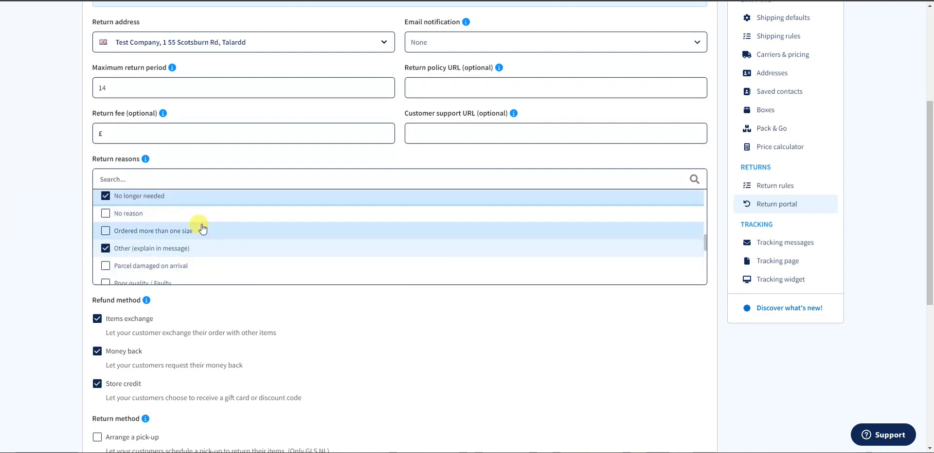
scroll(243, 249, down, 1)
scroll(244, 249, down, 2)
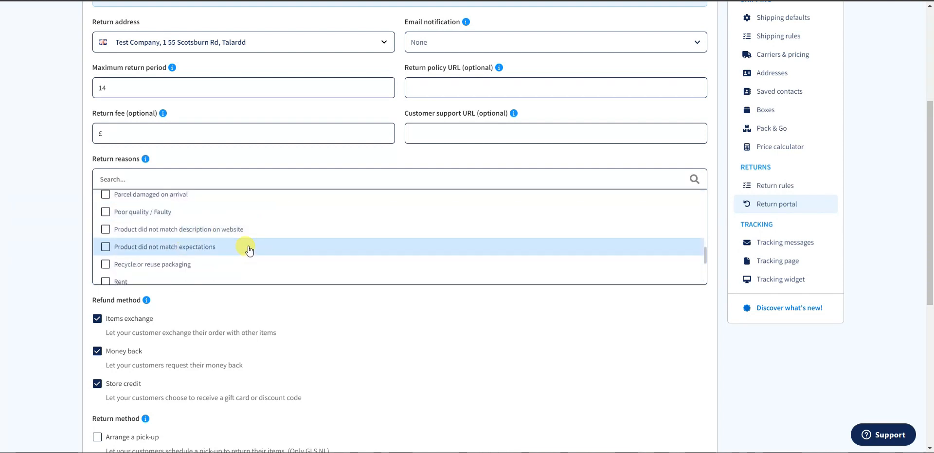
scroll(248, 250, up, 1)
scroll(204, 243, up, 1)
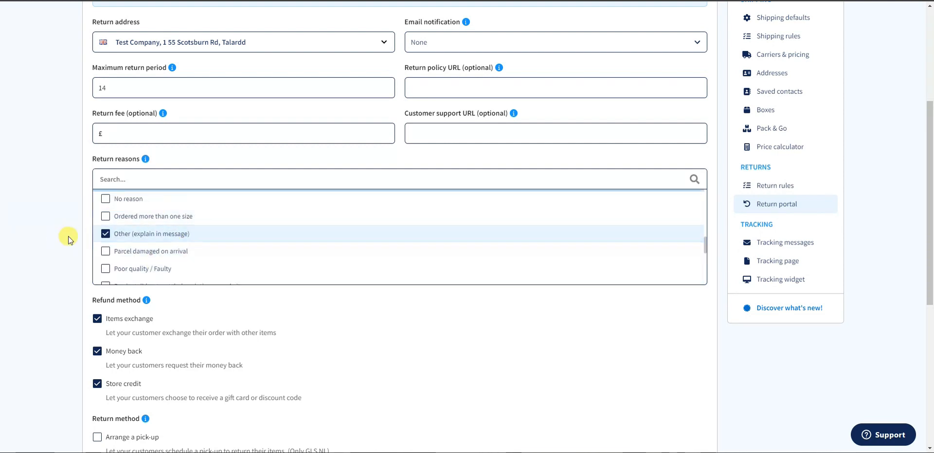
scroll(256, 252, up, 3)
scroll(257, 254, up, 2)
Step: Switch the Items exchange and Store credit refund methods off and back on
scroll(73, 248, down, 3)
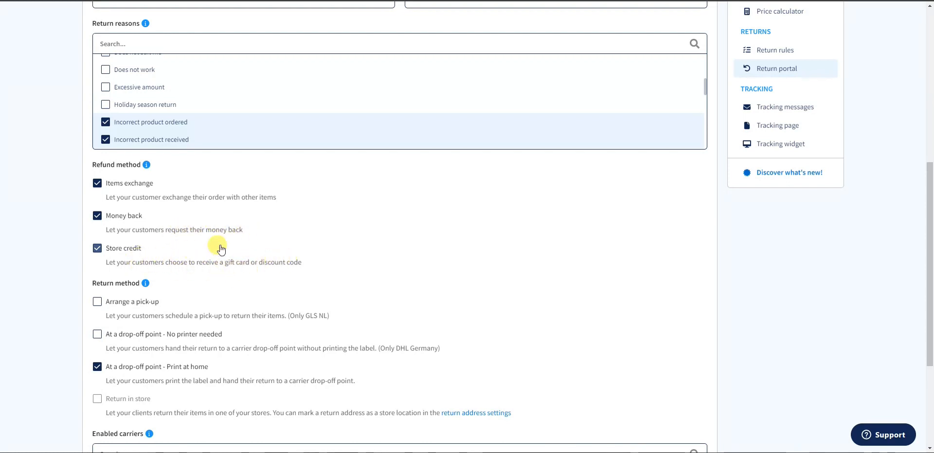
click(116, 183)
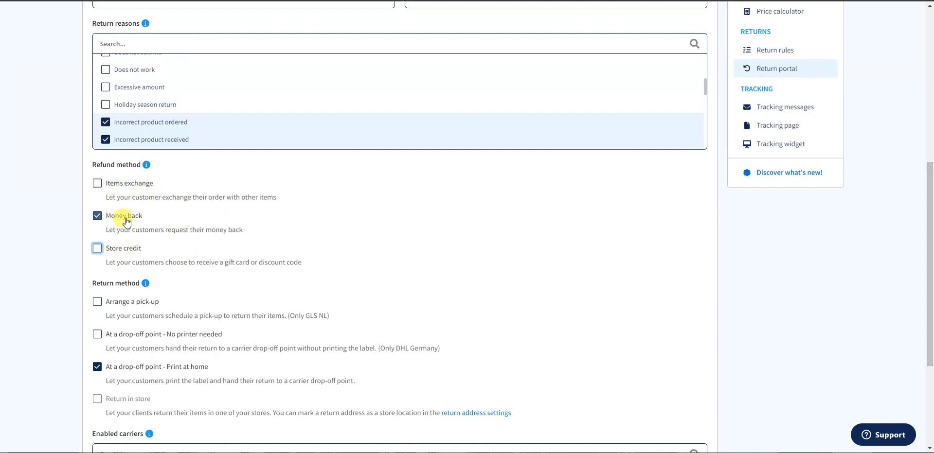
click(124, 247)
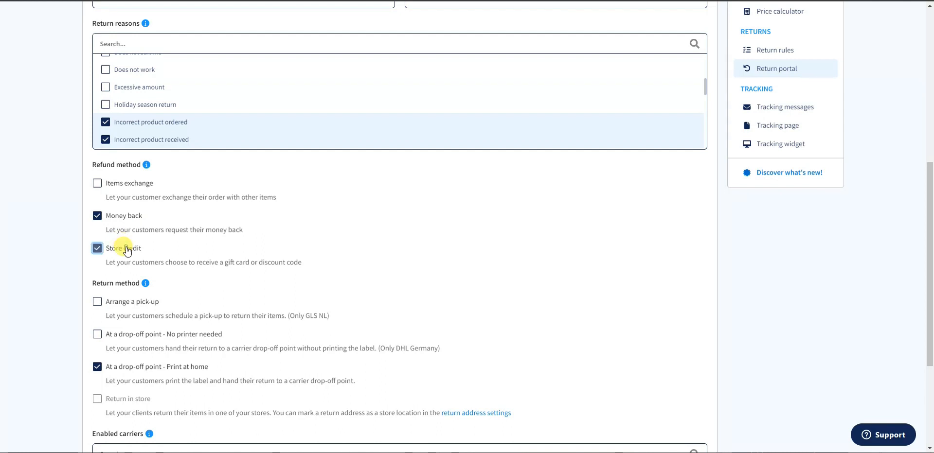
click(125, 183)
Step: Check the return methods and the enabled carriers, and save the return portal settings
scroll(257, 243, down, 1)
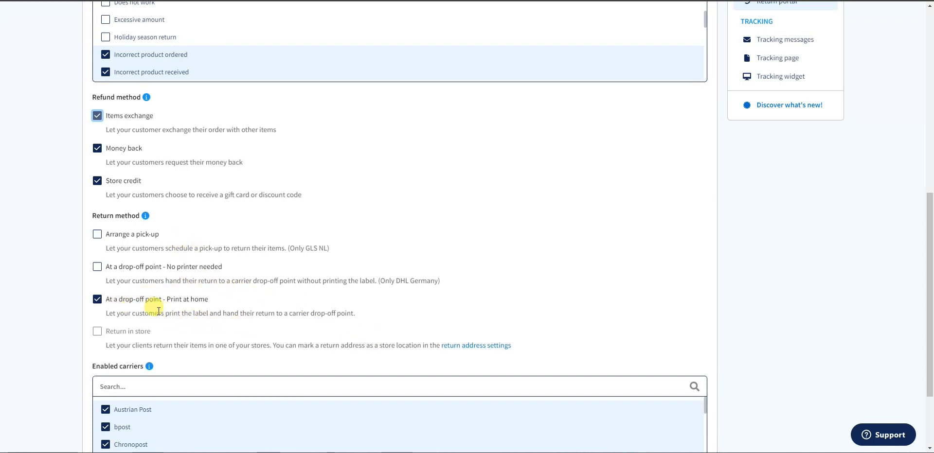
drag(149, 311, 225, 311)
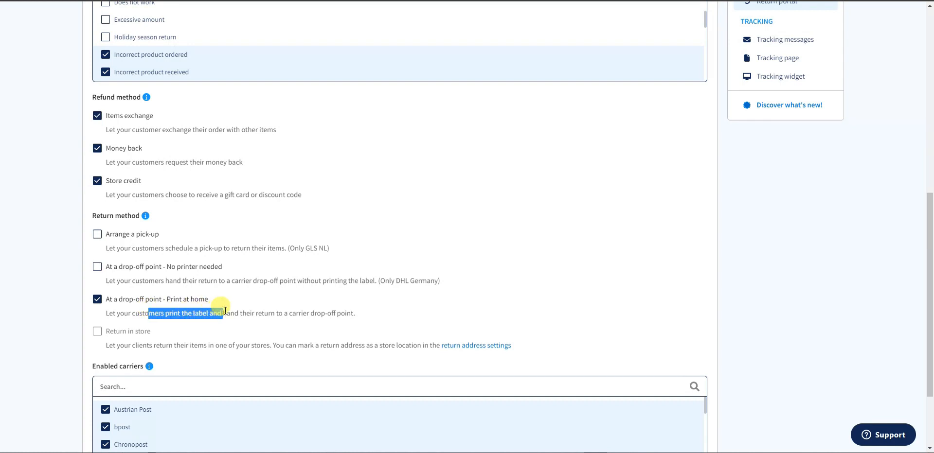
click(250, 312)
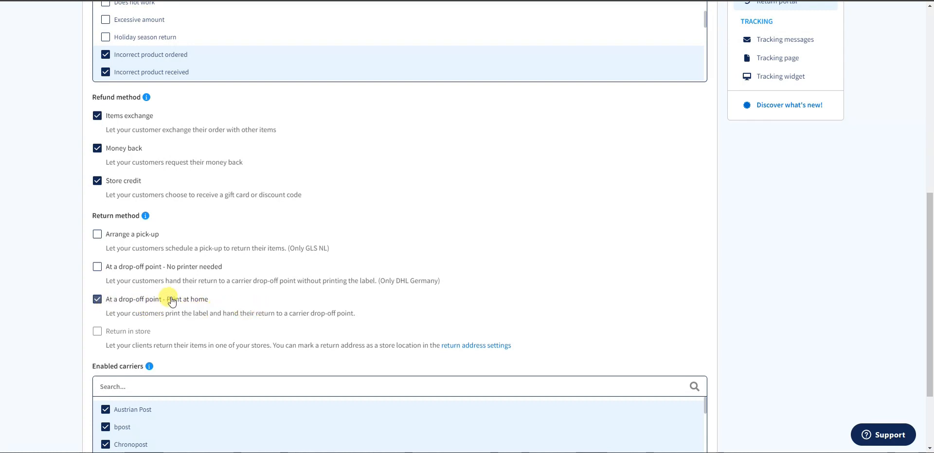
scroll(273, 292, down, 1)
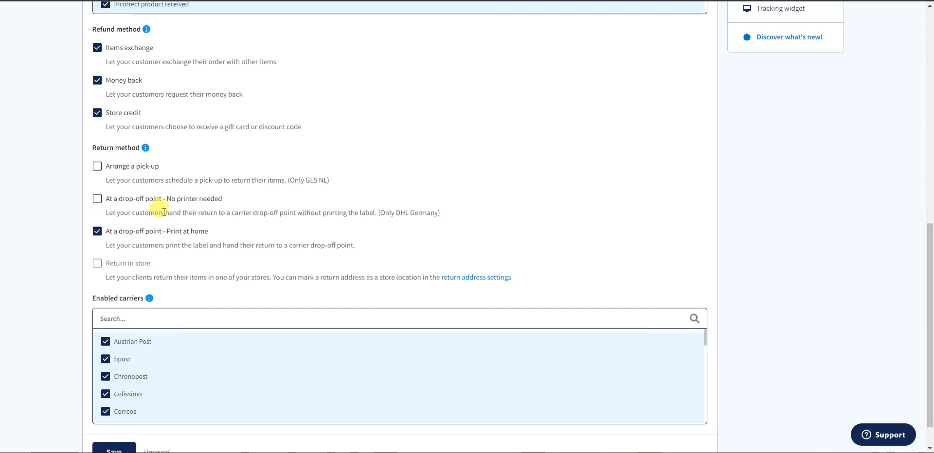
scroll(161, 214, down, 1)
scroll(227, 335, down, 5)
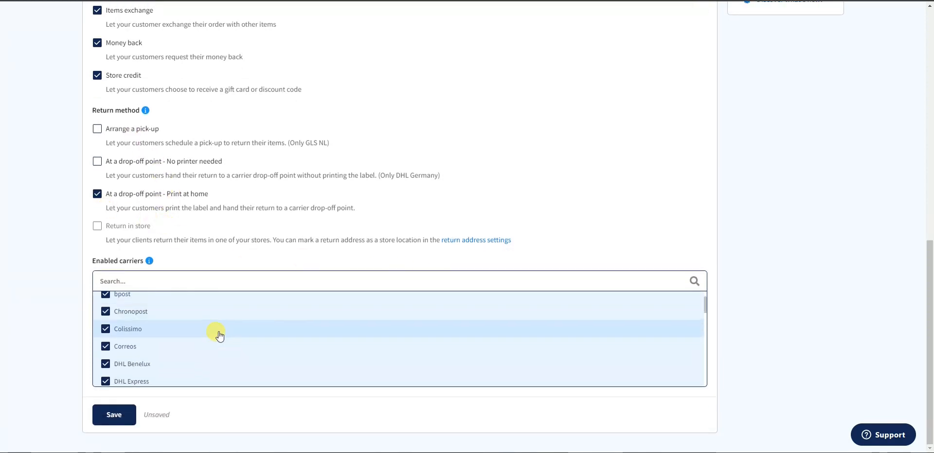
scroll(233, 340, down, 3)
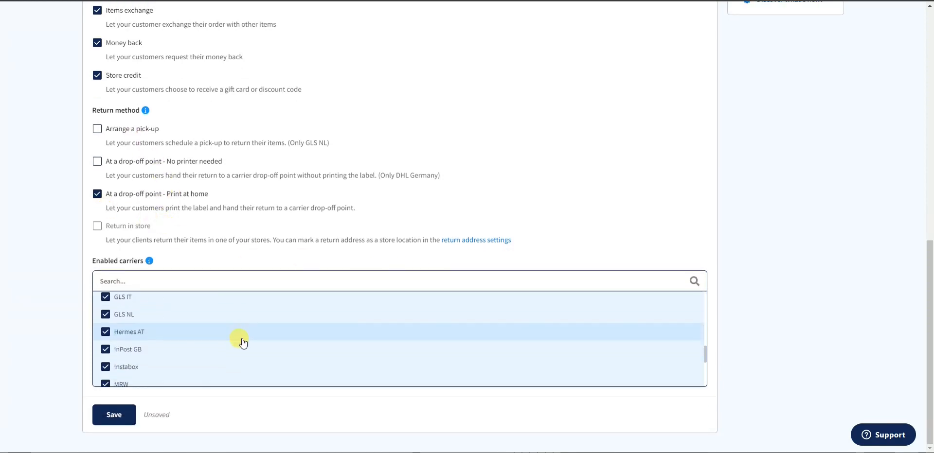
drag(706, 363, 703, 381)
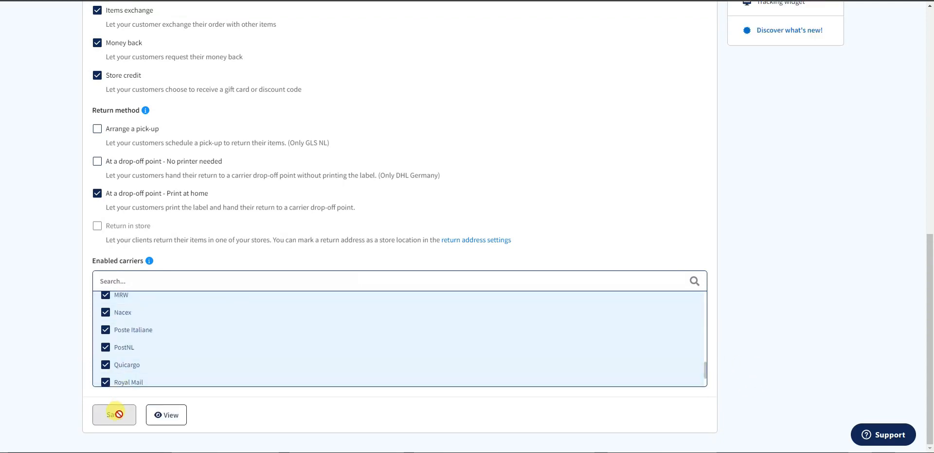
scroll(230, 370, down, 1)
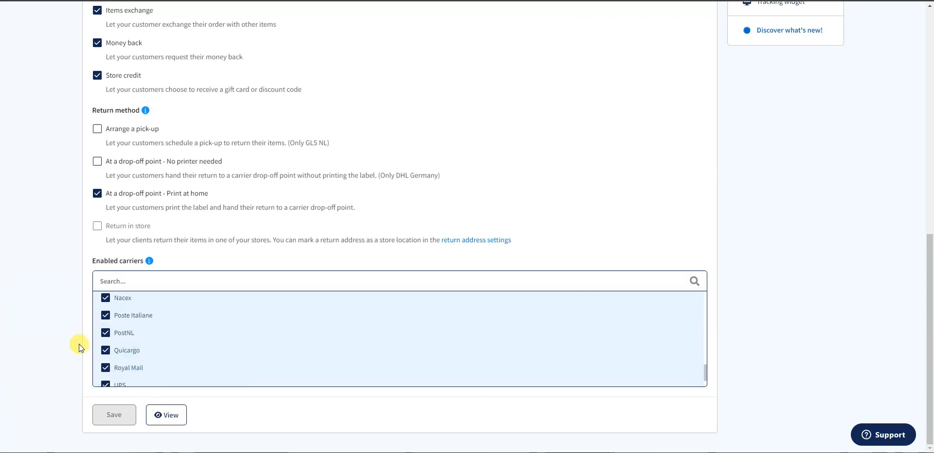
scroll(79, 343, up, 5)
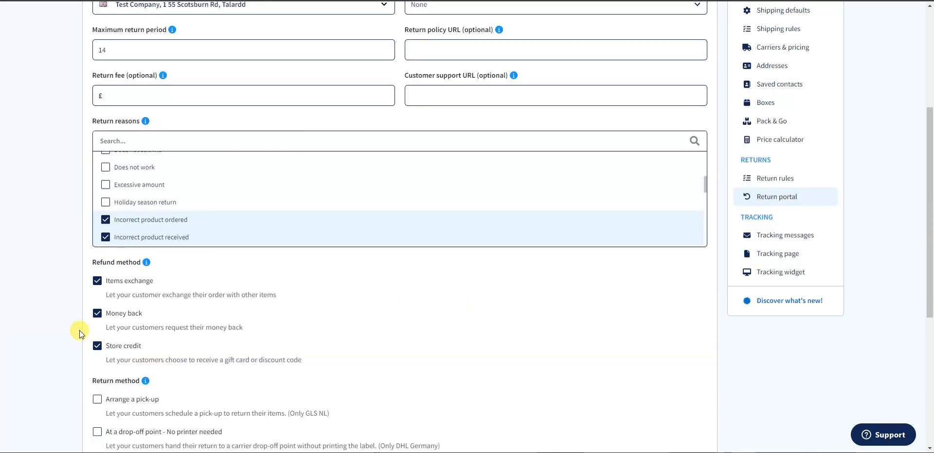
Step: Review the saved return portal settings, including the return reasons, refund methods, return methods and enabled carriers
scroll(79, 330, up, 4)
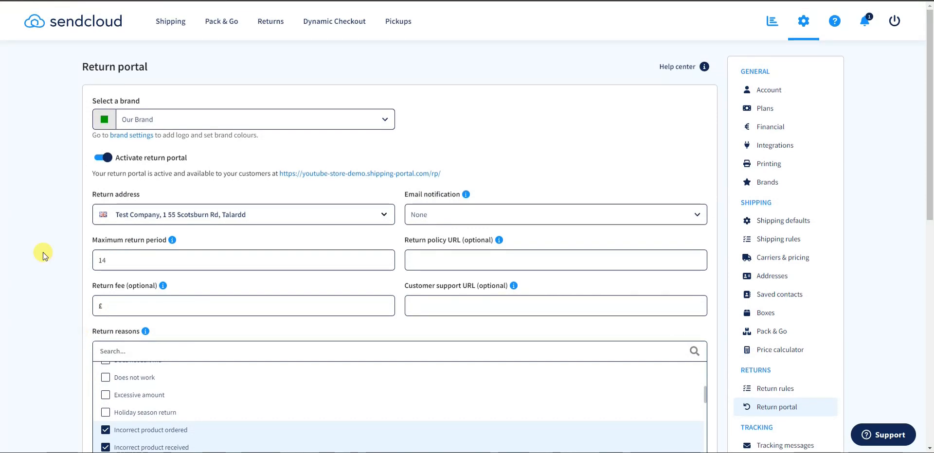
scroll(48, 254, down, 5)
scroll(68, 254, down, 4)
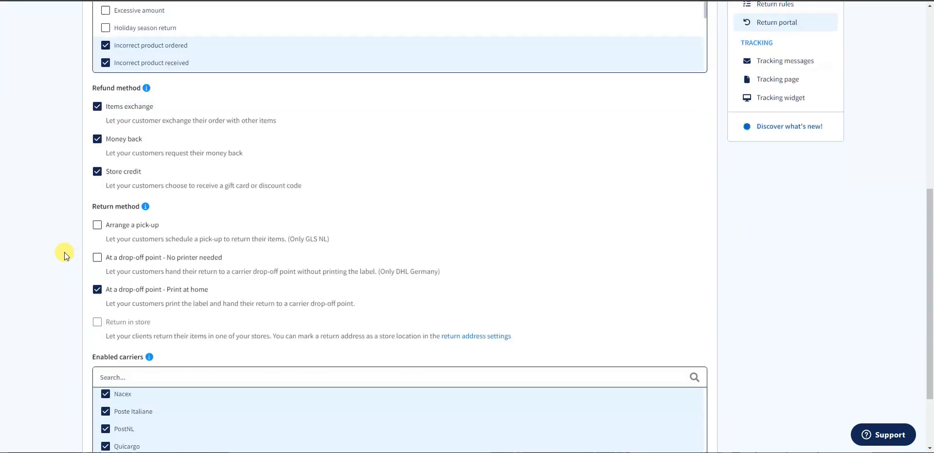
scroll(100, 171, up, 5)
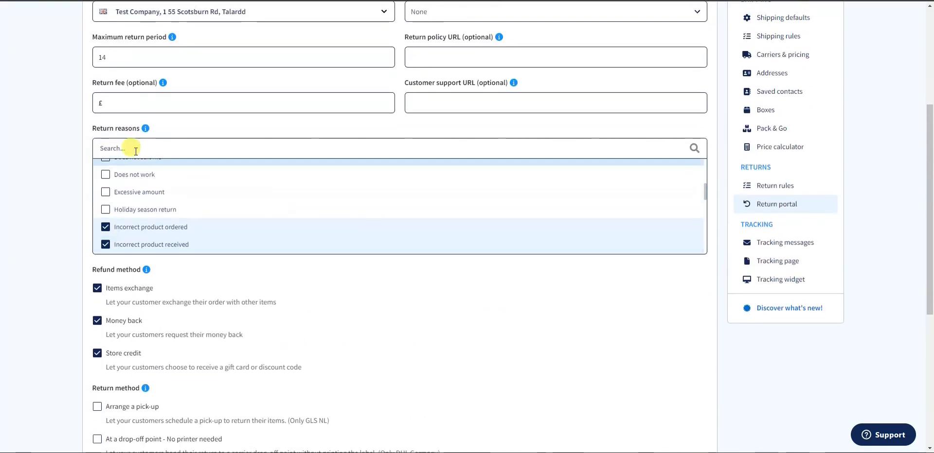
scroll(254, 272, down, 1)
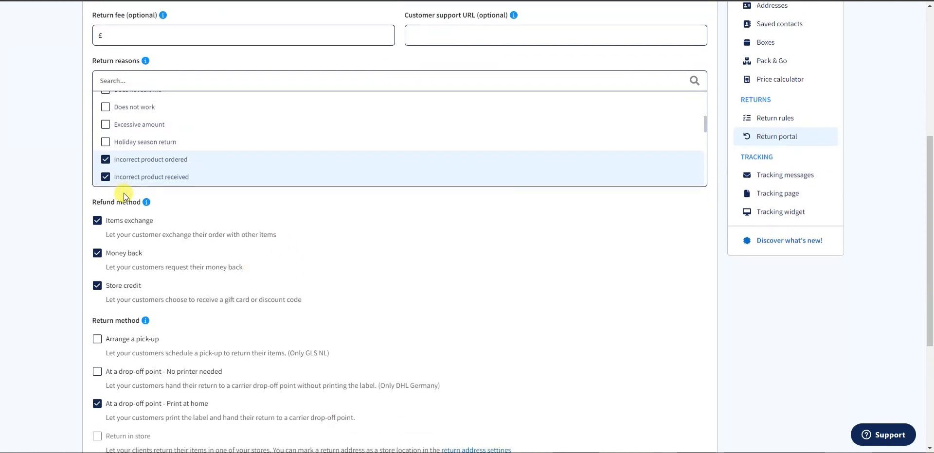
scroll(196, 266, down, 2)
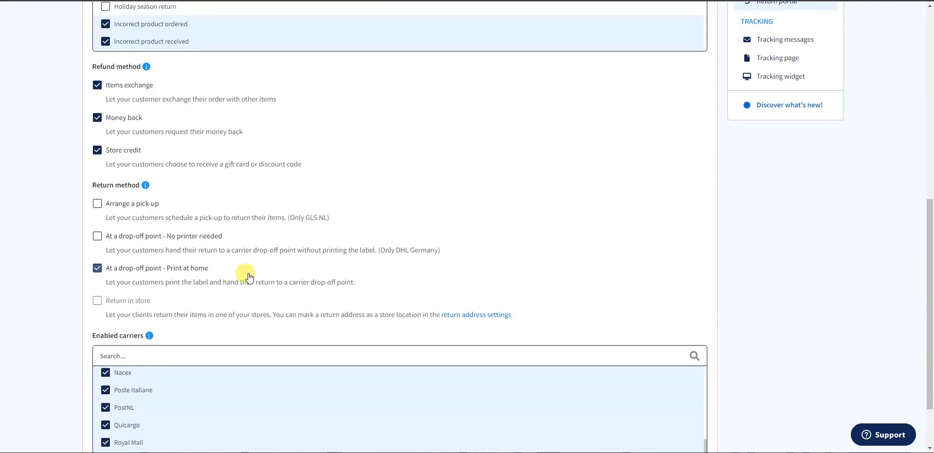
scroll(46, 279, down, 1)
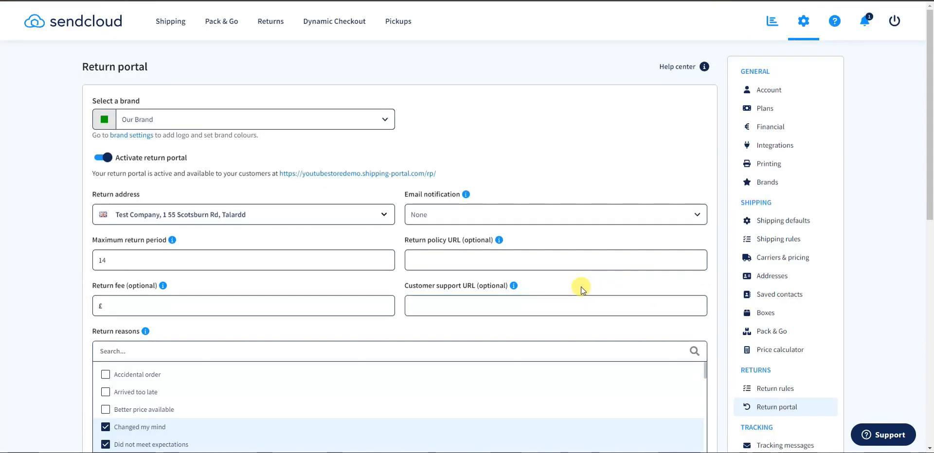
scroll(583, 289, down, 3)
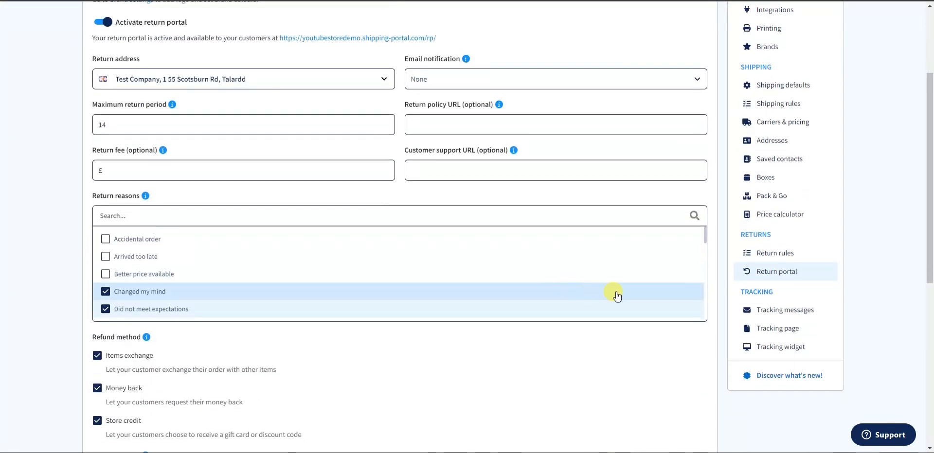
Step: Open the tracking messages for returns and examine the United Kingdom version of the Label Created email template
click(782, 310)
scroll(489, 293, down, 5)
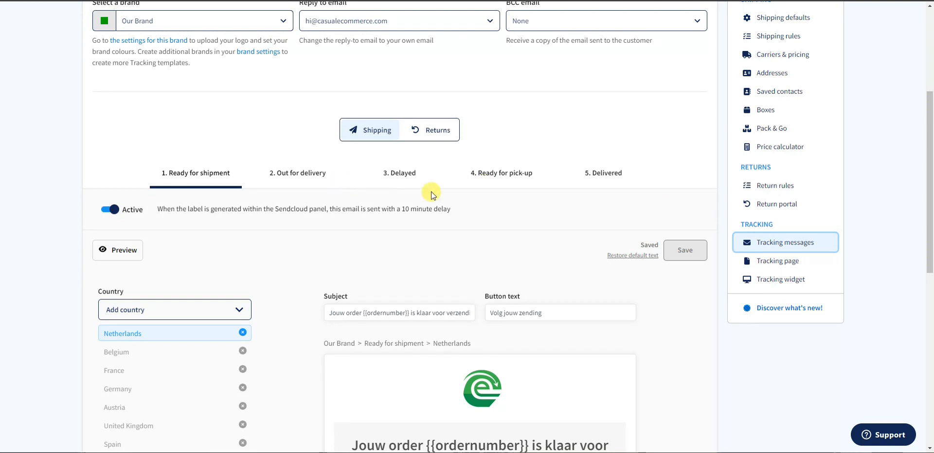
click(443, 132)
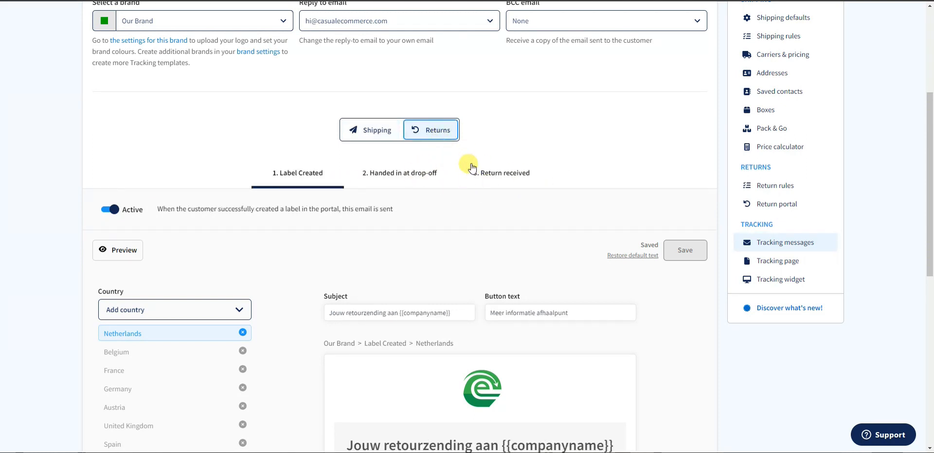
scroll(467, 173, down, 2)
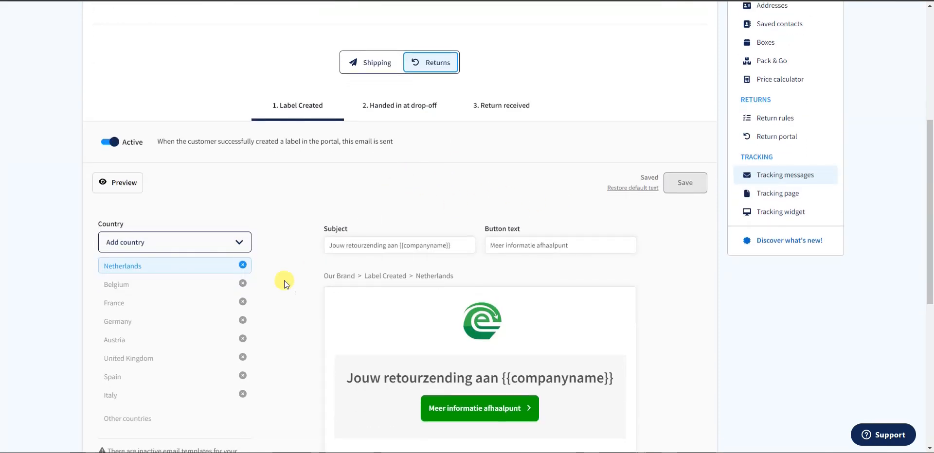
click(180, 358)
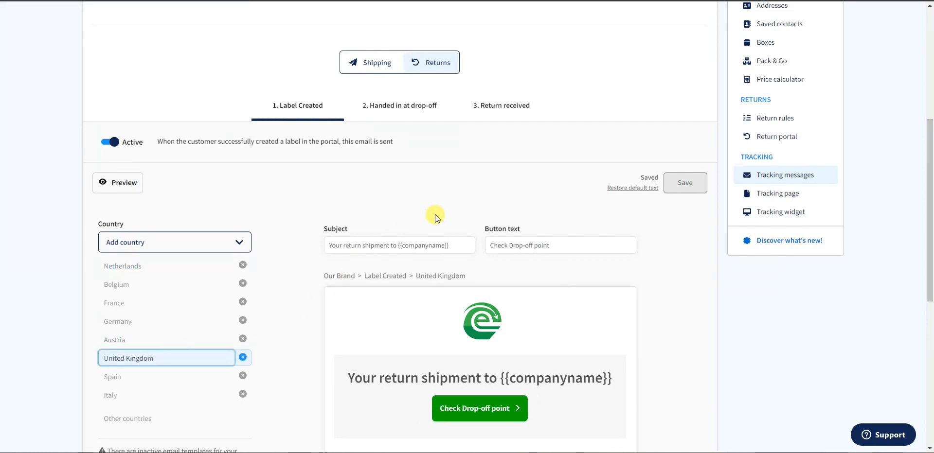
scroll(416, 200, down, 4)
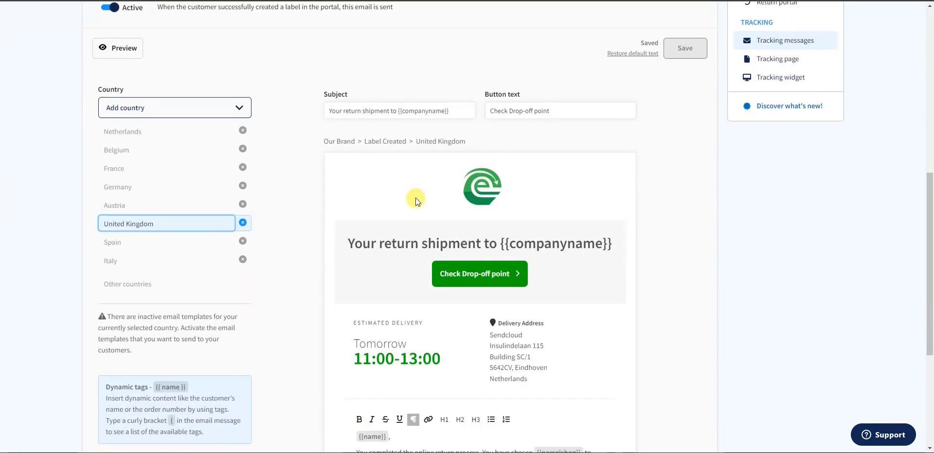
scroll(326, 191, up, 4)
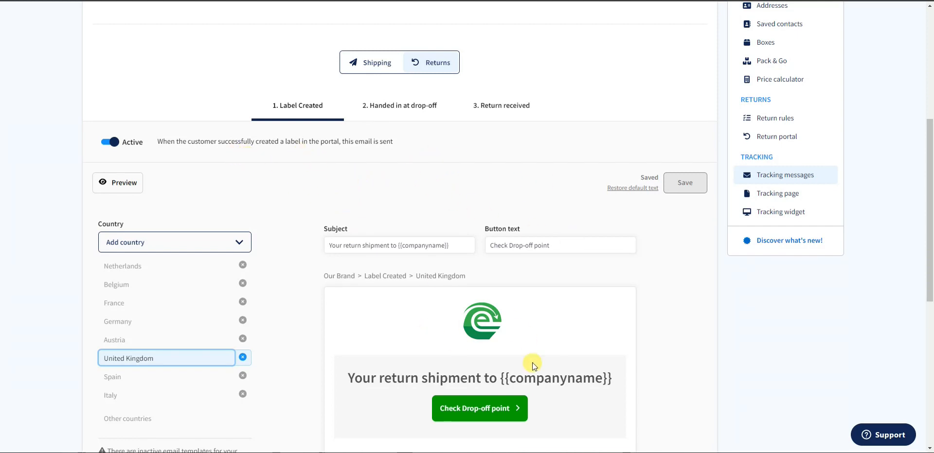
scroll(532, 363, down, 2)
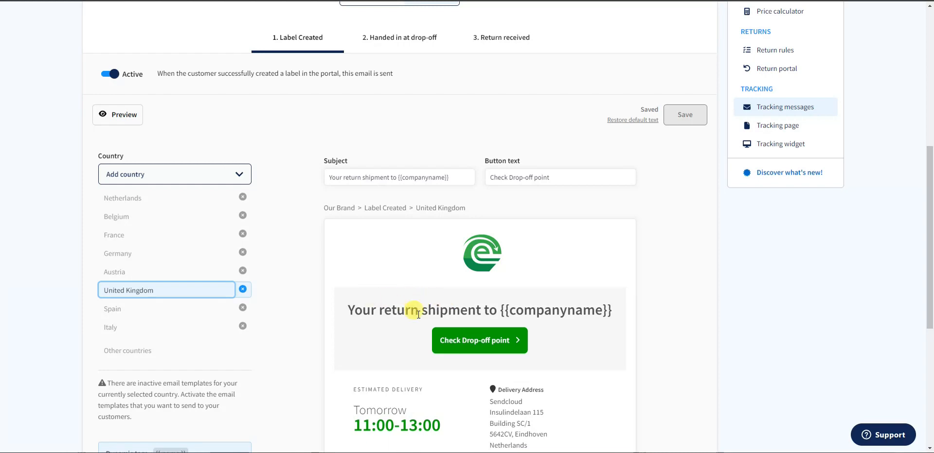
Step: View the Handed in at drop-off and Return received email templates for the United Kingdom
scroll(411, 311, up, 4)
click(399, 227)
scroll(393, 157, down, 3)
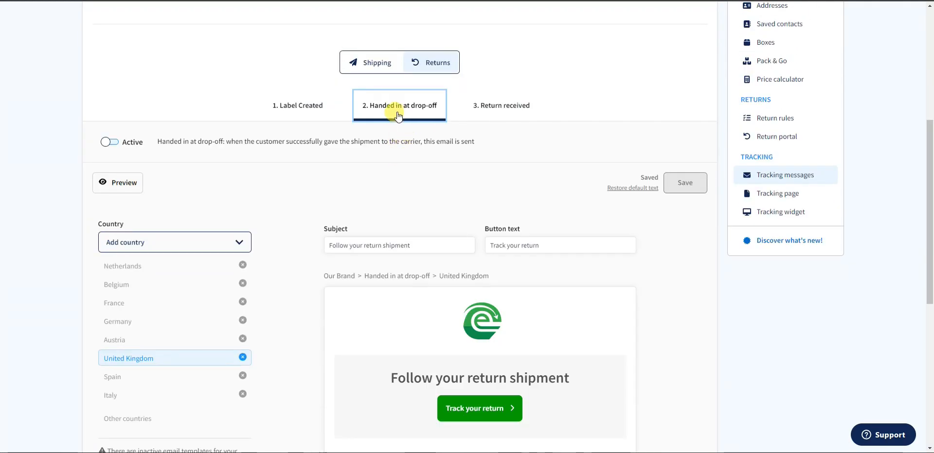
click(501, 105)
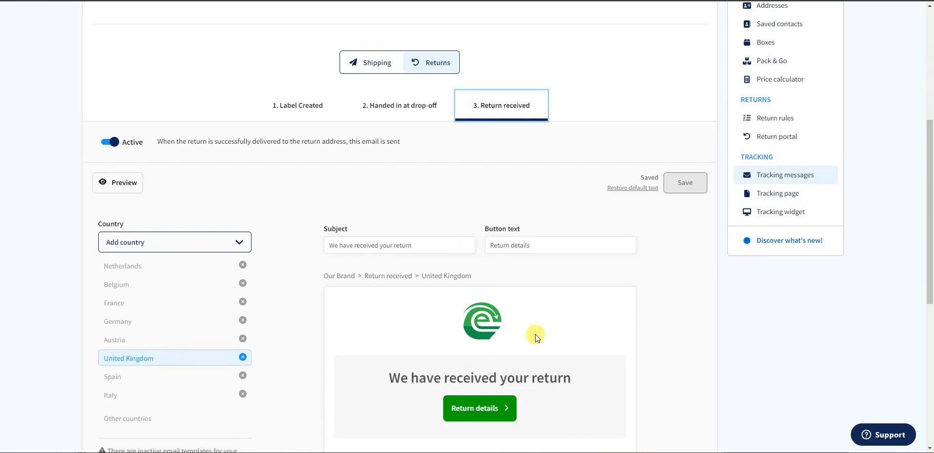
scroll(546, 371, down, 3)
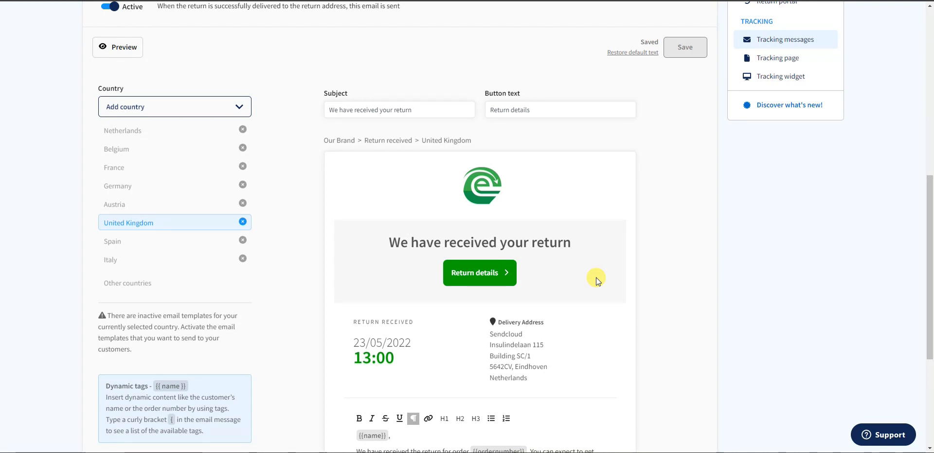
scroll(549, 293, up, 4)
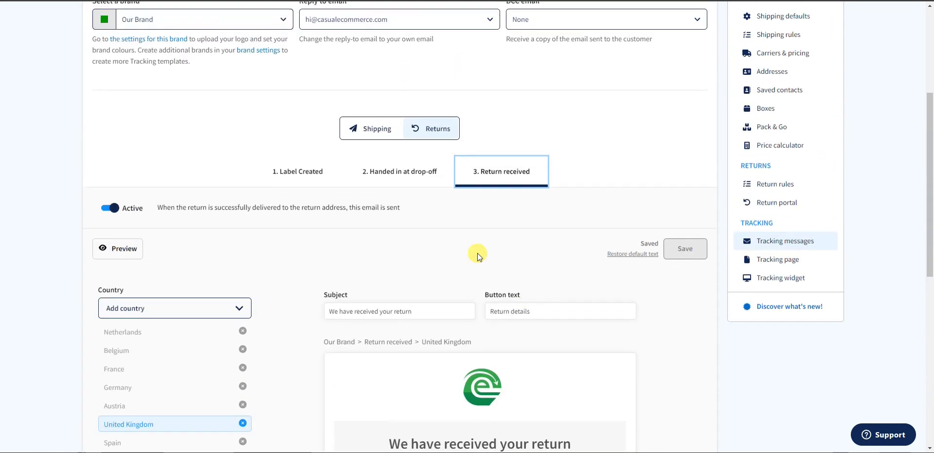
Step: Go through all three return email stages once more and examine the content of the Return received template
click(298, 177)
click(406, 176)
click(494, 173)
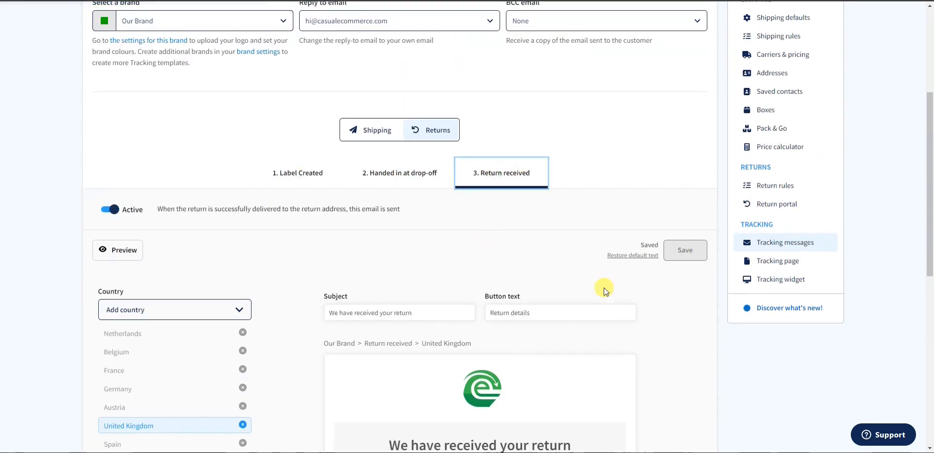
scroll(608, 272, down, 4)
scroll(566, 262, up, 1)
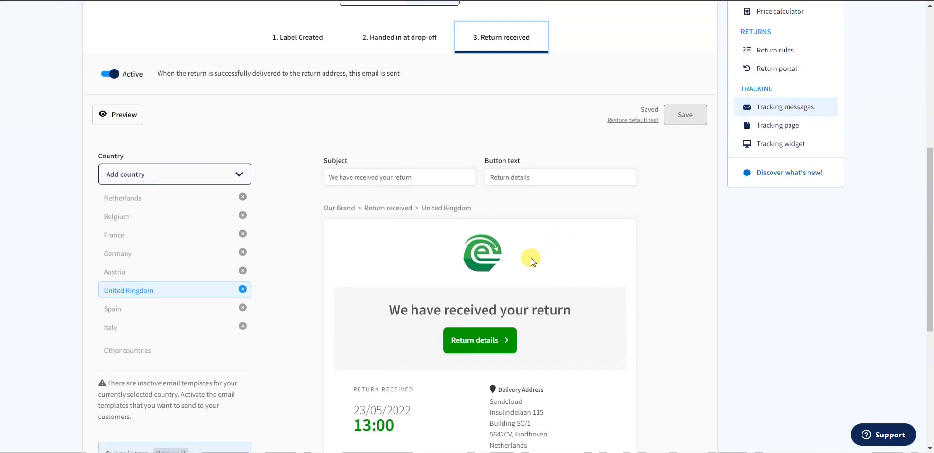
scroll(555, 278, up, 3)
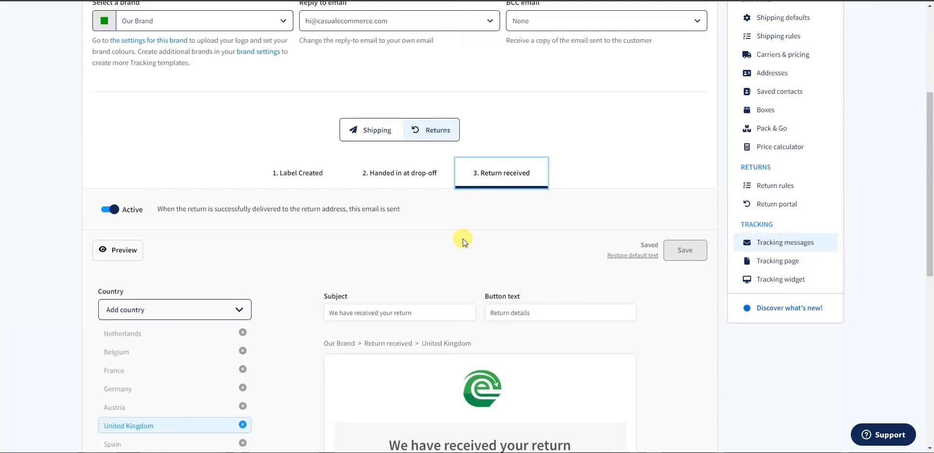
scroll(463, 241, up, 1)
scroll(559, 279, down, 1)
scroll(535, 360, down, 2)
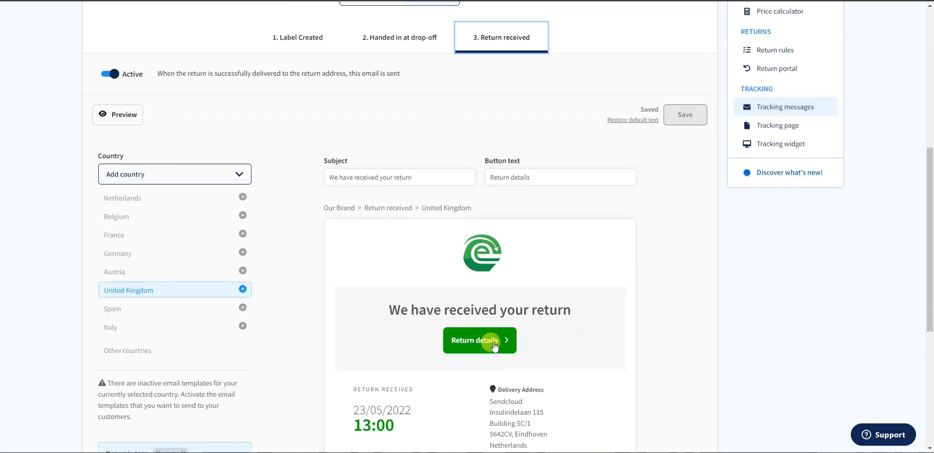
Step: Finish checking the tracking messages and open the overview of incoming returns
scroll(559, 360, up, 2)
scroll(599, 371, down, 1)
scroll(542, 360, up, 2)
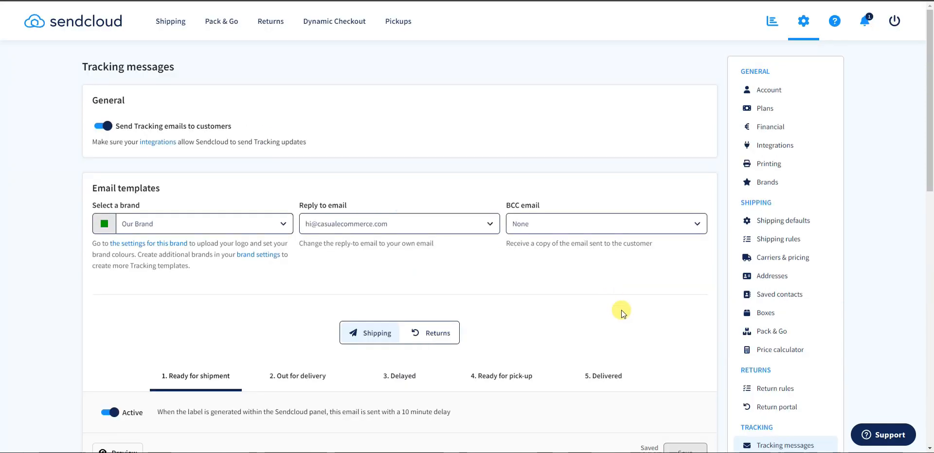
click(267, 27)
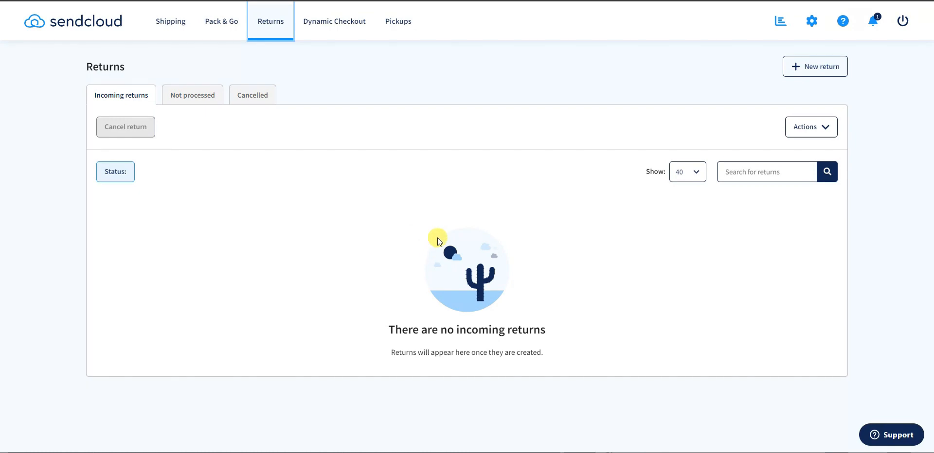
Step: Open the subscription plans in the settings and check the features included in the Essential plan
click(812, 21)
click(808, 115)
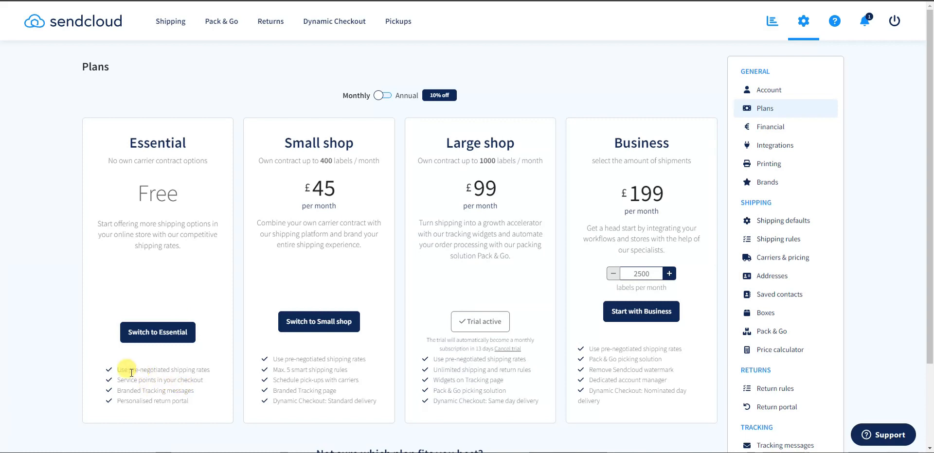
drag(119, 371, 200, 403)
click(209, 399)
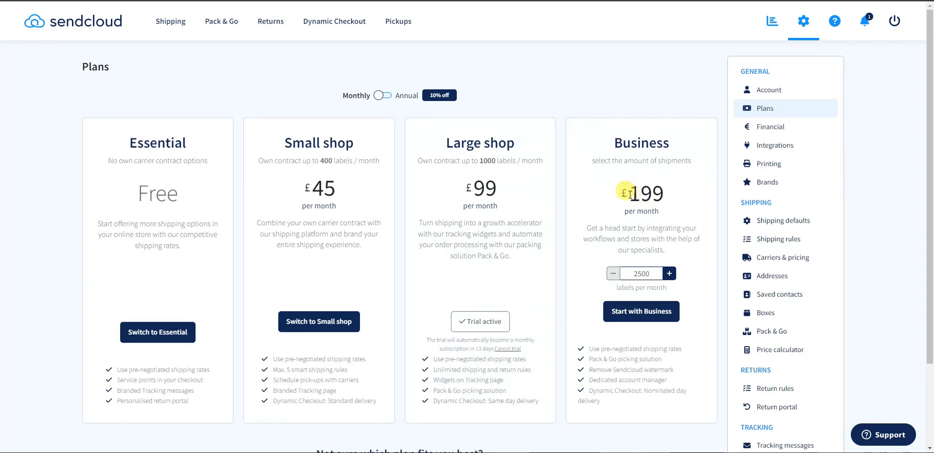
Step: Compare the paid plans and check the Large shop trial terms, and return to the incoming orders list
scroll(483, 289, down, 1)
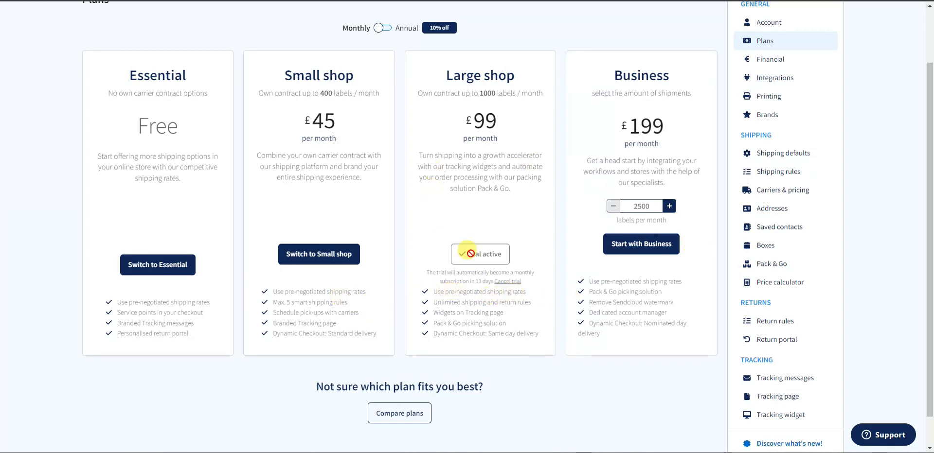
scroll(582, 286, up, 2)
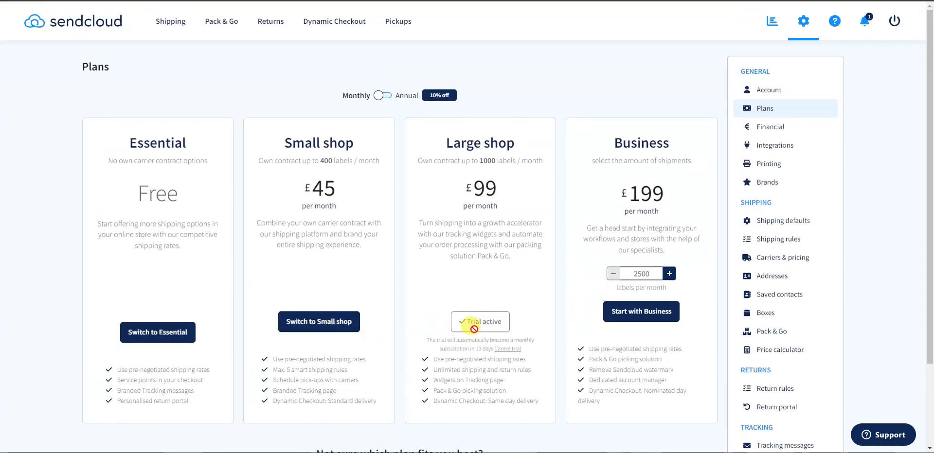
scroll(642, 286, down, 2)
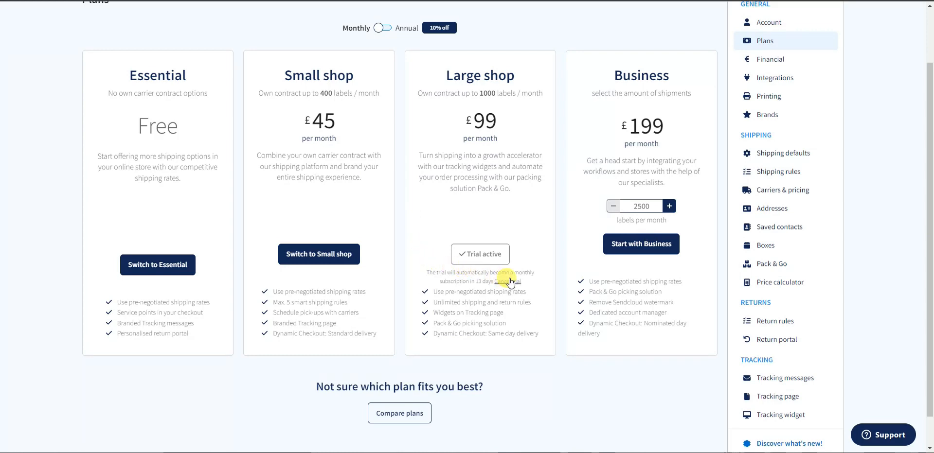
scroll(509, 281, up, 2)
click(170, 21)
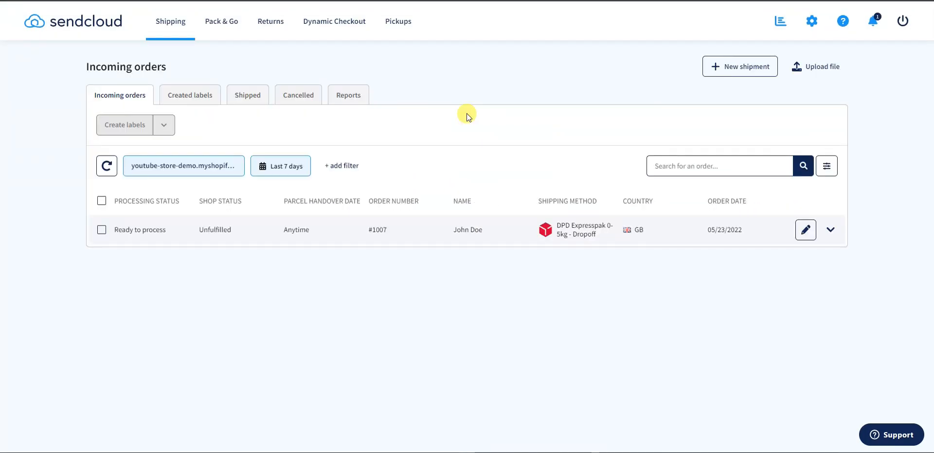